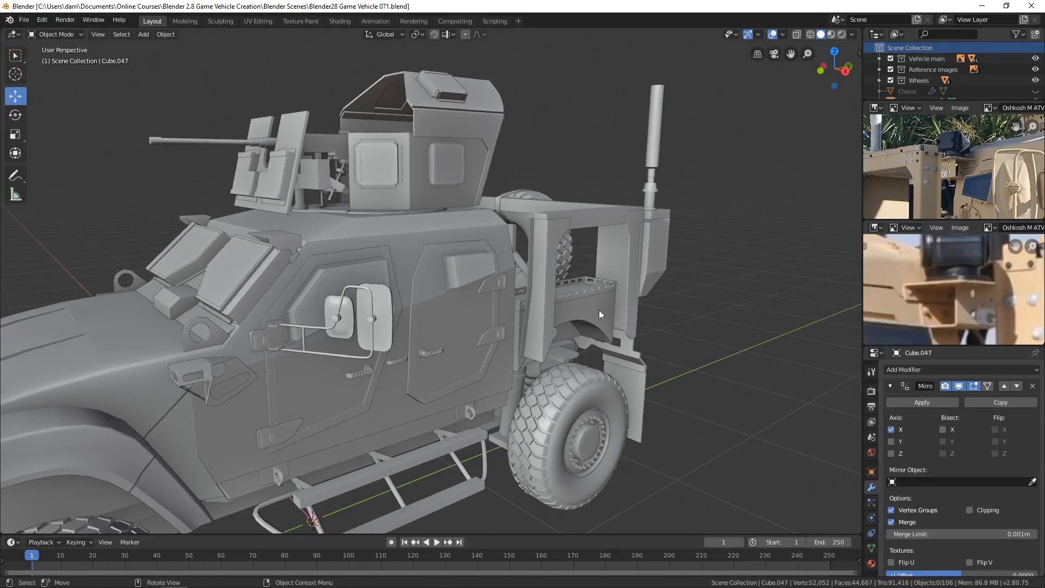
Step: Snap the 3D cursor midway between the cab's upper rear corner vertex and the rear door outline's upper vertex
{"action": "left_click", "coordinate": [503, 240]}
{"action": "key", "text": "Tab"}
{"action": "scroll", "coordinate": [645, 237], "scroll_direction": "up", "scroll_amount": 2}
{"action": "middle_click_drag", "start_coordinate": [645, 237], "coordinate": [555, 304], "text": "shift"}
{"action": "scroll", "coordinate": [599, 272], "scroll_direction": "up", "scroll_amount": 3}
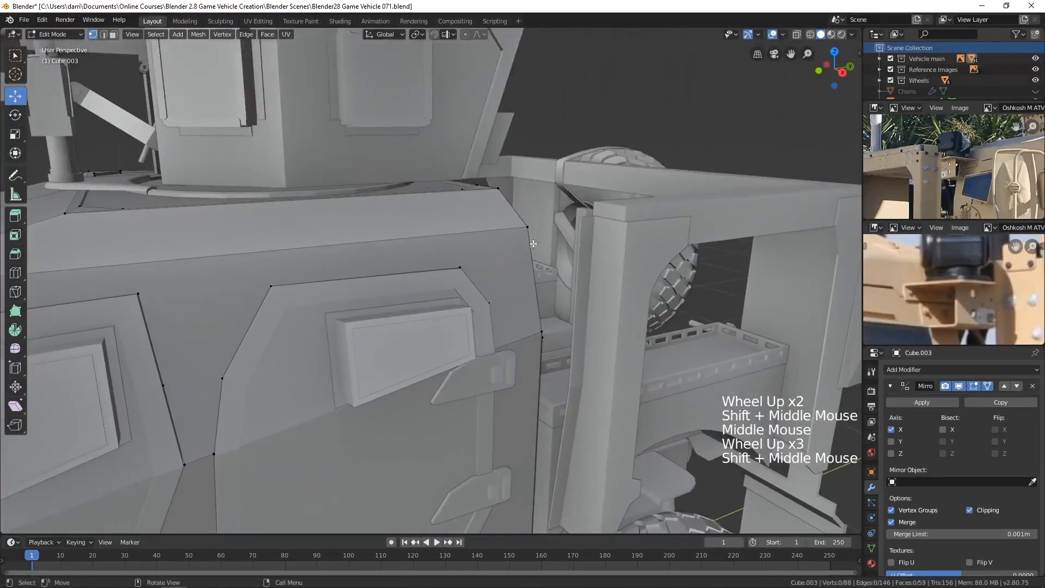
{"action": "left_click", "coordinate": [528, 228]}
{"action": "left_click", "coordinate": [461, 268], "text": "shift"}
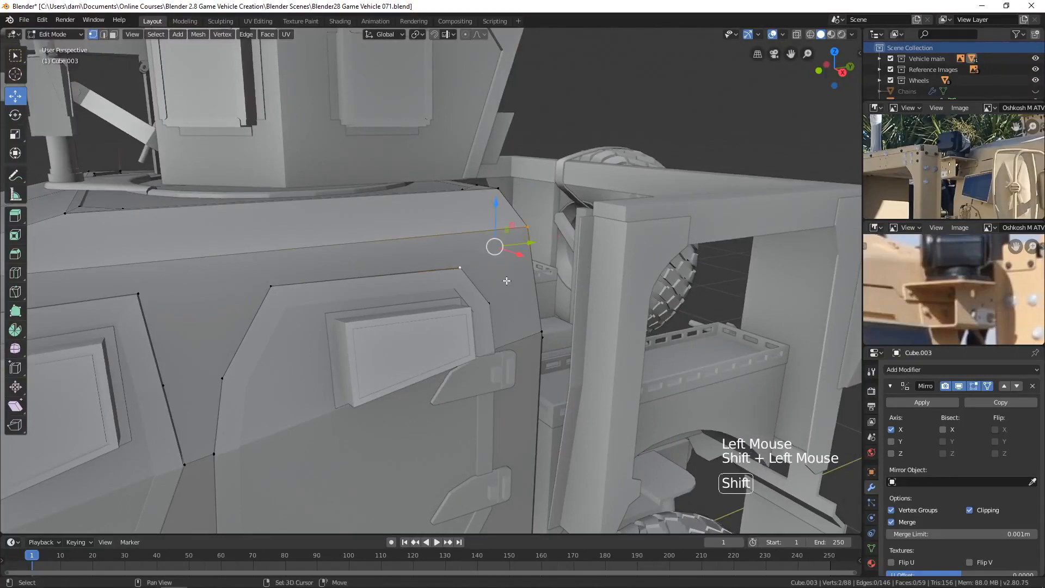
{"action": "key", "text": "shift+s"}
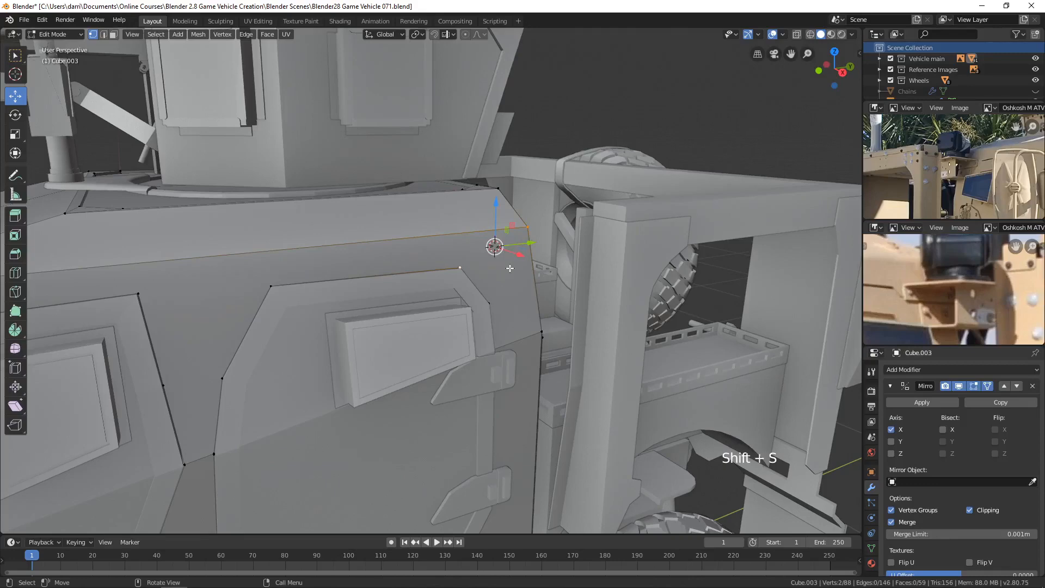
{"action": "key", "text": "alt+a"}
{"action": "key", "text": "Tab"}
Step: Add a plane at the 3D cursor, scale it down to bracket size and move it 0.0414 m along X
{"action": "mouse_move", "coordinate": [499, 284]}
{"action": "middle_mouse_down"}
{"action": "mouse_move", "coordinate": [552, 280]}
{"action": "mouse_move", "coordinate": [514, 278]}
{"action": "middle_mouse_up"}
{"action": "scroll", "coordinate": [512, 276], "scroll_direction": "down", "scroll_amount": 2}
{"action": "key", "text": "shift+a"}
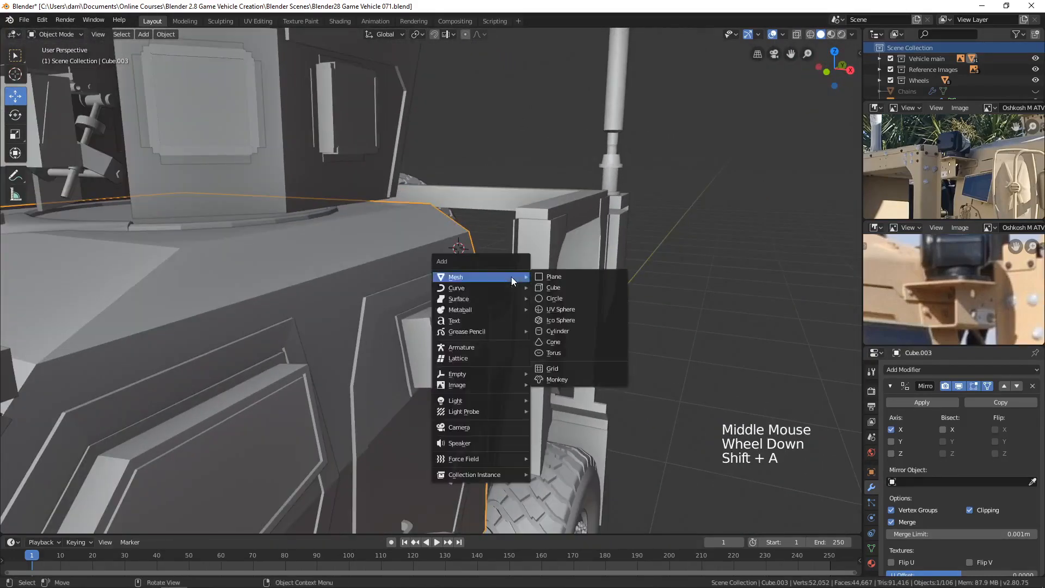
{"action": "left_click", "coordinate": [565, 276]}
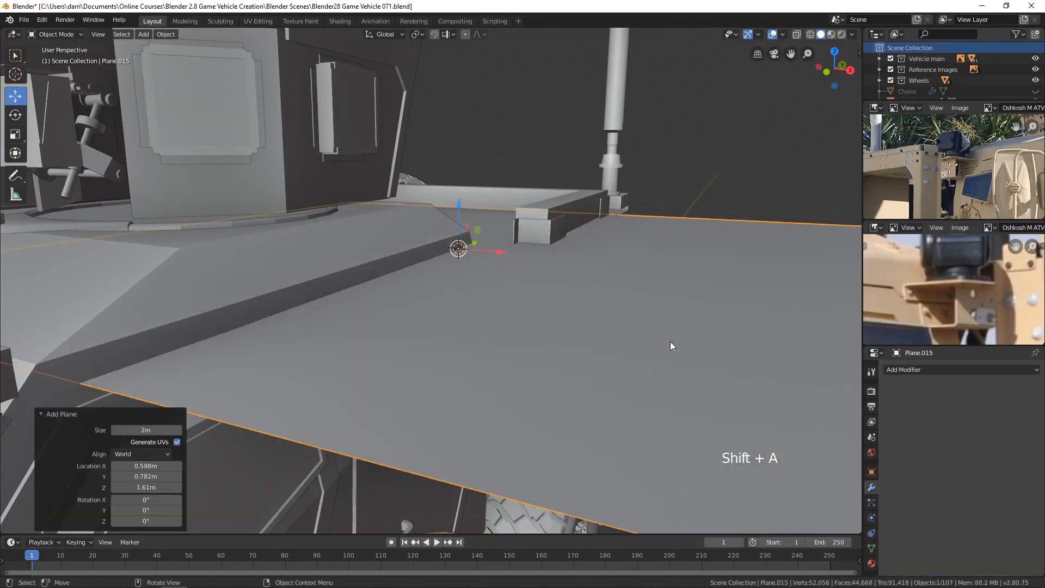
{"action": "key", "text": "s"}
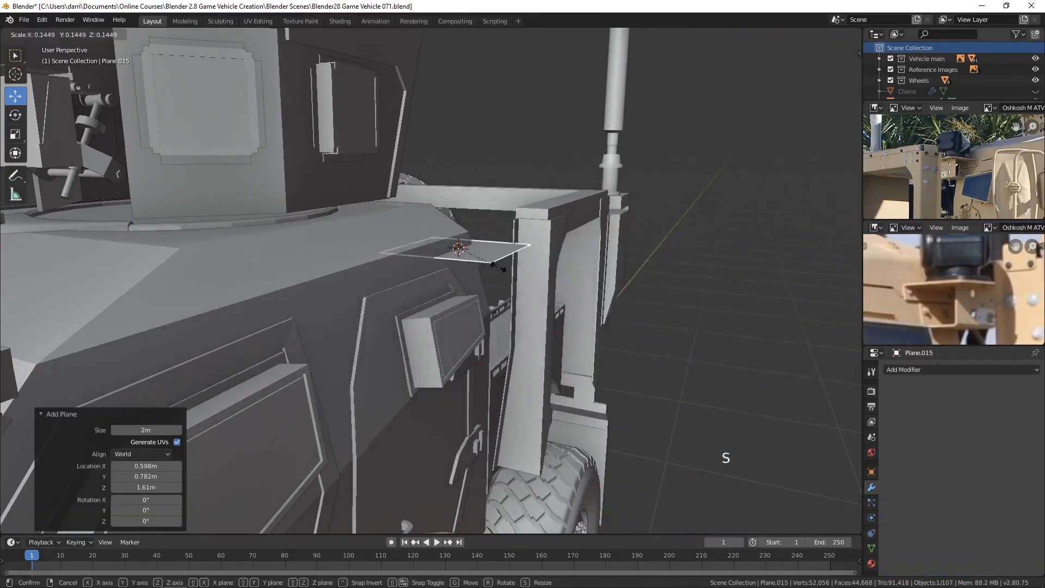
{"action": "left_click", "coordinate": [466, 250]}
{"action": "left_click_drag", "start_coordinate": [499, 250], "coordinate": [512, 253]}
{"action": "scroll", "coordinate": [566, 276], "scroll_direction": "up", "scroll_amount": 2}
{"action": "middle_click_drag", "start_coordinate": [565, 276], "coordinate": [590, 279]}
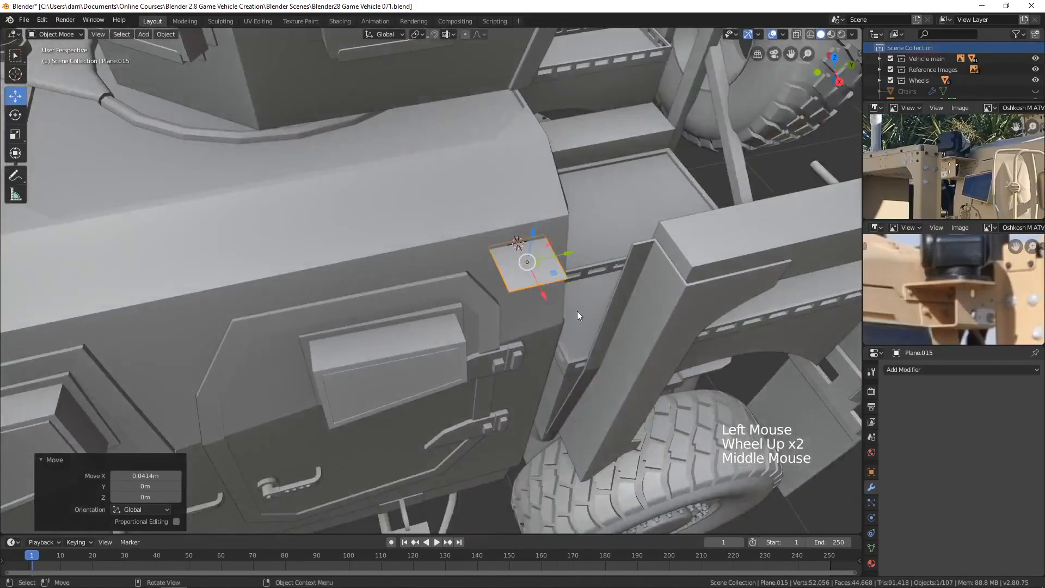
Step: Enlarge the bracket plane slightly and shift it 0.0143 m outward along X
{"action": "key", "text": "s"}
{"action": "left_click", "coordinate": [545, 280]}
{"action": "left_click_drag", "start_coordinate": [542, 293], "coordinate": [543, 298]}
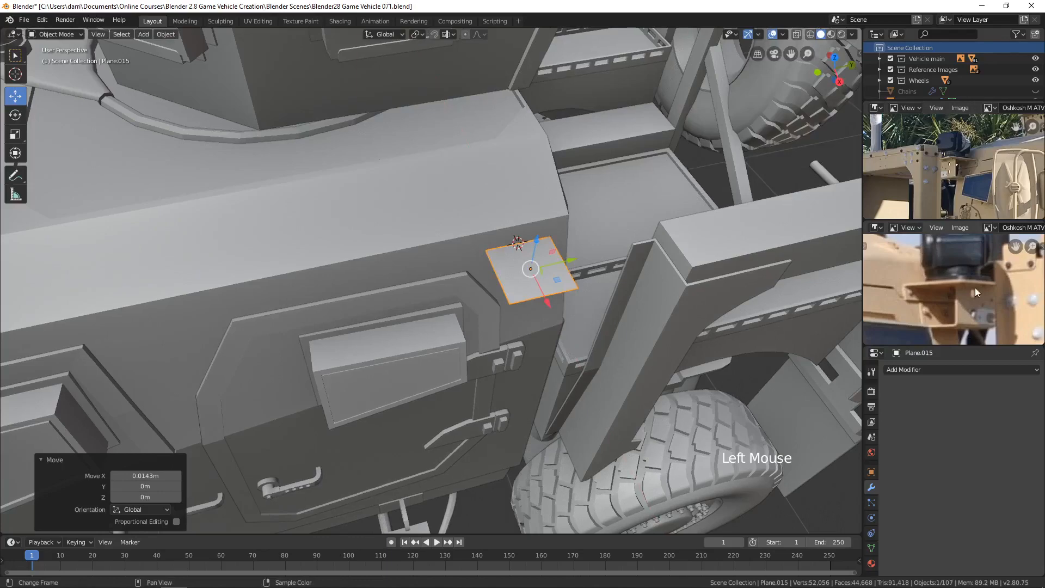
Step: Raise the plane about 0.03 m to the roof's side edge and shift it -0.00743 m along X
{"action": "middle_click_drag", "start_coordinate": [626, 286], "coordinate": [612, 266]}
{"action": "scroll", "coordinate": [588, 291], "scroll_direction": "up", "scroll_amount": 2}
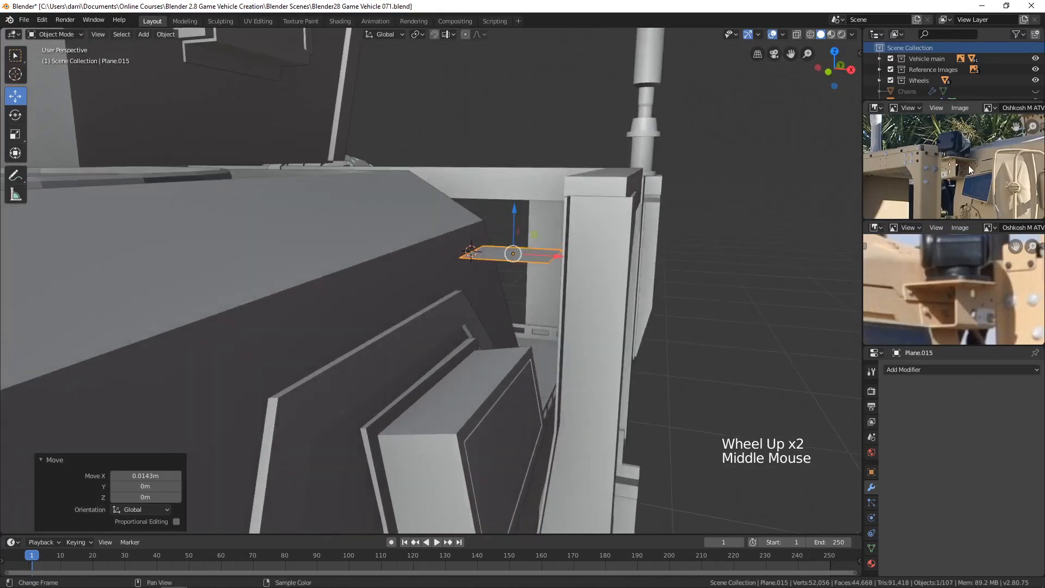
{"action": "scroll", "coordinate": [988, 157], "scroll_direction": "up", "scroll_amount": 2}
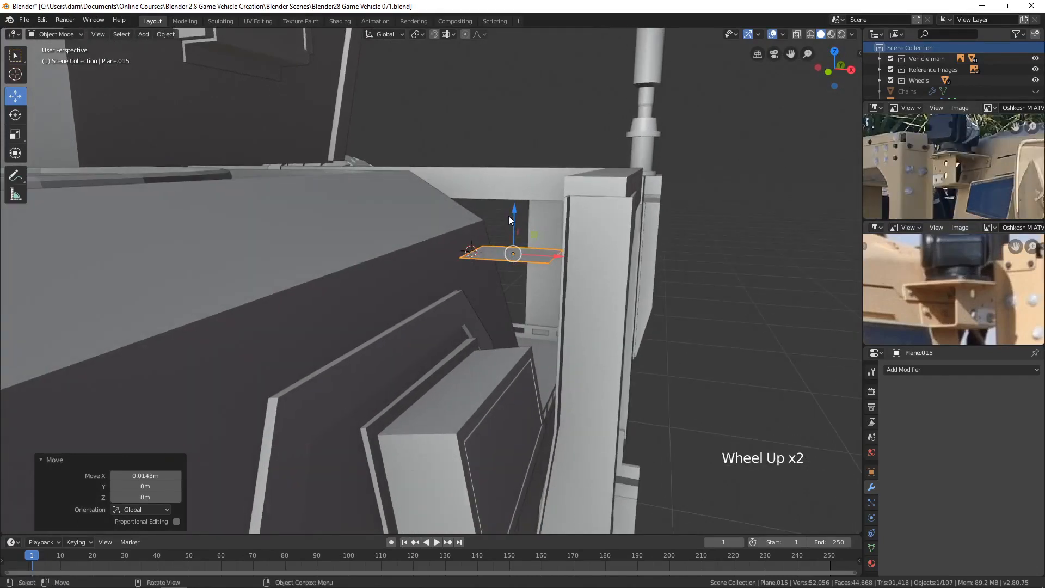
{"action": "left_click_drag", "start_coordinate": [508, 218], "coordinate": [514, 188]}
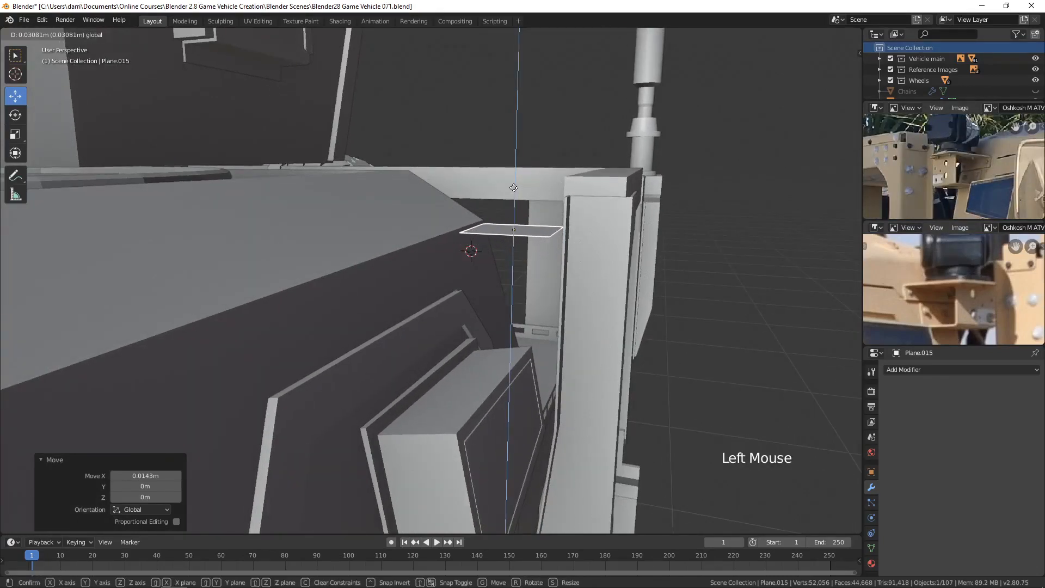
{"action": "scroll", "coordinate": [520, 240], "scroll_direction": "up", "scroll_amount": 3}
{"action": "middle_click_drag", "start_coordinate": [521, 239], "coordinate": [550, 267]}
{"action": "left_click_drag", "start_coordinate": [566, 129], "coordinate": [559, 140]}
Step: Slide the plane 0.0258 m along Y toward the cab's rear edge
{"action": "middle_click_drag", "start_coordinate": [645, 214], "coordinate": [596, 235]}
{"action": "scroll", "coordinate": [602, 205], "scroll_direction": "down", "scroll_amount": 4}
{"action": "scroll", "coordinate": [565, 285], "scroll_direction": "up", "scroll_amount": 1}
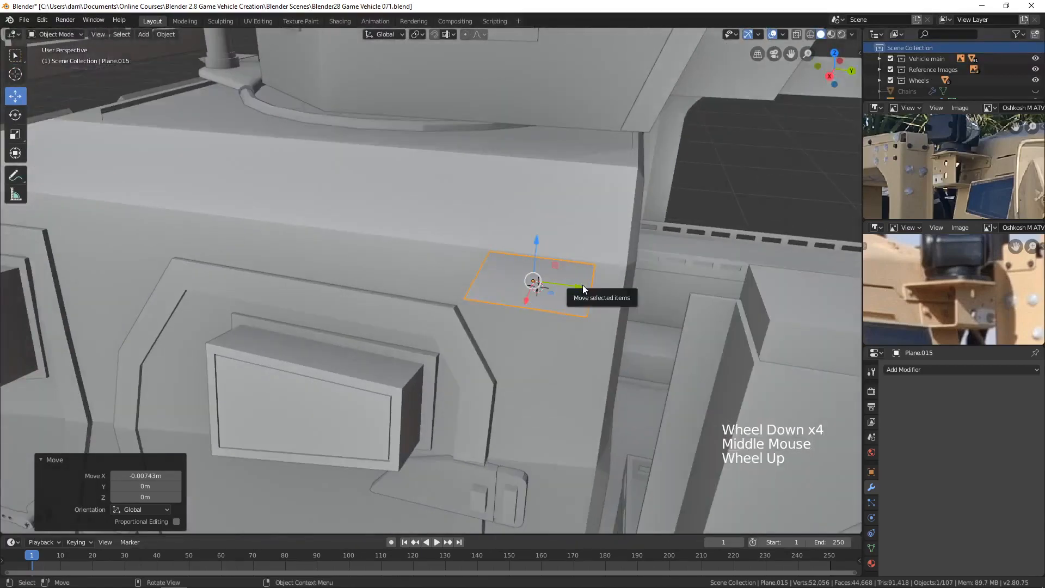
{"action": "left_click_drag", "start_coordinate": [583, 285], "coordinate": [608, 297]}
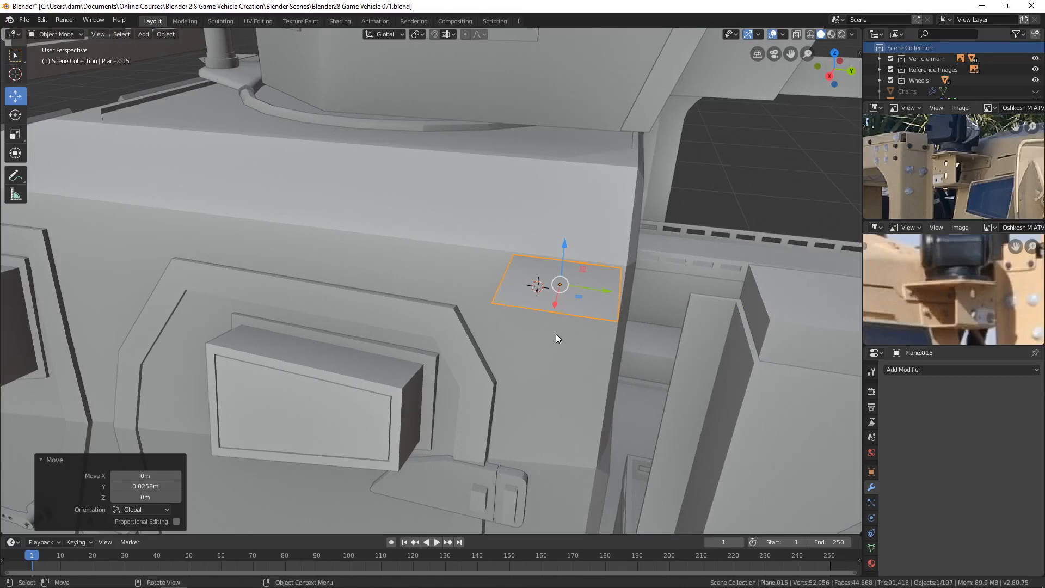
Step: Duplicate the plane 0.0623 m straight down and scale the copy to 0.709
{"action": "middle_click_drag", "start_coordinate": [556, 335], "coordinate": [625, 286]}
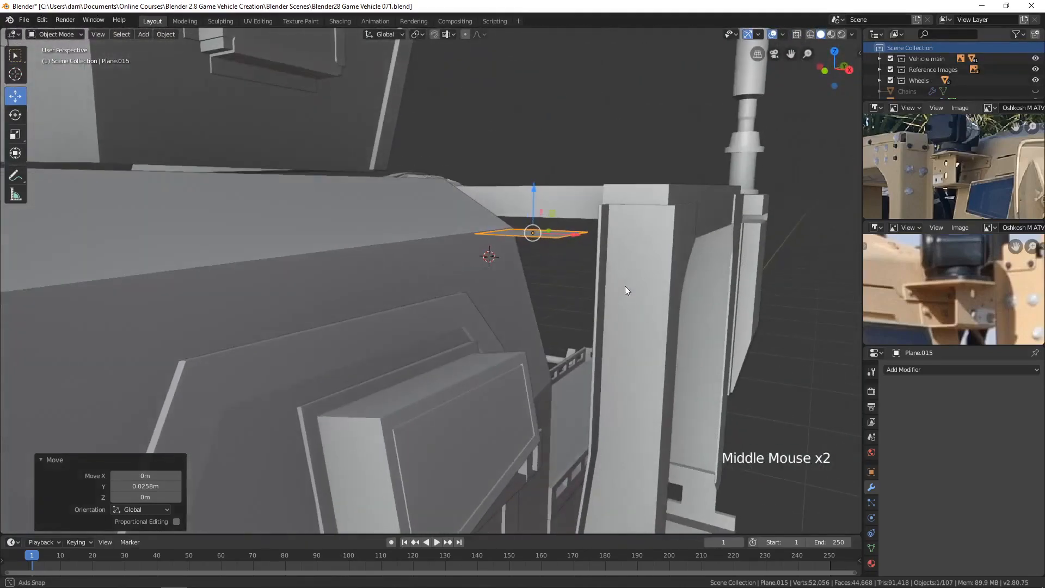
{"action": "key", "text": "shift+d"}
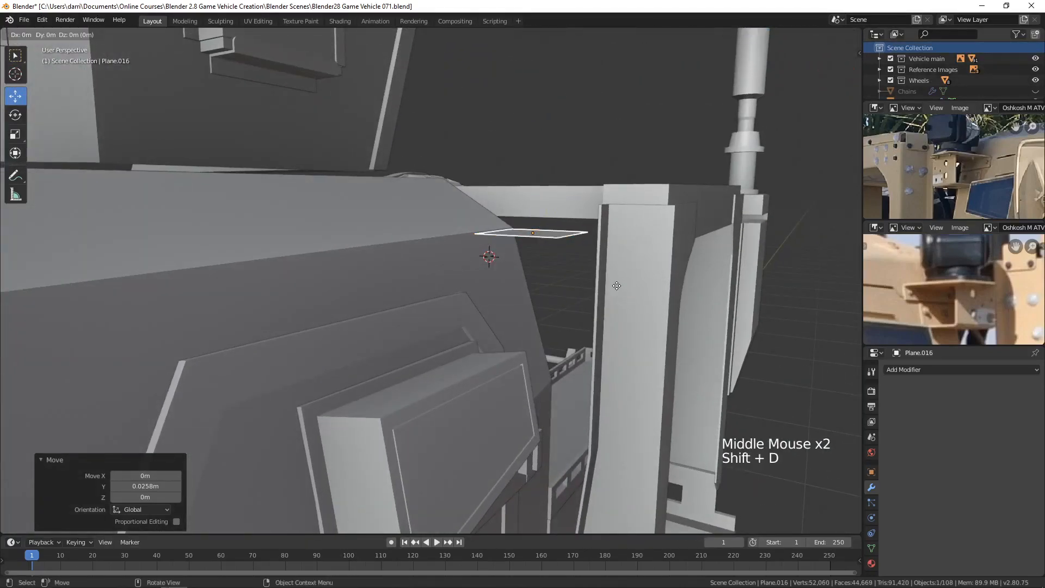
{"action": "key", "text": "z"}
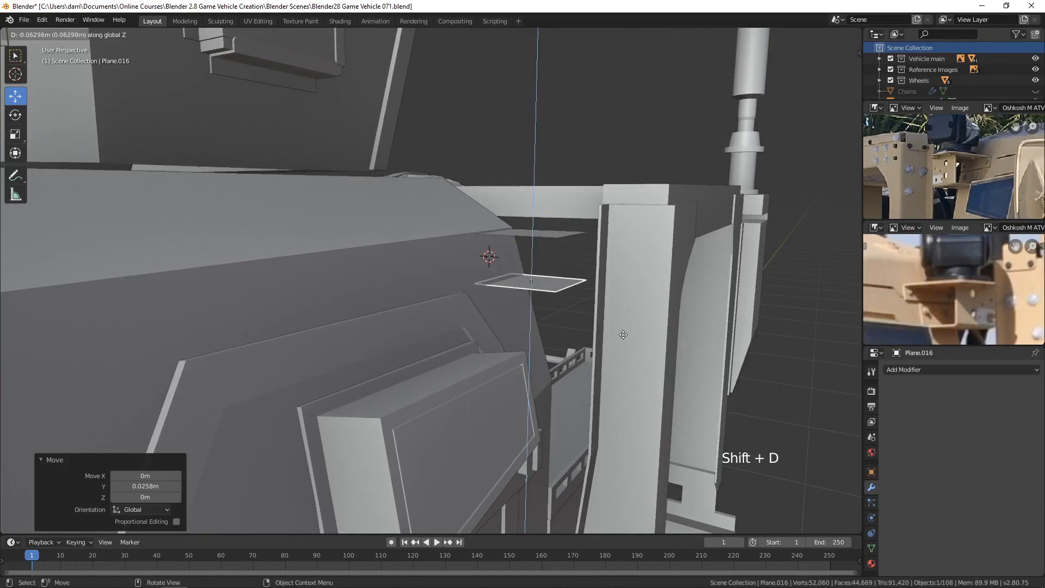
{"action": "left_click", "coordinate": [624, 335]}
{"action": "key", "text": "s"}
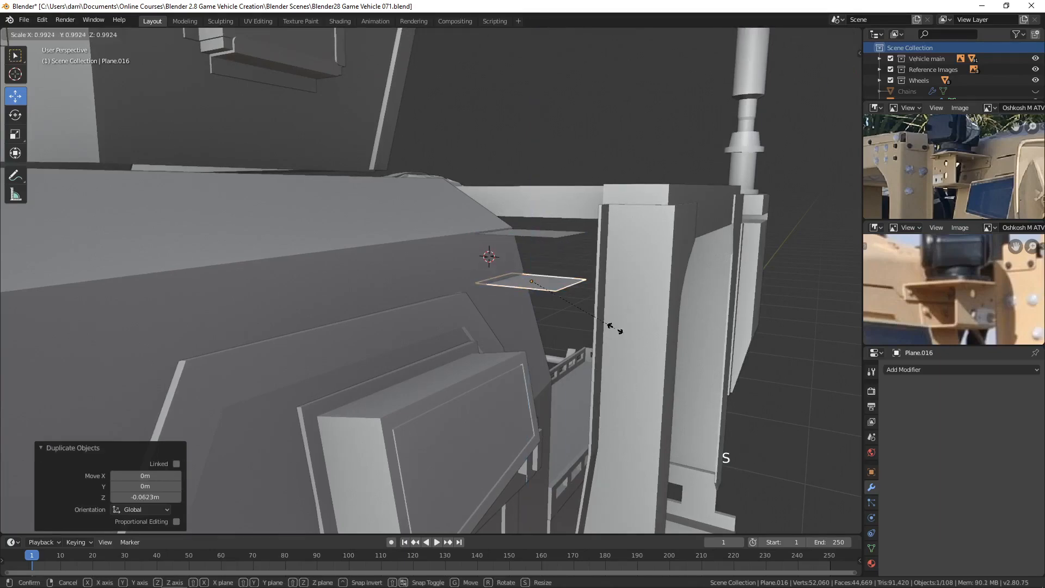
{"action": "left_click", "coordinate": [593, 312]}
Step: Align the lower plane with the cab's rear edge by moving it 0.0183 m and then -0.00232 m along Y
{"action": "middle_click_drag", "start_coordinate": [593, 312], "coordinate": [521, 300]}
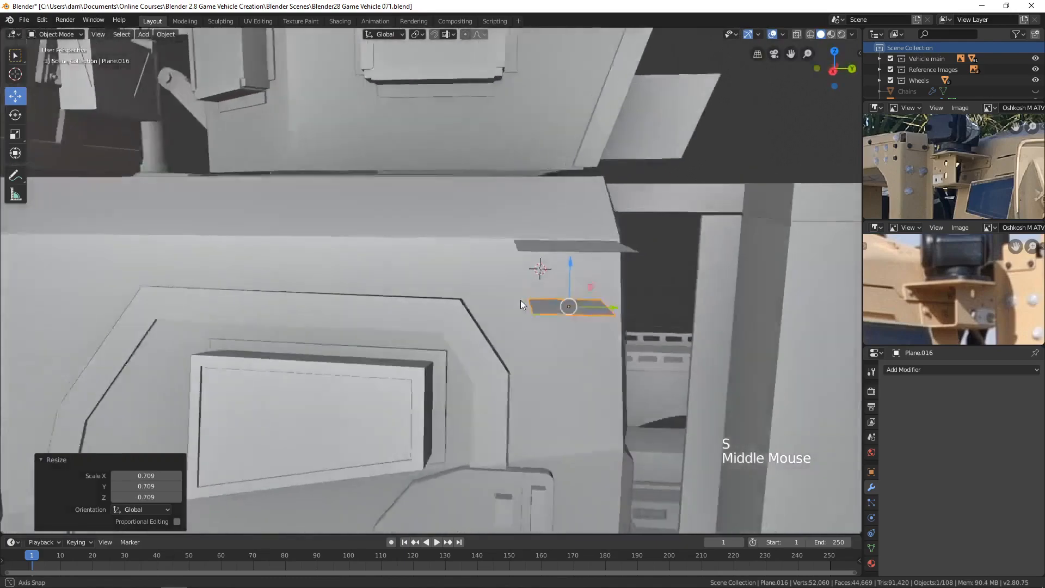
{"action": "scroll", "coordinate": [609, 304], "scroll_direction": "up", "scroll_amount": 2}
{"action": "middle_click_drag", "start_coordinate": [672, 321], "coordinate": [636, 329]}
{"action": "left_click_drag", "start_coordinate": [636, 329], "coordinate": [658, 330]}
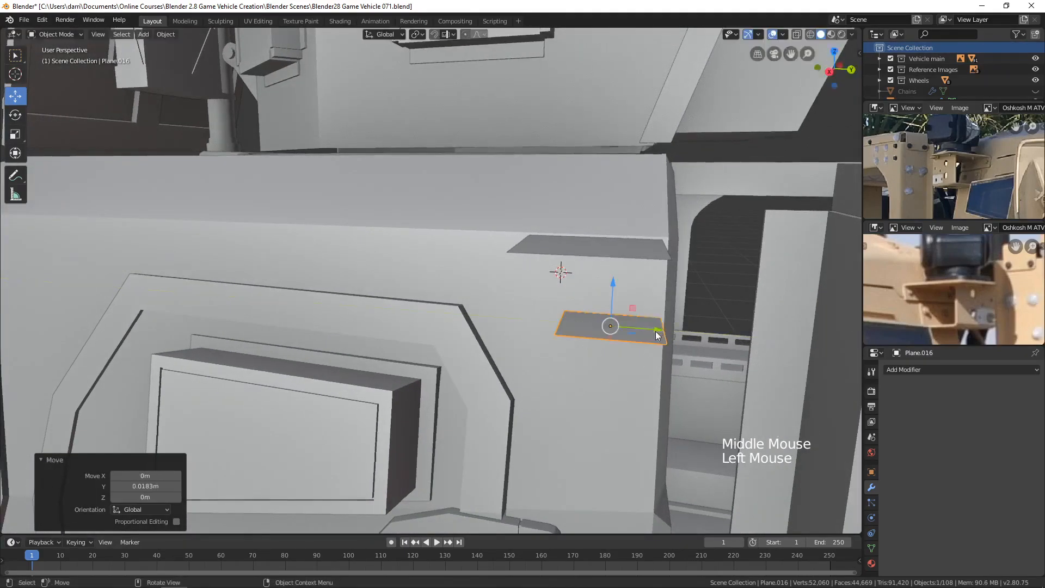
{"action": "middle_click_drag", "start_coordinate": [660, 332], "coordinate": [671, 311]}
{"action": "scroll", "coordinate": [661, 334], "scroll_direction": "up", "scroll_amount": 1}
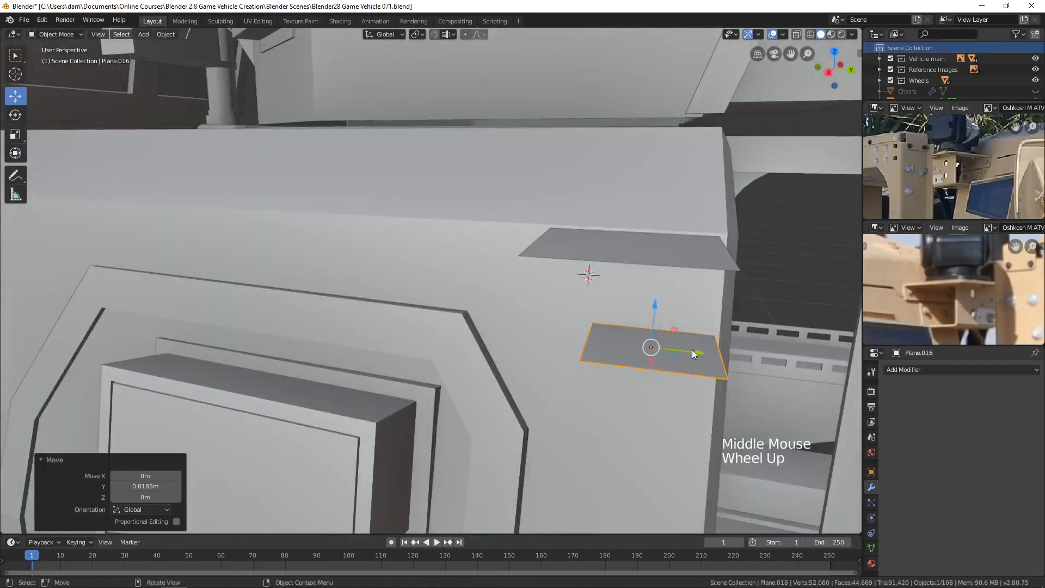
{"action": "left_click_drag", "start_coordinate": [694, 352], "coordinate": [690, 351]}
Step: Extrude the upper plane's cab-side edge 0.0174 m downward and move it 0.00585 m along X to follow the cab's slope
{"action": "middle_click_drag", "start_coordinate": [591, 326], "coordinate": [687, 321]}
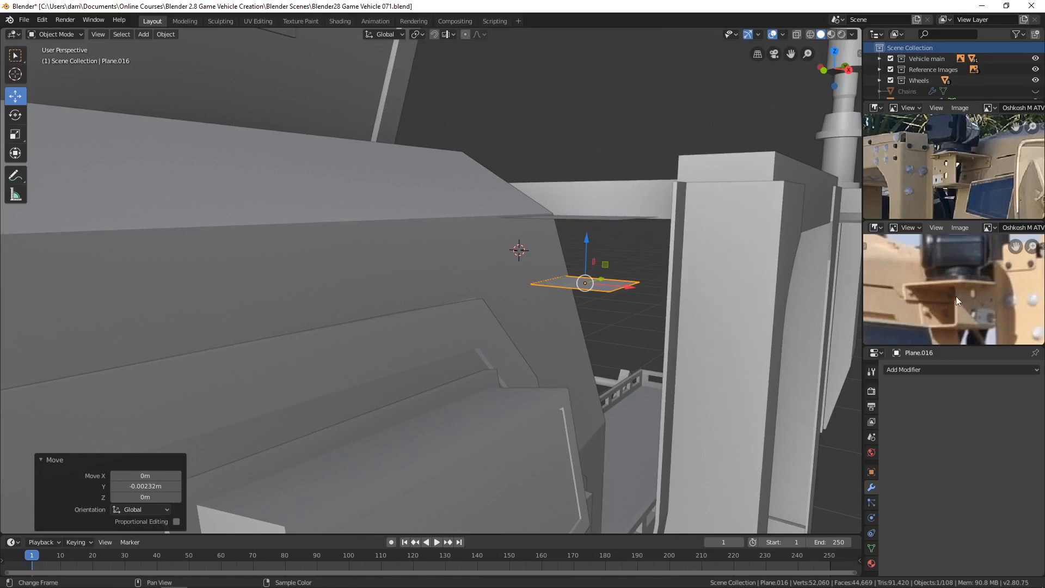
{"action": "middle_click_drag", "start_coordinate": [688, 322], "coordinate": [620, 260]}
{"action": "scroll", "coordinate": [626, 308], "scroll_direction": "up", "scroll_amount": 2}
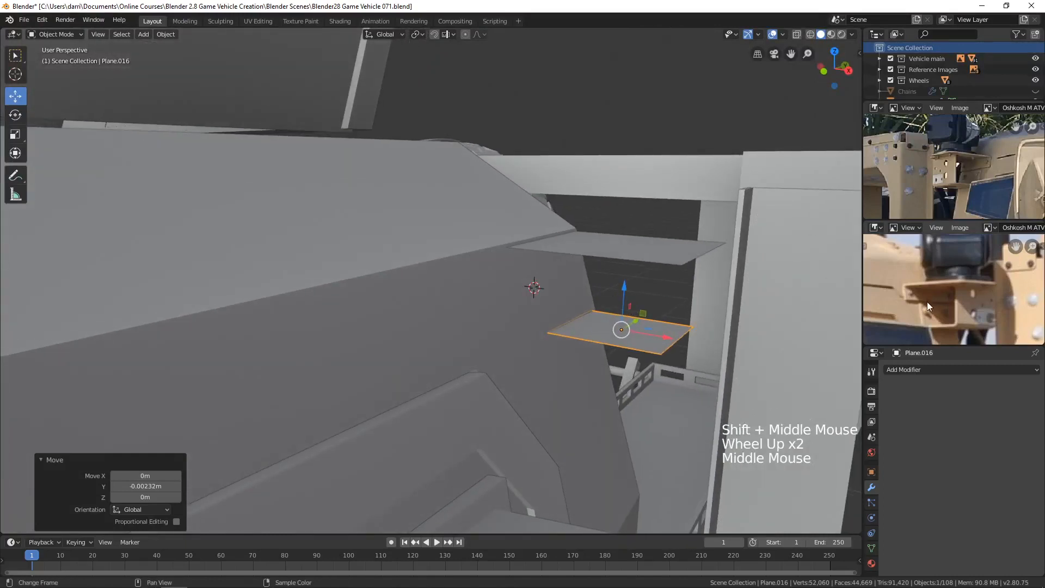
{"action": "middle_click_drag", "start_coordinate": [654, 294], "coordinate": [609, 246]}
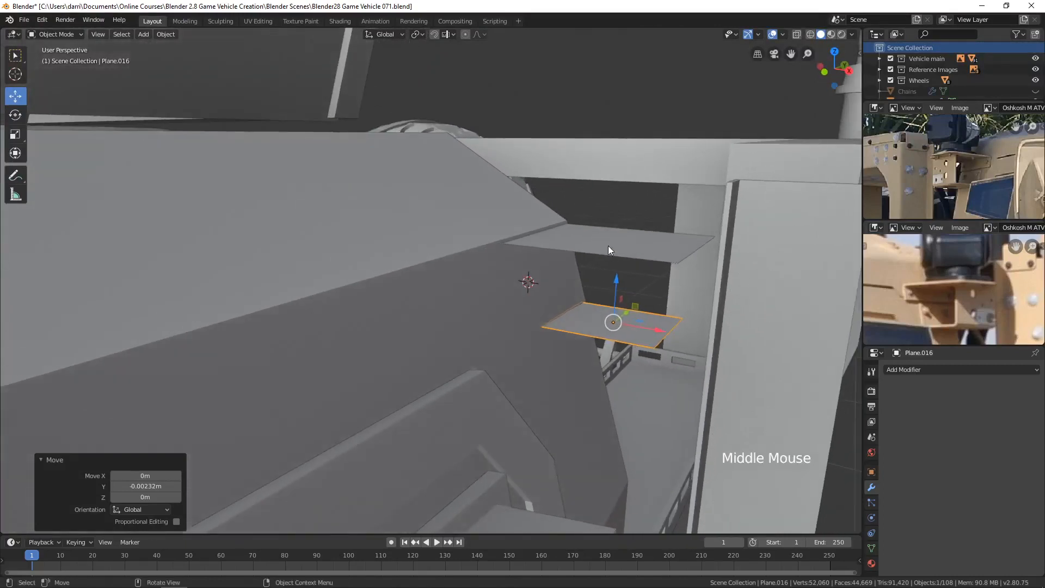
{"action": "left_click", "coordinate": [565, 242]}
{"action": "key", "text": "Tab"}
{"action": "key", "text": "2"}
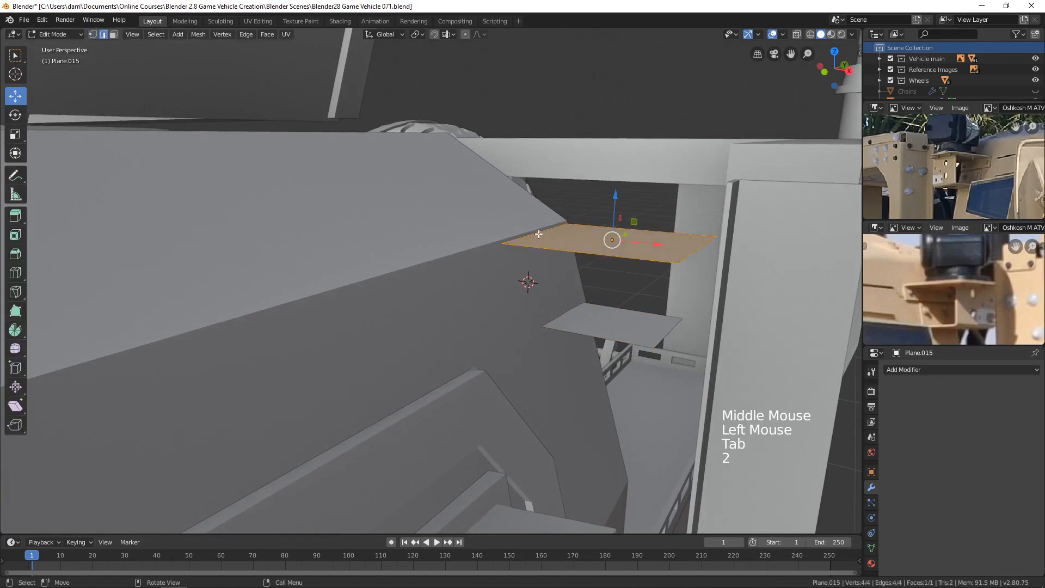
{"action": "left_click", "coordinate": [539, 234]}
{"action": "middle_click_drag", "start_coordinate": [588, 294], "coordinate": [609, 286]}
{"action": "key", "text": "e"}
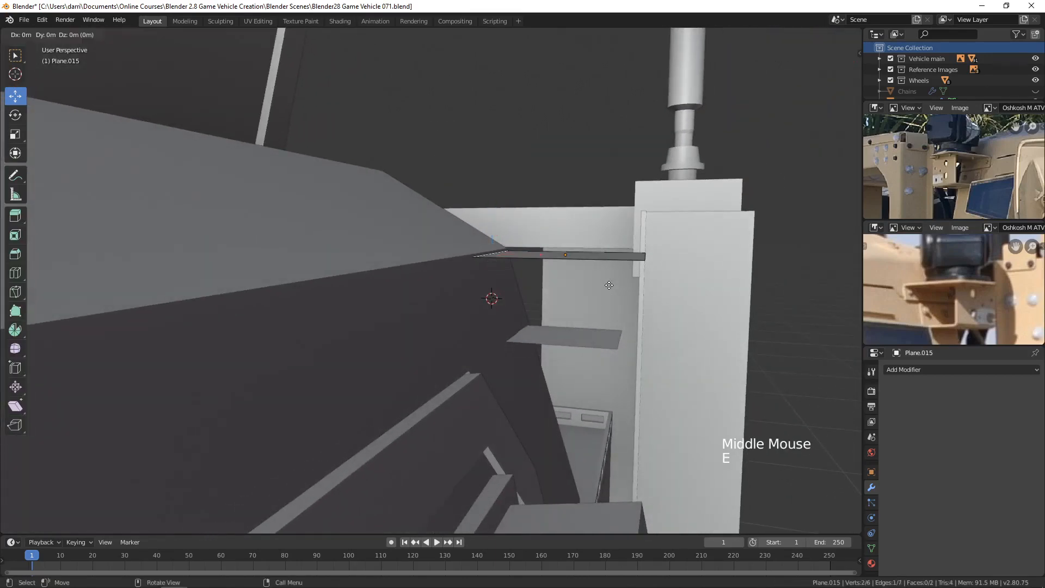
{"action": "left_click", "coordinate": [609, 308]}
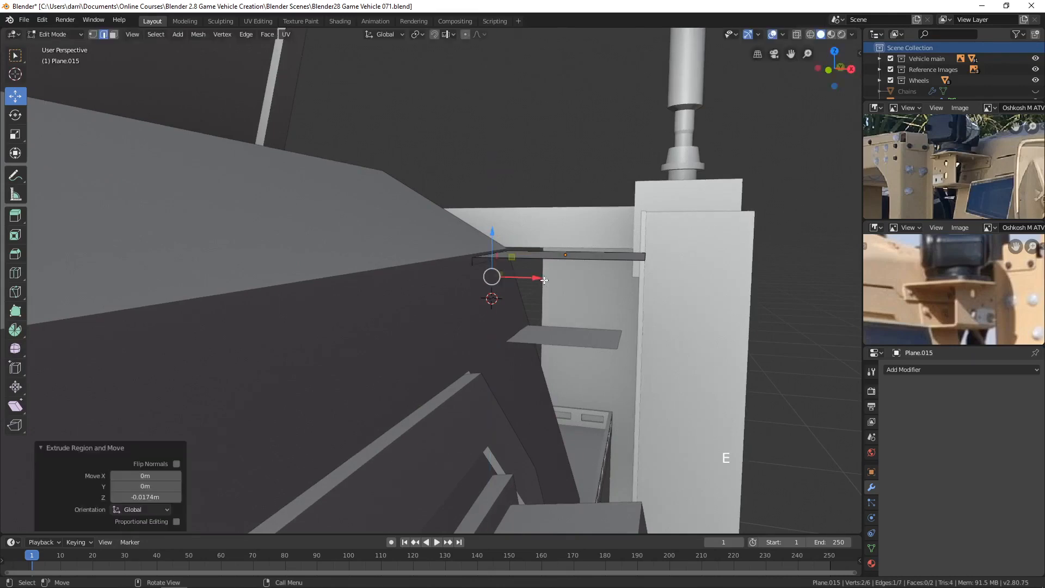
{"action": "left_click_drag", "start_coordinate": [540, 279], "coordinate": [546, 283]}
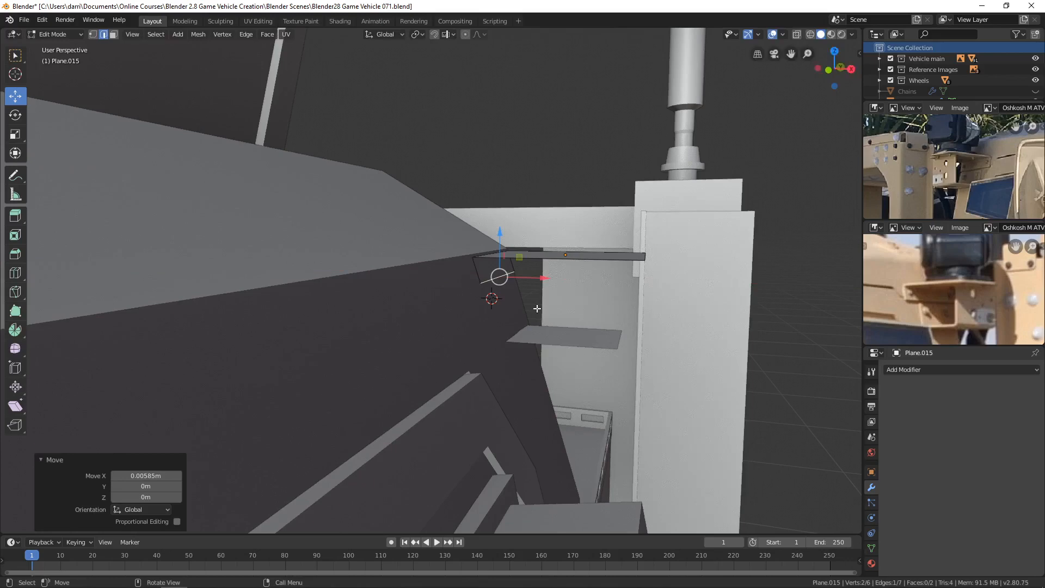
{"action": "key", "text": "Tab"}
Step: Nudge the lower plane outward, extrude its cab-side edge 0.0355 m upward, then raise that edge slightly and move it -0.0114 m along X
{"action": "left_click", "coordinate": [552, 335]}
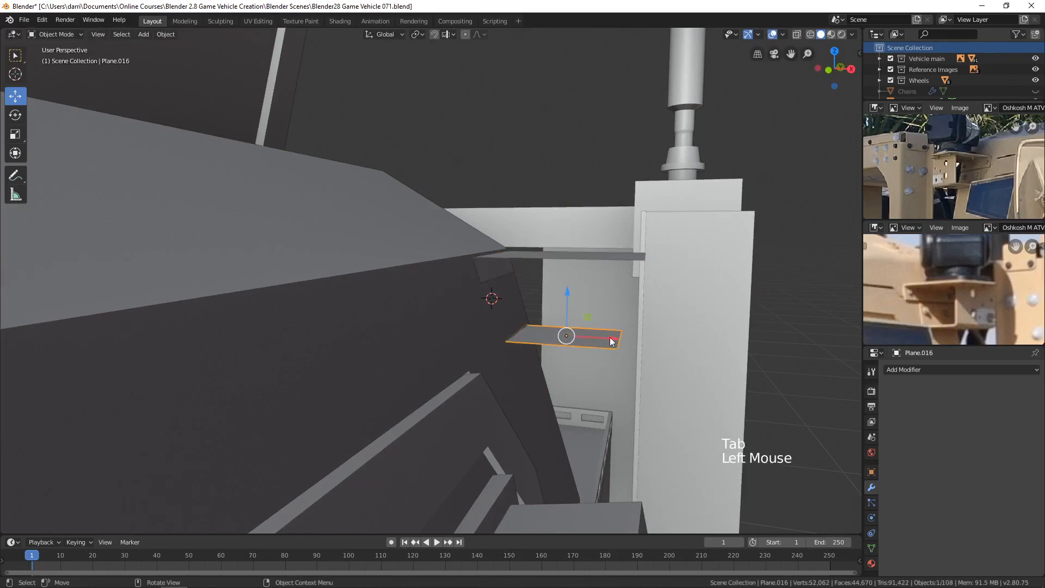
{"action": "left_click_drag", "start_coordinate": [611, 341], "coordinate": [615, 340]}
{"action": "key", "text": "Tab"}
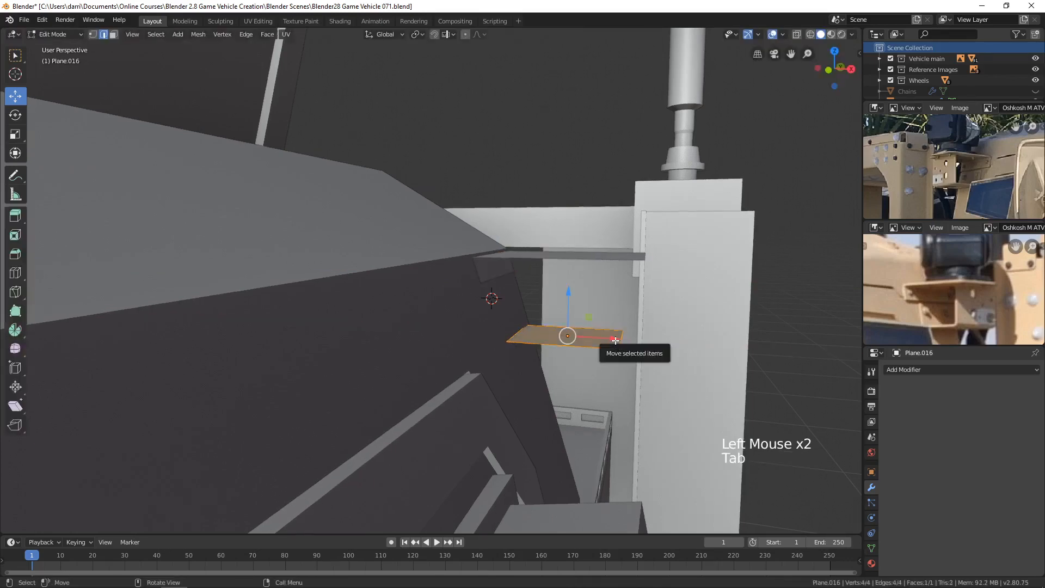
{"action": "key", "text": "2"}
{"action": "left_click", "coordinate": [554, 334]}
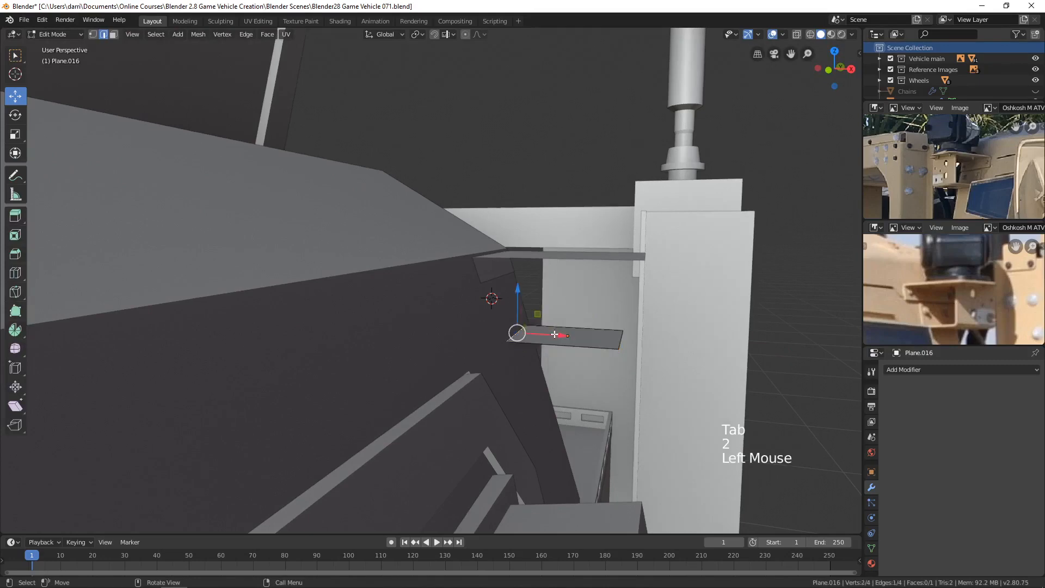
{"action": "key", "text": "e"}
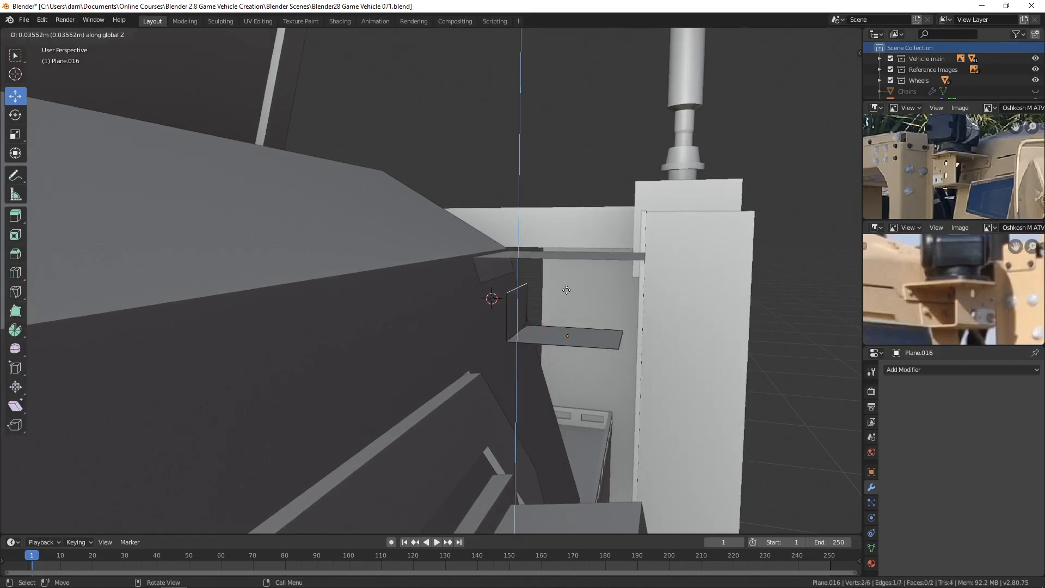
{"action": "left_click", "coordinate": [566, 294]}
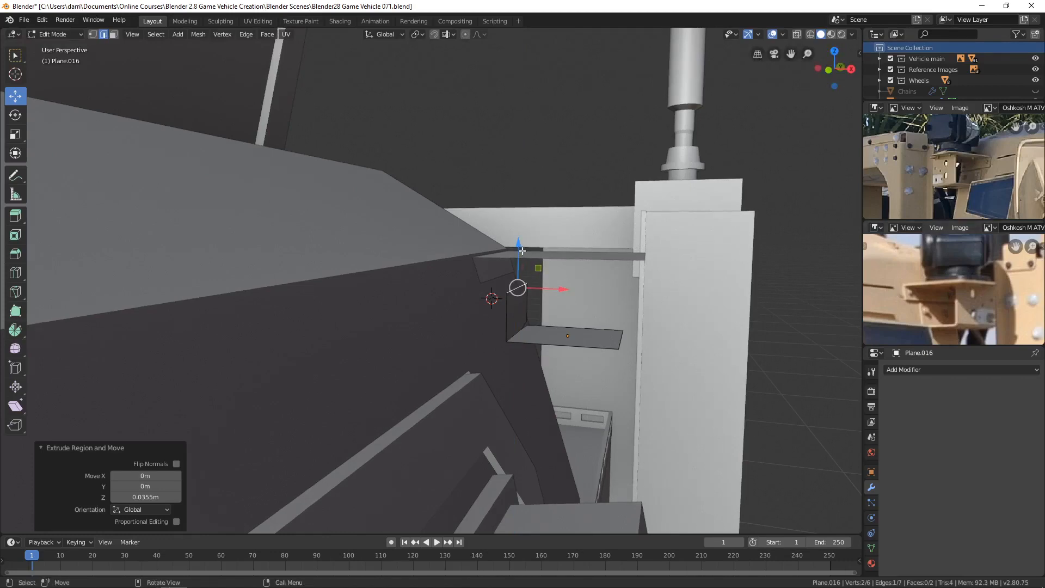
{"action": "left_click_drag", "start_coordinate": [523, 251], "coordinate": [522, 246]}
{"action": "left_click_drag", "start_coordinate": [562, 288], "coordinate": [548, 299]}
Step: Fine-tune the lower plane's bend edge and its flange's upper edge along X to fit the cab's sloped side
{"action": "middle_click_drag", "start_coordinate": [587, 323], "coordinate": [577, 346]}
{"action": "scroll", "coordinate": [599, 332], "scroll_direction": "up", "scroll_amount": 1}
{"action": "middle_click_drag", "start_coordinate": [628, 315], "coordinate": [589, 326], "text": "shift"}
{"action": "scroll", "coordinate": [597, 318], "scroll_direction": "up", "scroll_amount": 2}
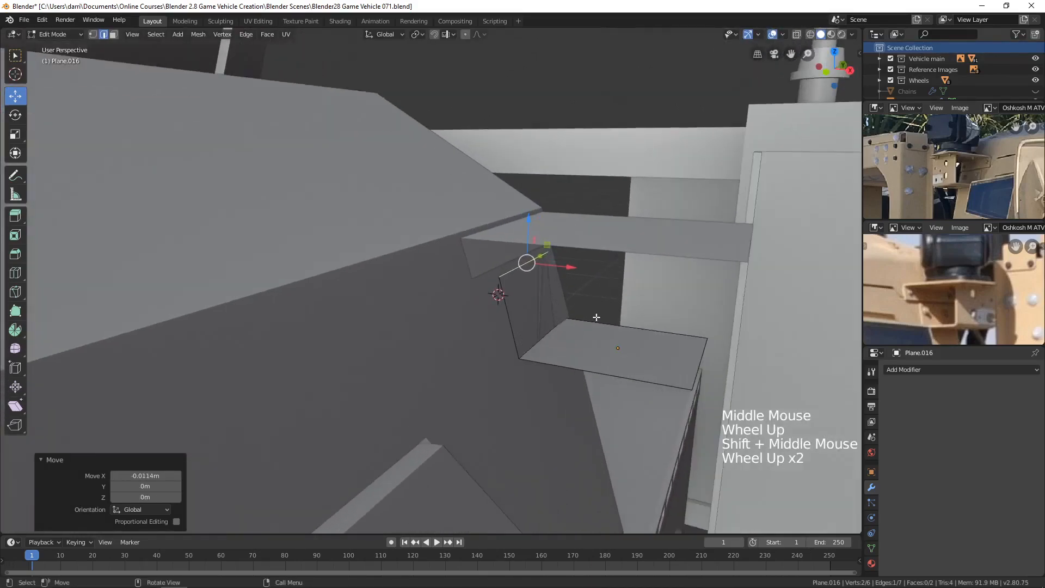
{"action": "key", "text": "2"}
{"action": "left_click", "coordinate": [547, 338]}
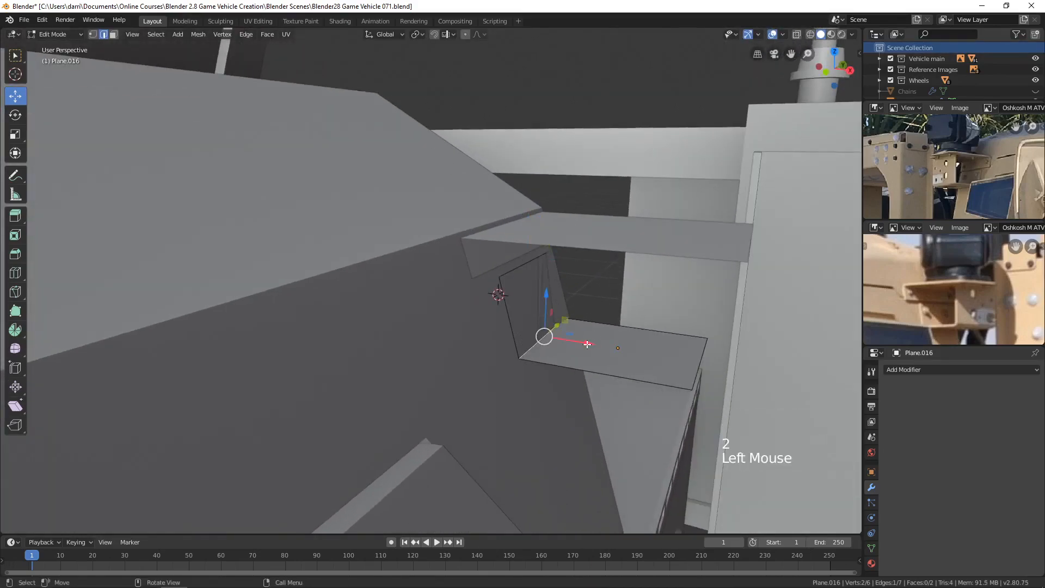
{"action": "left_click_drag", "start_coordinate": [588, 345], "coordinate": [589, 346]}
{"action": "left_click", "coordinate": [526, 263]}
{"action": "left_click_drag", "start_coordinate": [568, 269], "coordinate": [568, 271]}
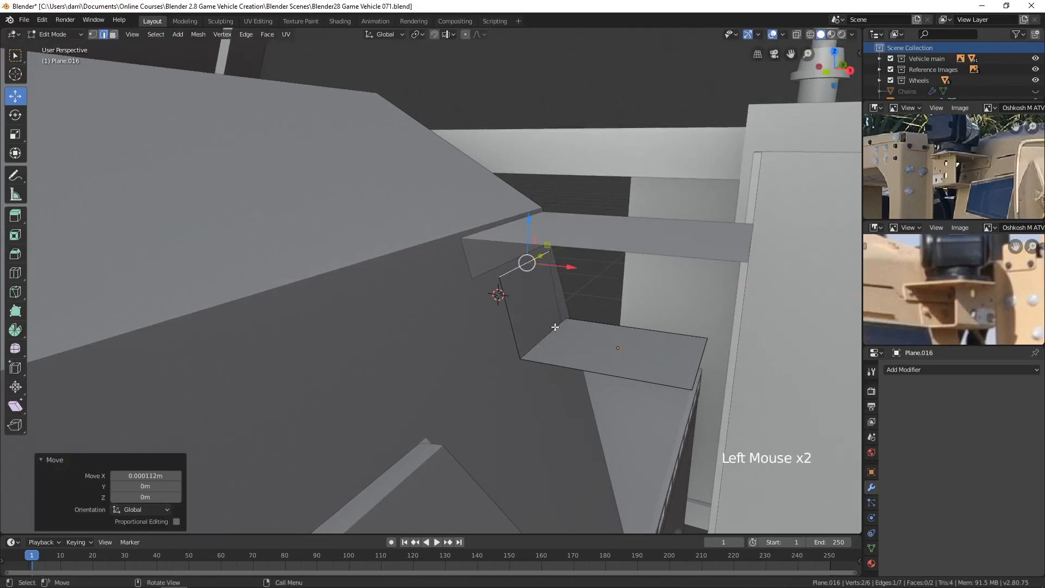
Step: Shift the lower plane's bend edge slightly outward and realign its flange's upper edge along X with the cab side
{"action": "left_click", "coordinate": [544, 336]}
{"action": "left_click_drag", "start_coordinate": [583, 342], "coordinate": [587, 346]}
{"action": "left_click", "coordinate": [539, 262]}
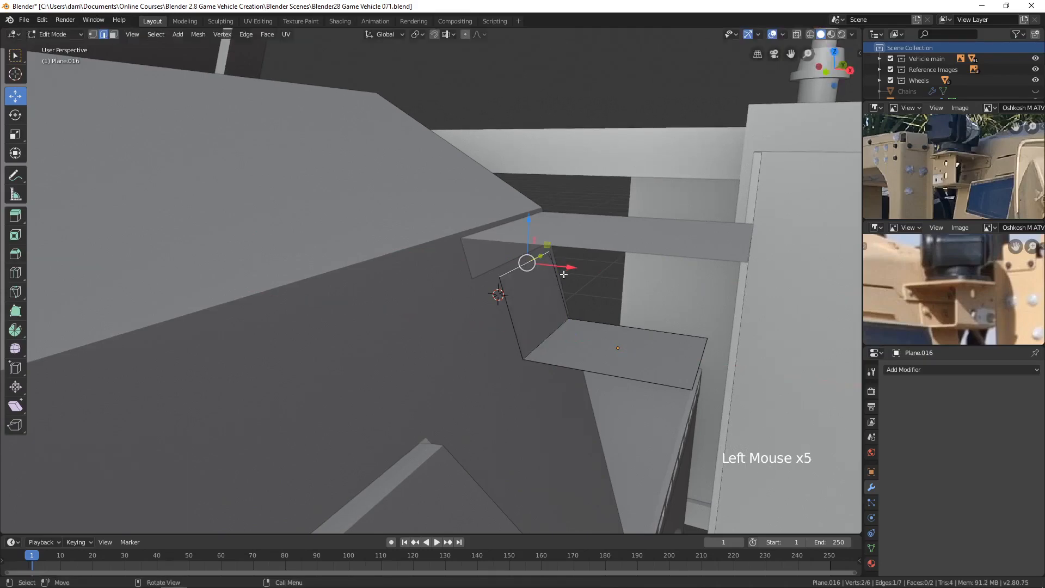
{"action": "left_click_drag", "start_coordinate": [567, 266], "coordinate": [570, 270]}
{"action": "scroll", "coordinate": [570, 271], "scroll_direction": "down", "scroll_amount": 2}
{"action": "middle_click_drag", "start_coordinate": [570, 270], "coordinate": [476, 310]}
{"action": "key", "text": "Tab"}
{"action": "scroll", "coordinate": [571, 318], "scroll_direction": "down", "scroll_amount": 4}
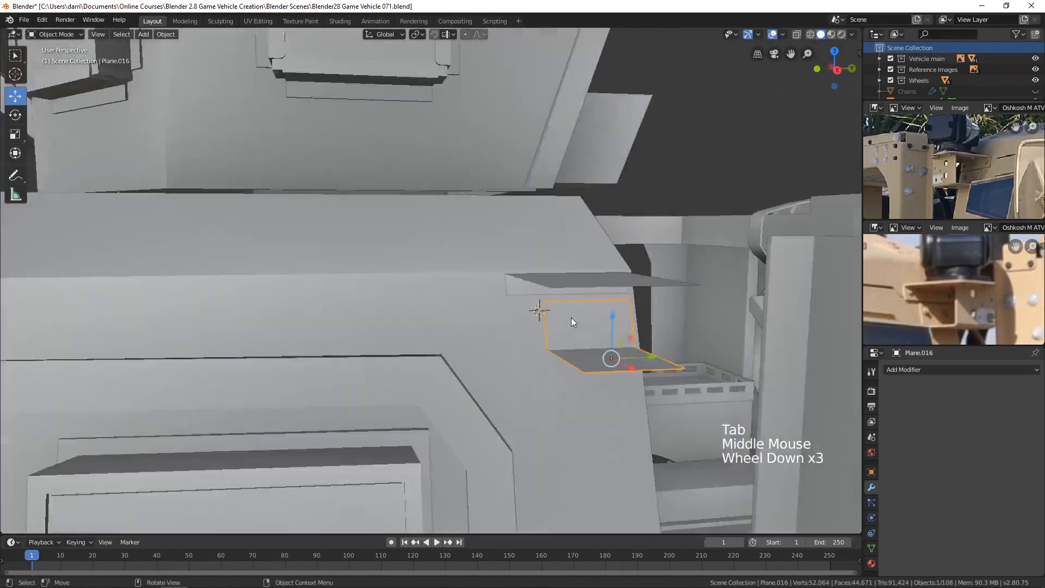
{"action": "middle_click_drag", "start_coordinate": [571, 318], "coordinate": [901, 278]}
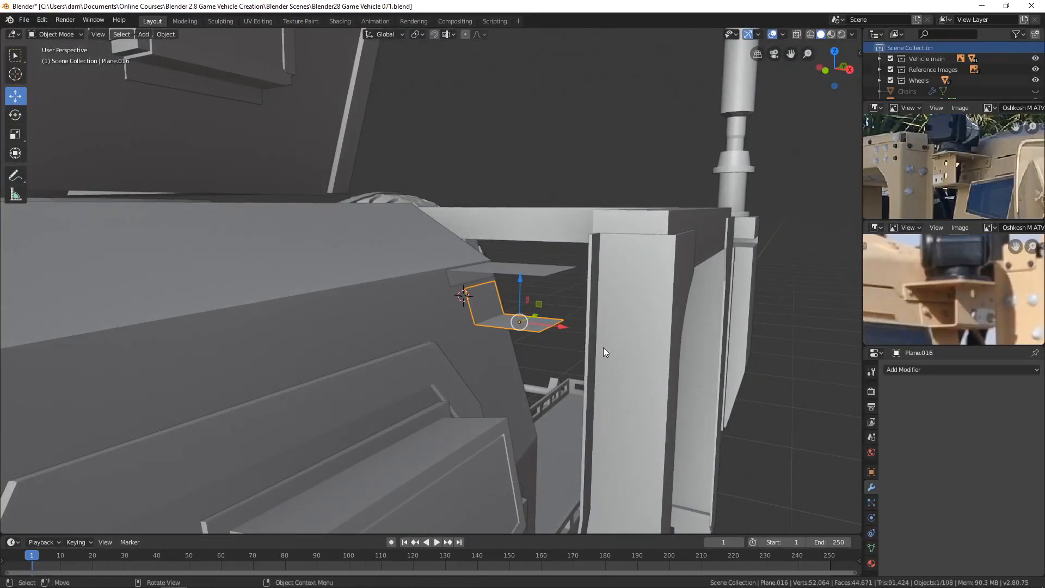
{"action": "middle_click_drag", "start_coordinate": [604, 347], "coordinate": [628, 341]}
Step: Move the lower plane's outer edge -0.00311 m along X and extrude it upward to meet the upper plane
{"action": "key", "text": "Tab"}
{"action": "key", "text": "2"}
{"action": "scroll", "coordinate": [578, 348], "scroll_direction": "up", "scroll_amount": 3}
{"action": "left_click", "coordinate": [704, 352]}
{"action": "scroll", "coordinate": [564, 356], "scroll_direction": "up", "scroll_amount": 1}
{"action": "left_click_drag", "start_coordinate": [545, 372], "coordinate": [547, 375]}
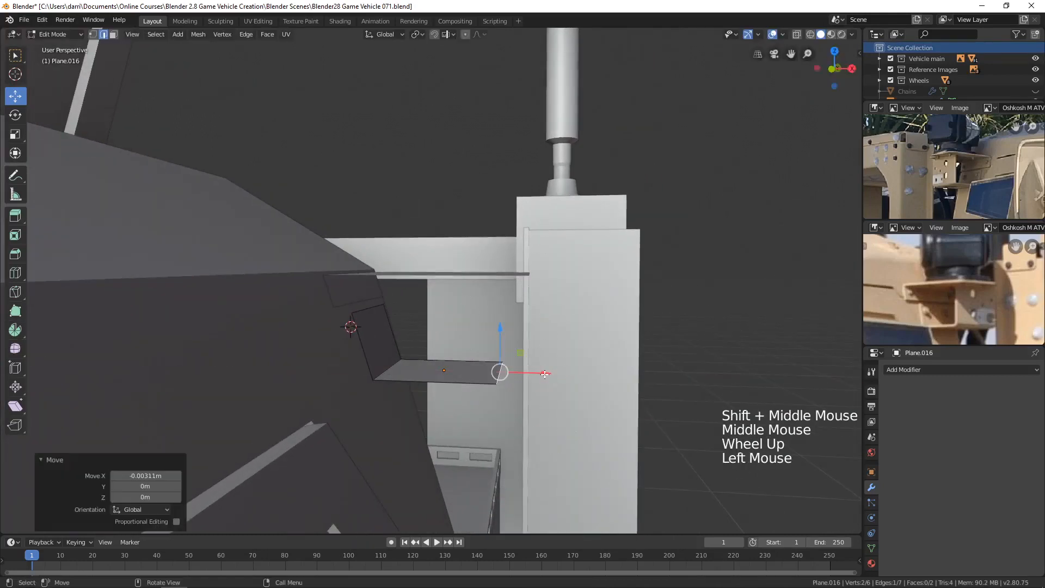
{"action": "key", "text": "e"}
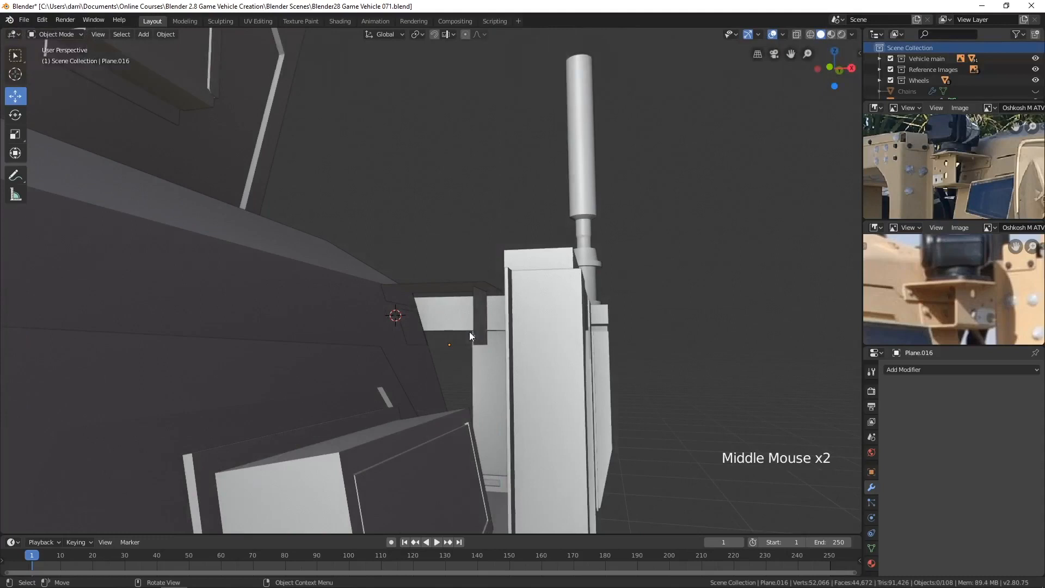
Step: Select the outer upright face of the lower bracket piece and nudge it slightly along X
{"action": "left_click", "coordinate": [481, 332]}
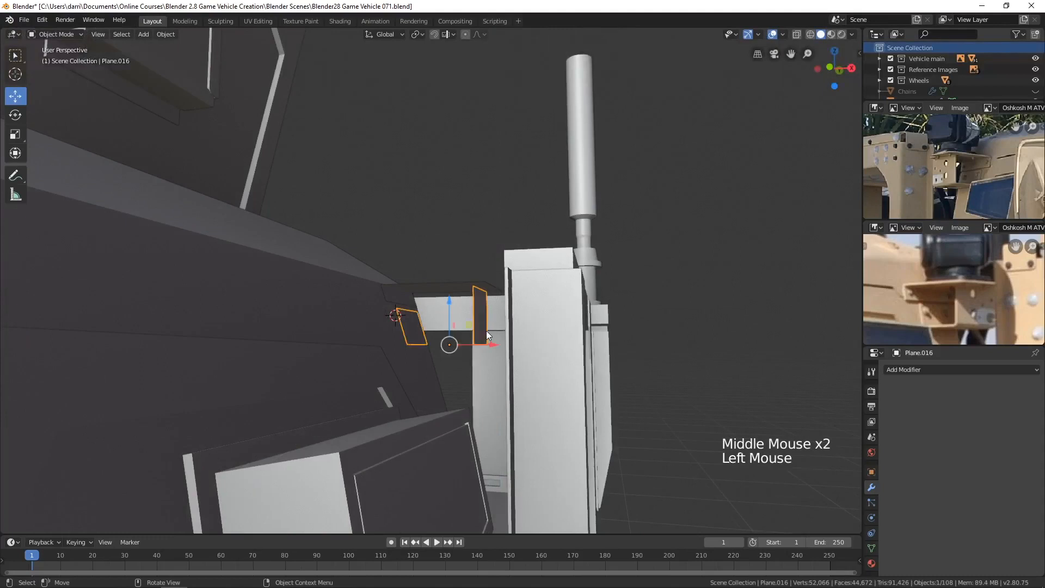
{"action": "key", "text": "Tab"}
{"action": "key", "text": "3"}
{"action": "left_click", "coordinate": [481, 324]}
{"action": "middle_click_drag", "start_coordinate": [536, 321], "coordinate": [555, 329]}
{"action": "left_click_drag", "start_coordinate": [521, 309], "coordinate": [522, 309]}
{"action": "middle_click_drag", "start_coordinate": [521, 308], "coordinate": [552, 330]}
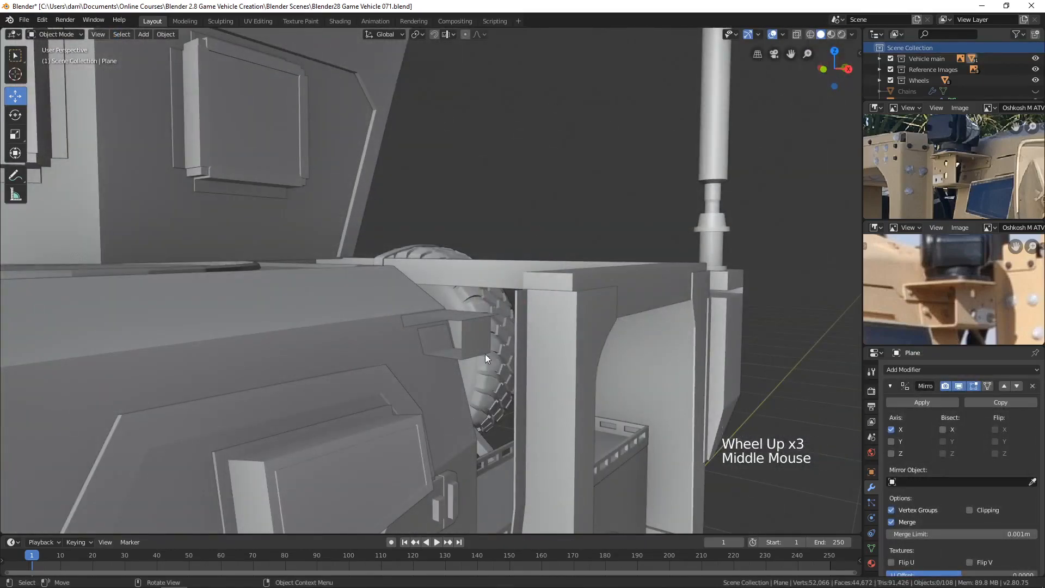
Step: Select both the upper and lower bracket pieces and scale them up together by 1.06
{"action": "left_click", "coordinate": [471, 342]}
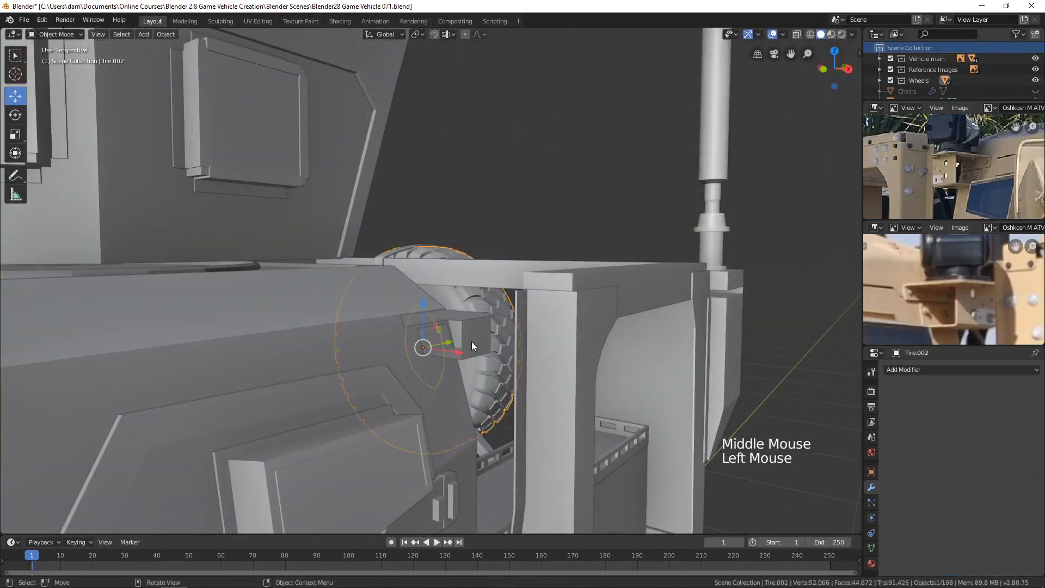
{"action": "left_click", "coordinate": [482, 339]}
{"action": "left_click", "coordinate": [449, 315], "text": "shift"}
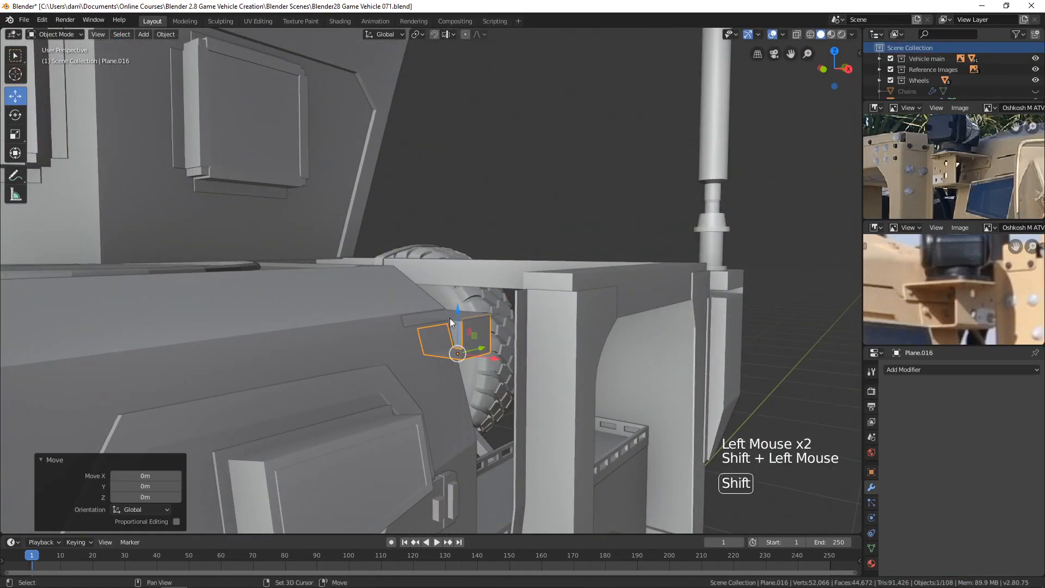
{"action": "left_click", "coordinate": [431, 315], "text": "shift"}
{"action": "key", "text": "s"}
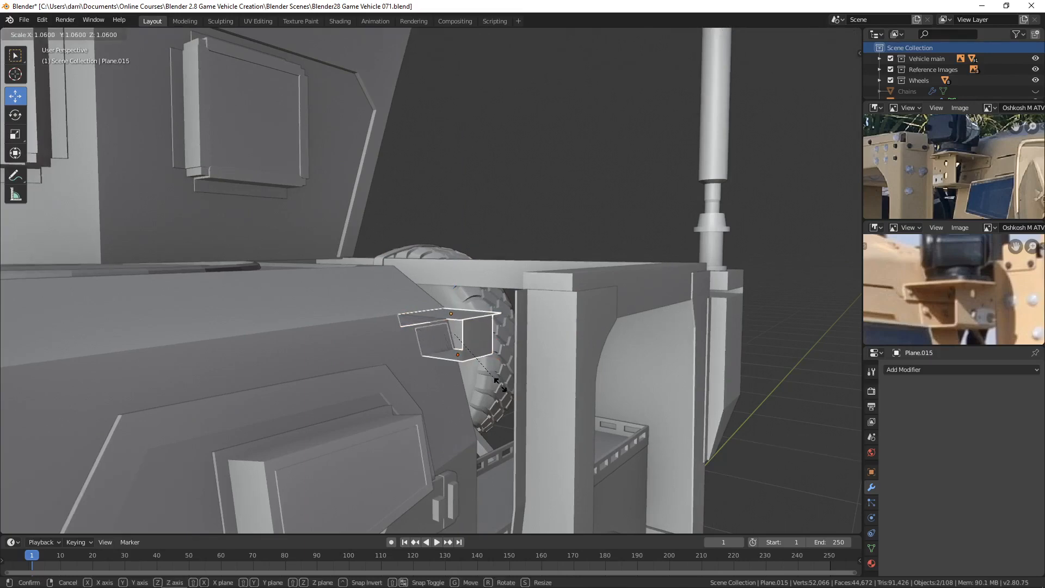
{"action": "left_click", "coordinate": [500, 385]}
{"action": "middle_click_drag", "start_coordinate": [499, 385], "coordinate": [479, 329]}
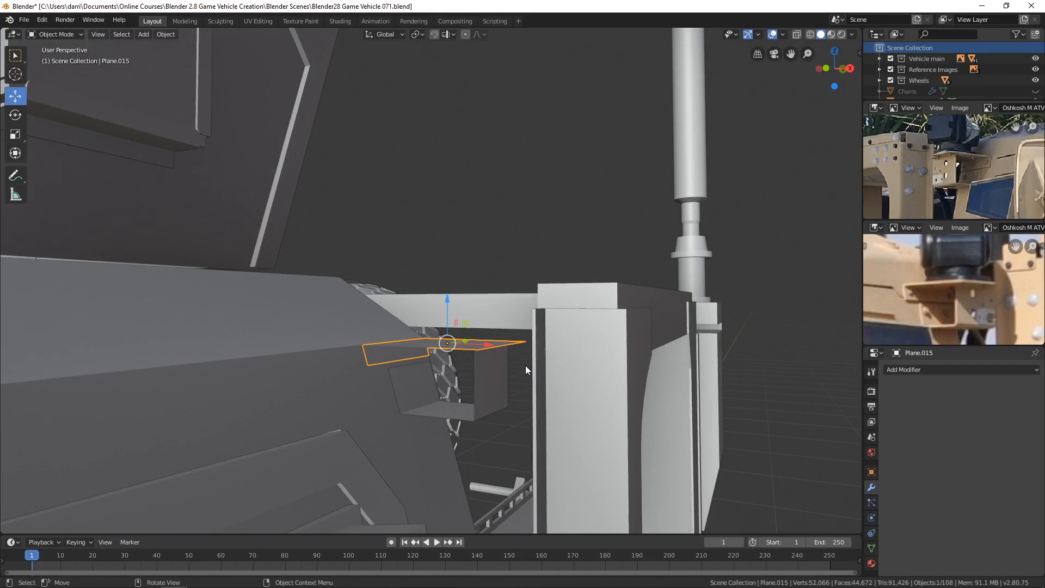
Step: Add a Solidify modifier to the upper bracket plate and apply the plate's object scale
{"action": "left_click", "coordinate": [904, 370]}
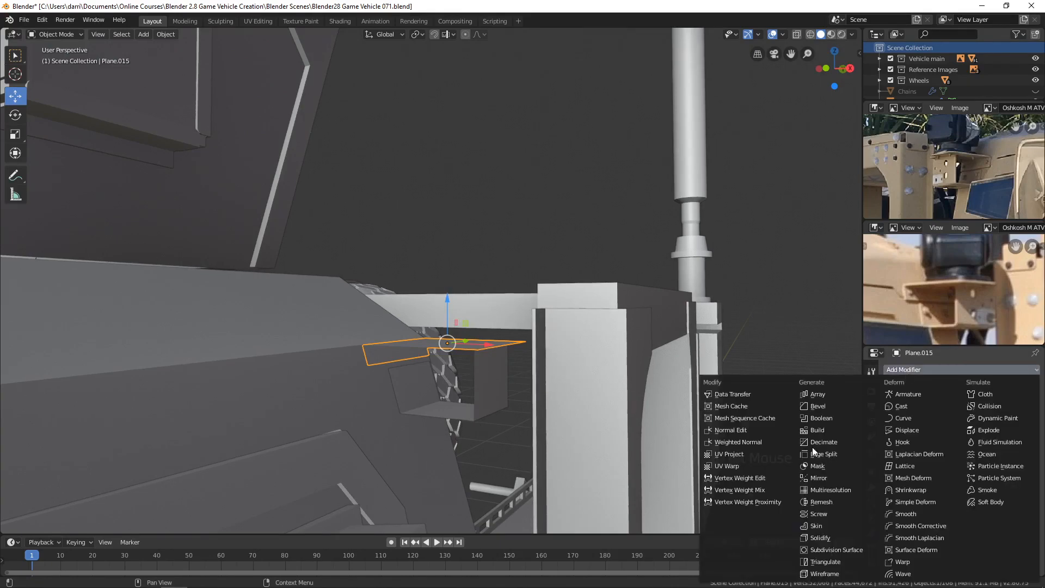
{"action": "left_click", "coordinate": [828, 538]}
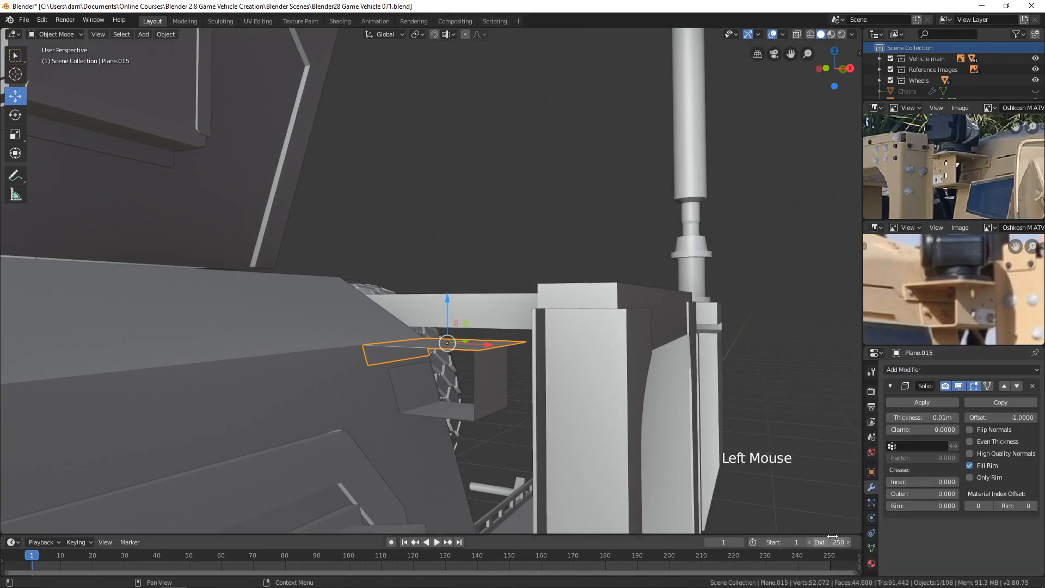
{"action": "scroll", "coordinate": [433, 358], "scroll_direction": "up", "scroll_amount": 2}
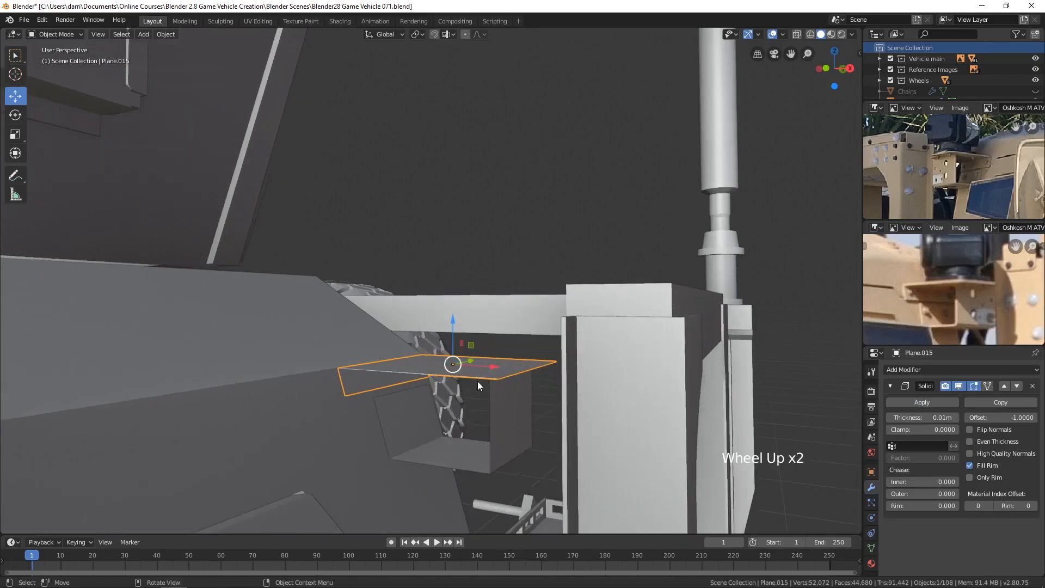
{"action": "middle_click_drag", "start_coordinate": [478, 381], "coordinate": [487, 343], "text": "shift"}
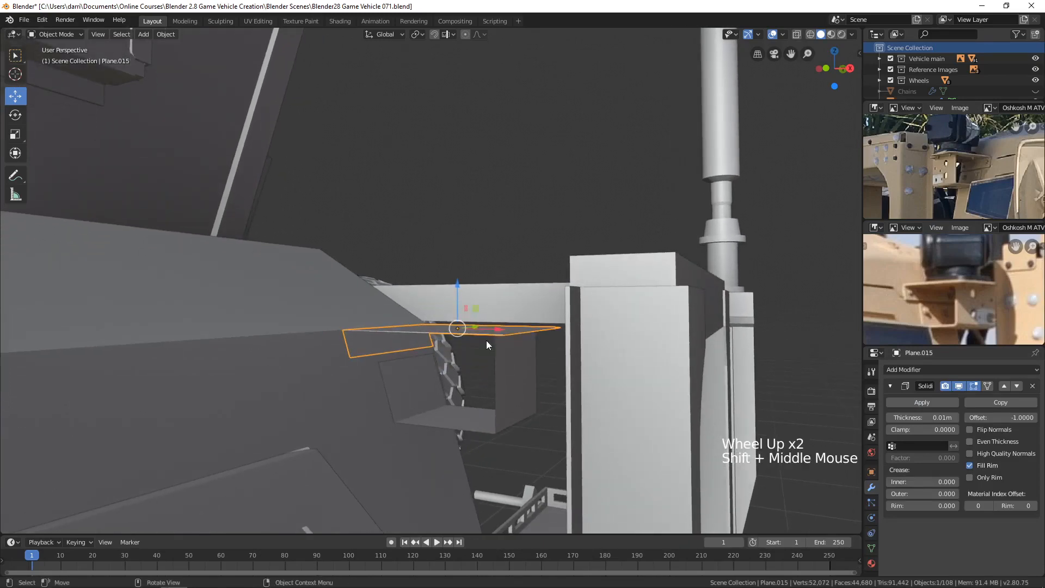
{"action": "key", "text": "ctrl+a"}
{"action": "left_click", "coordinate": [449, 339]}
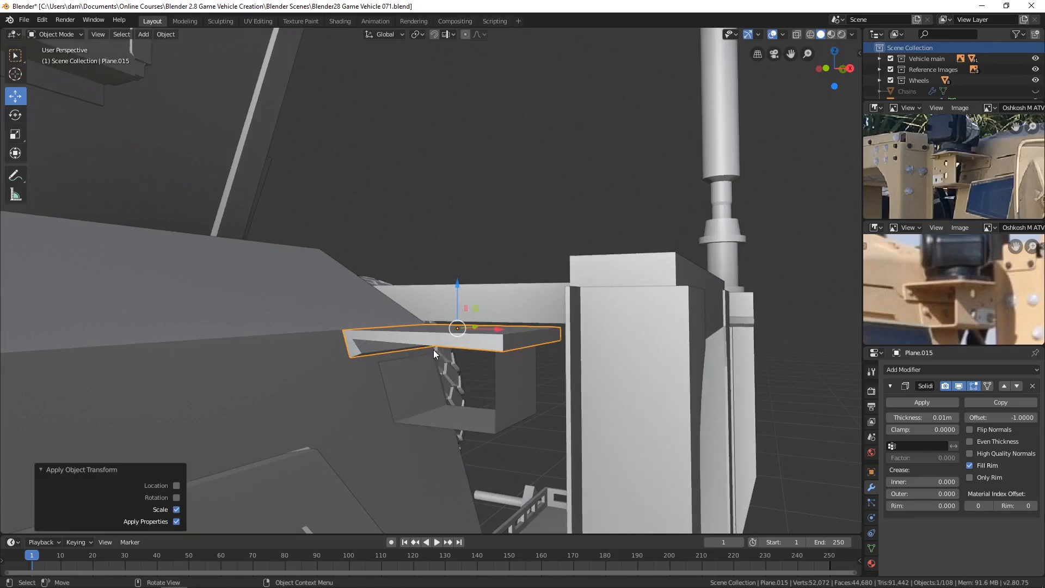
Step: Enable Even Thickness on the upper plate's Solidify modifier and set the thickness to 0.003 m
{"action": "left_click", "coordinate": [970, 441]}
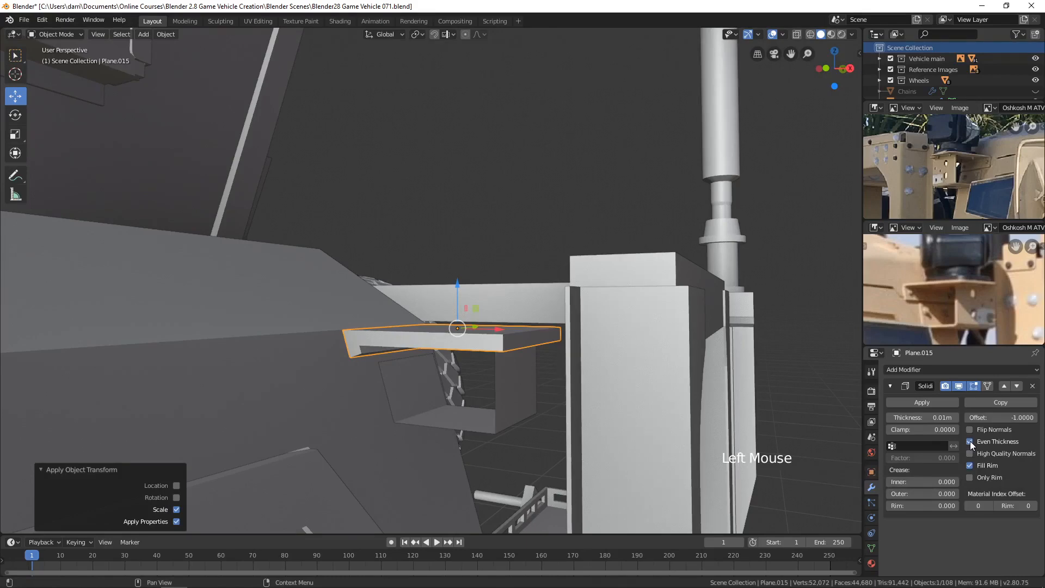
{"action": "double_click", "coordinate": [922, 417]}
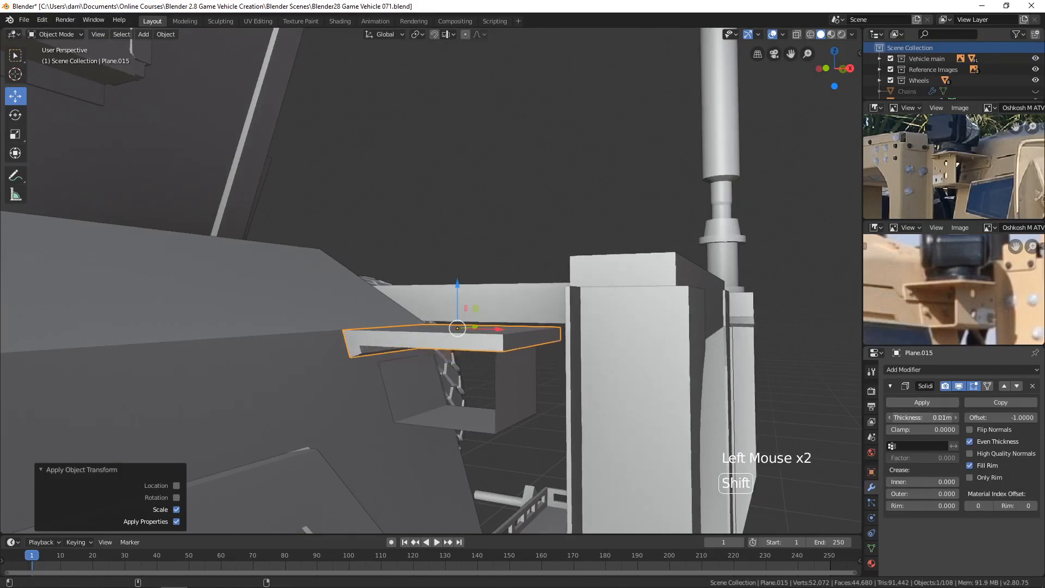
{"action": "left_click_drag", "start_coordinate": [941, 417], "coordinate": [909, 417], "text": "shift"}
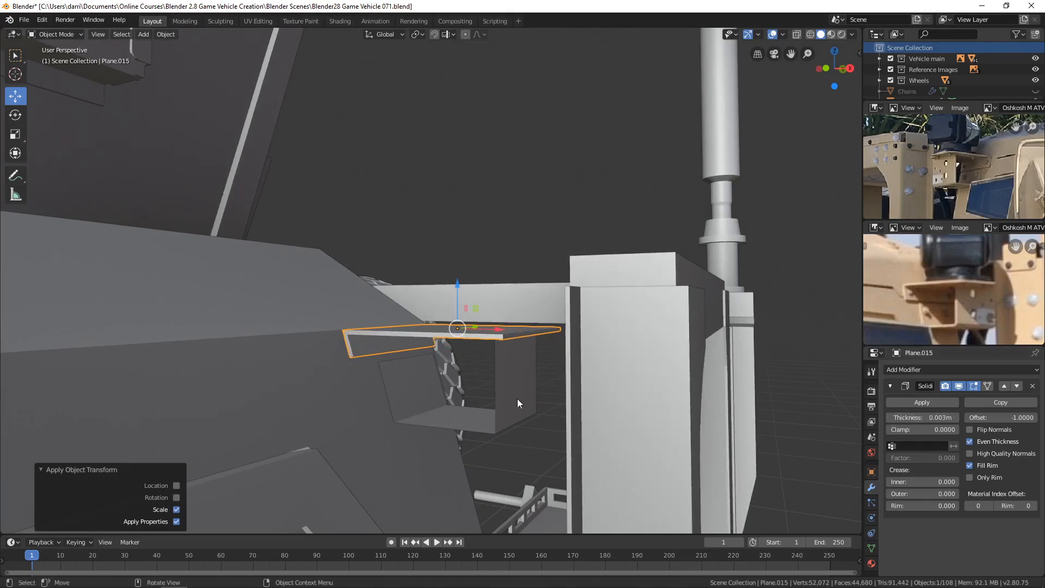
Step: Apply the lower bracket piece's scale and give it a Solidify modifier with Even Thickness and 0.002 m thickness
{"action": "left_click", "coordinate": [537, 405]}
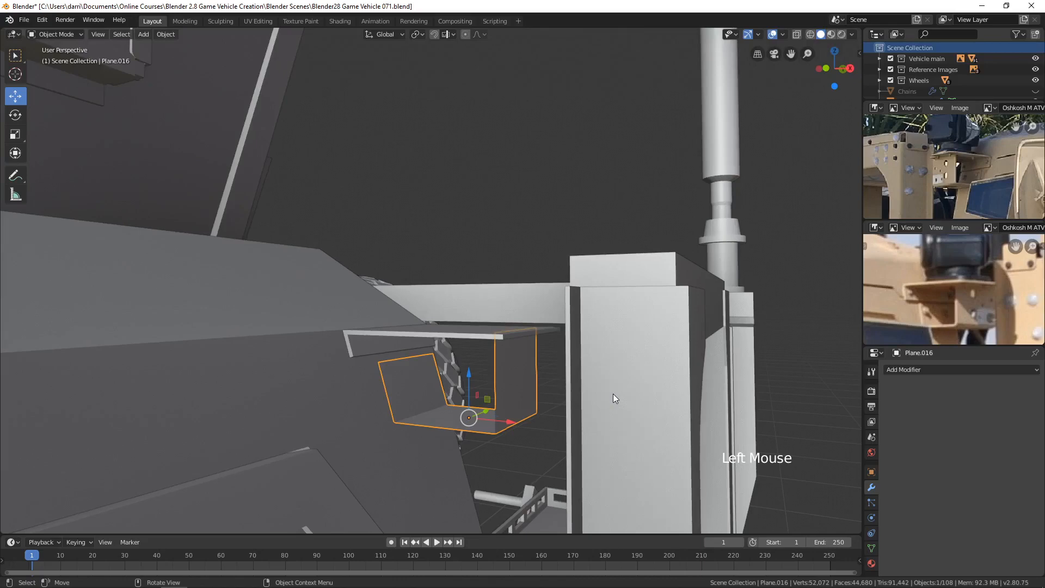
{"action": "key", "text": "ctrl+a"}
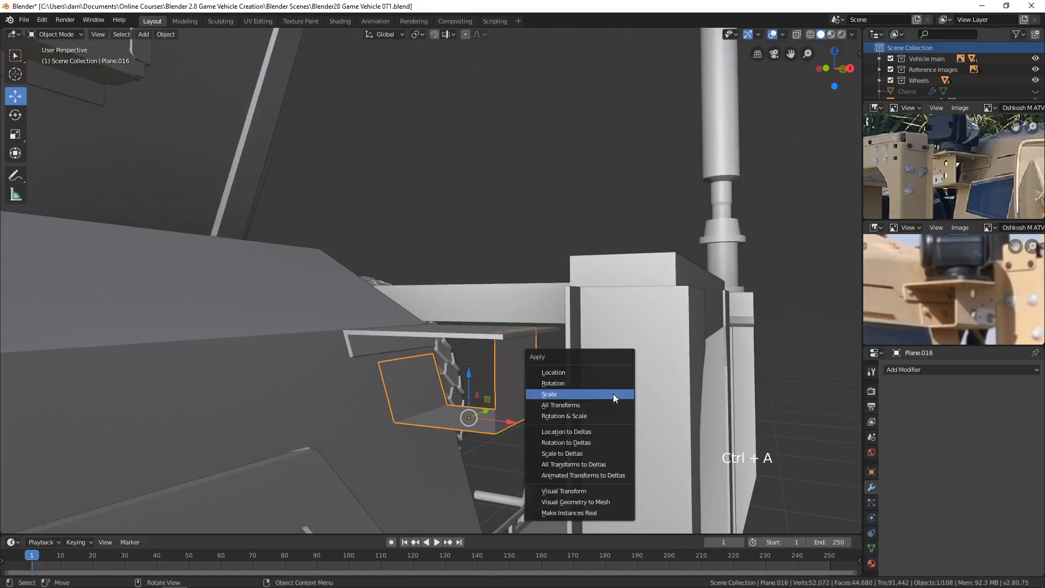
{"action": "left_click", "coordinate": [613, 393]}
{"action": "left_click", "coordinate": [906, 370]}
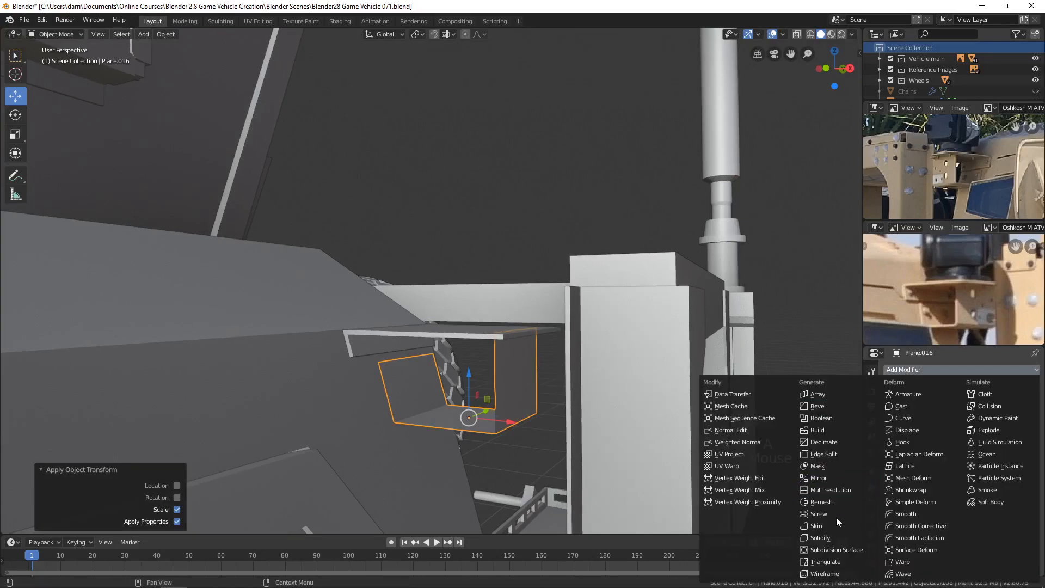
{"action": "left_click", "coordinate": [832, 538]}
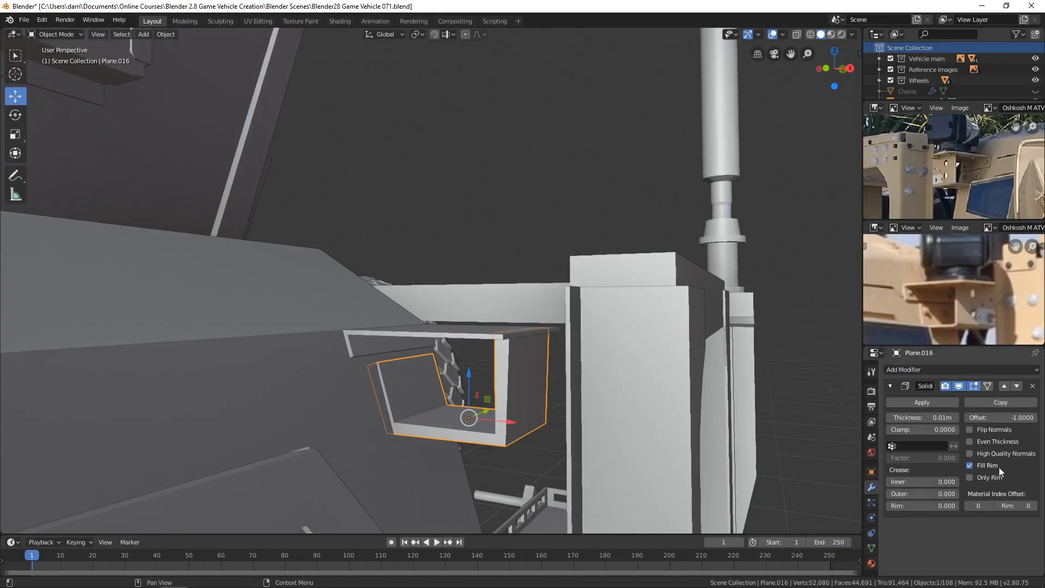
{"action": "left_click", "coordinate": [970, 441]}
{"action": "mouse_move", "coordinate": [923, 419]}
{"action": "left_mouse_down"}
{"action": "mouse_move", "coordinate": [891, 419]}
{"action": "mouse_move", "coordinate": [928, 417]}
{"action": "left_mouse_up"}
Step: Set the upper plate's Solidify thickness to 0.002 m to match the lower piece, and clear the selection
{"action": "left_click", "coordinate": [469, 334]}
{"action": "scroll", "coordinate": [553, 357], "scroll_direction": "up", "scroll_amount": 3}
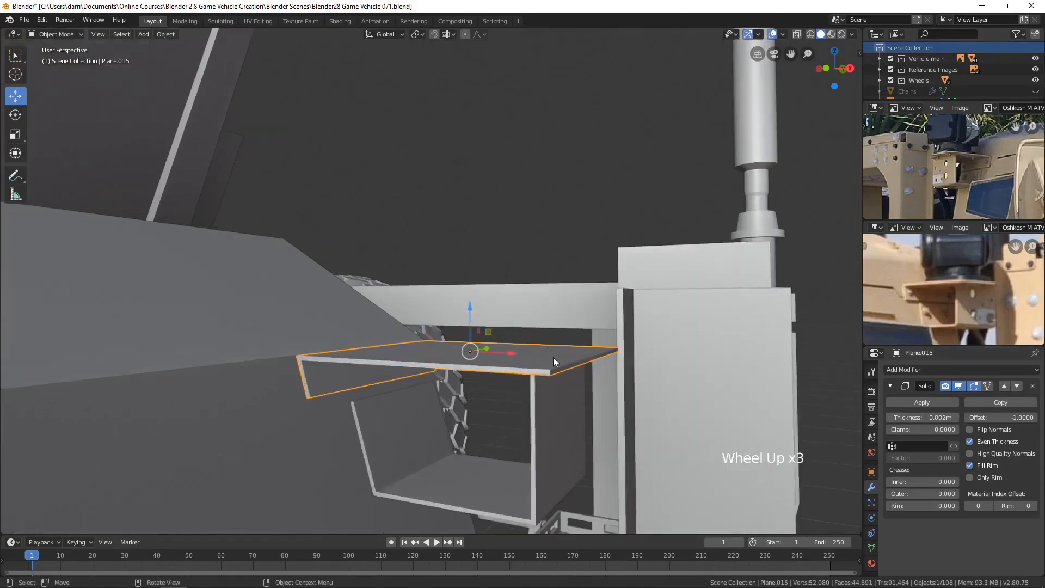
{"action": "middle_click_drag", "start_coordinate": [553, 357], "coordinate": [561, 391]}
{"action": "key", "text": "alt+z"}
{"action": "scroll", "coordinate": [583, 367], "scroll_direction": "down", "scroll_amount": 3}
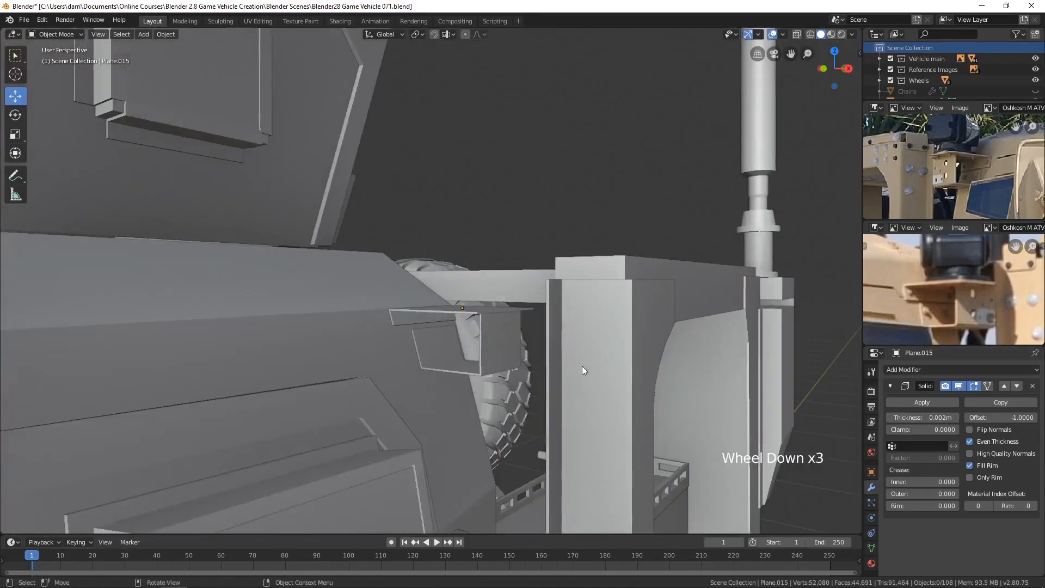
Step: Apply the Solidify modifiers on the lower and upper bracket pieces and join them into one object
{"action": "middle_click_drag", "start_coordinate": [583, 366], "coordinate": [546, 405]}
{"action": "left_click", "coordinate": [548, 335]}
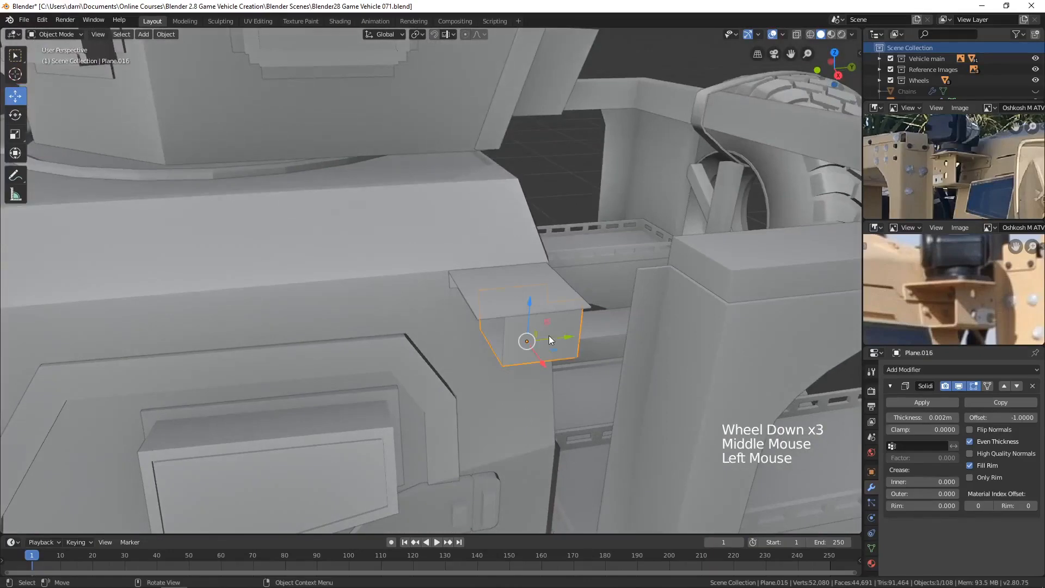
{"action": "middle_click_drag", "start_coordinate": [557, 357], "coordinate": [588, 349]}
{"action": "left_click", "coordinate": [911, 404]}
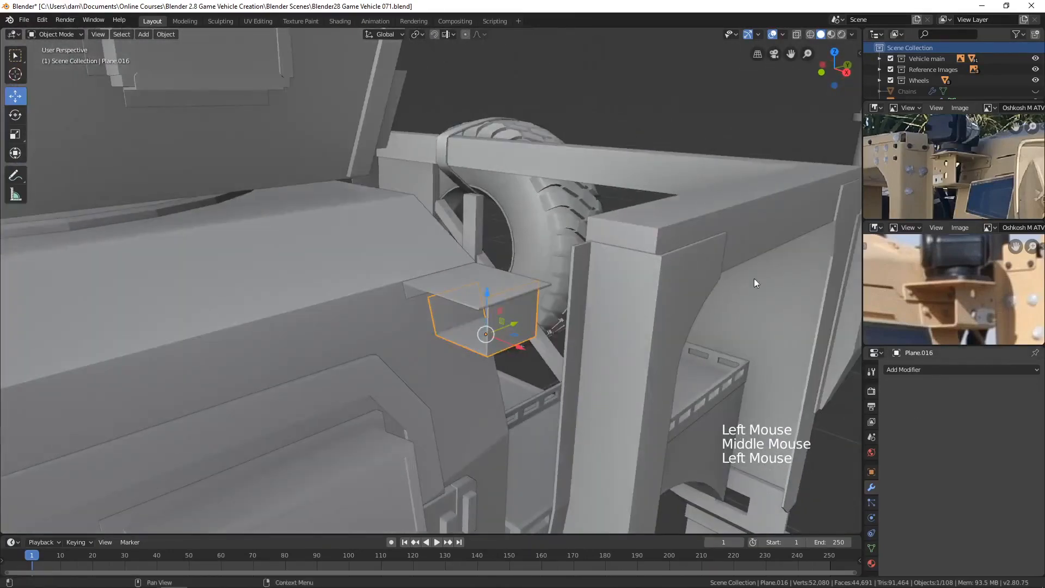
{"action": "left_click", "coordinate": [475, 280]}
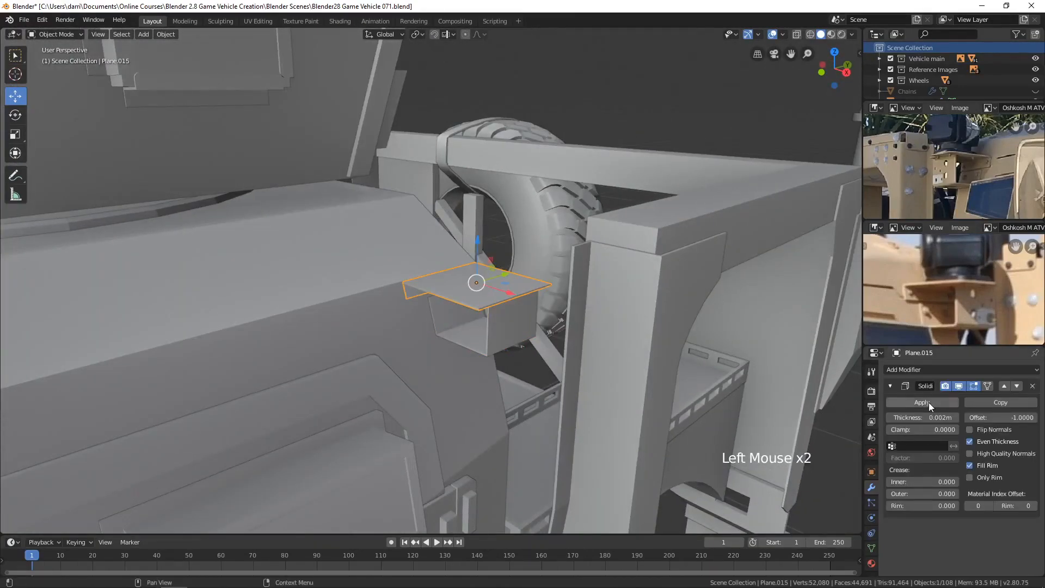
{"action": "left_click", "coordinate": [927, 402]}
{"action": "left_click", "coordinate": [520, 331], "text": "shift"}
{"action": "middle_click_drag", "start_coordinate": [521, 336], "coordinate": [557, 335]}
{"action": "key", "text": "ctrl+j"}
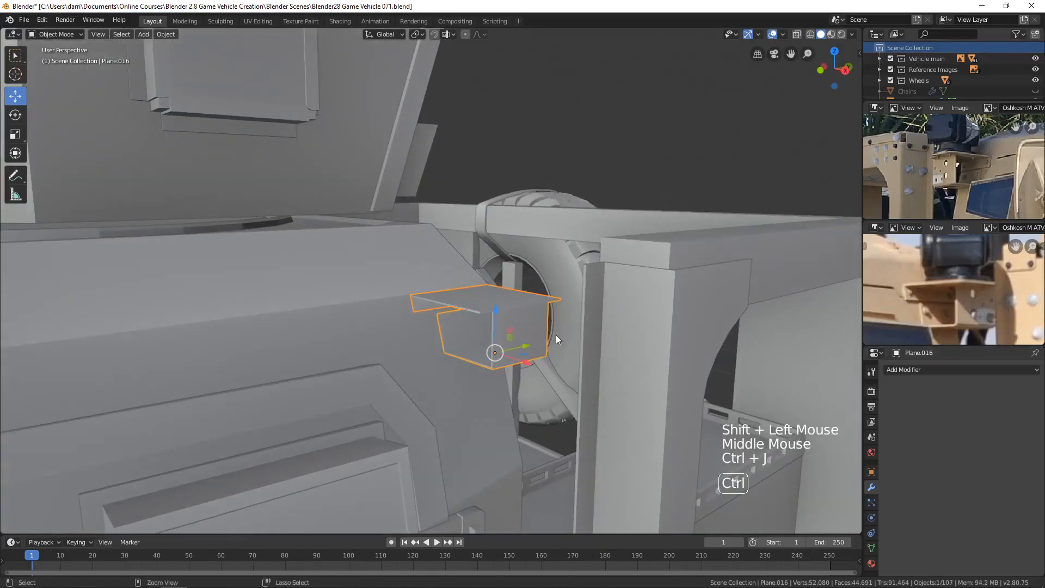
Step: Set the joined bracket's origin to the 3D cursor at the vehicle's centre
{"action": "scroll", "coordinate": [550, 385], "scroll_direction": "down", "scroll_amount": 10}
{"action": "middle_click_drag", "start_coordinate": [545, 386], "coordinate": [604, 319], "text": "shift"}
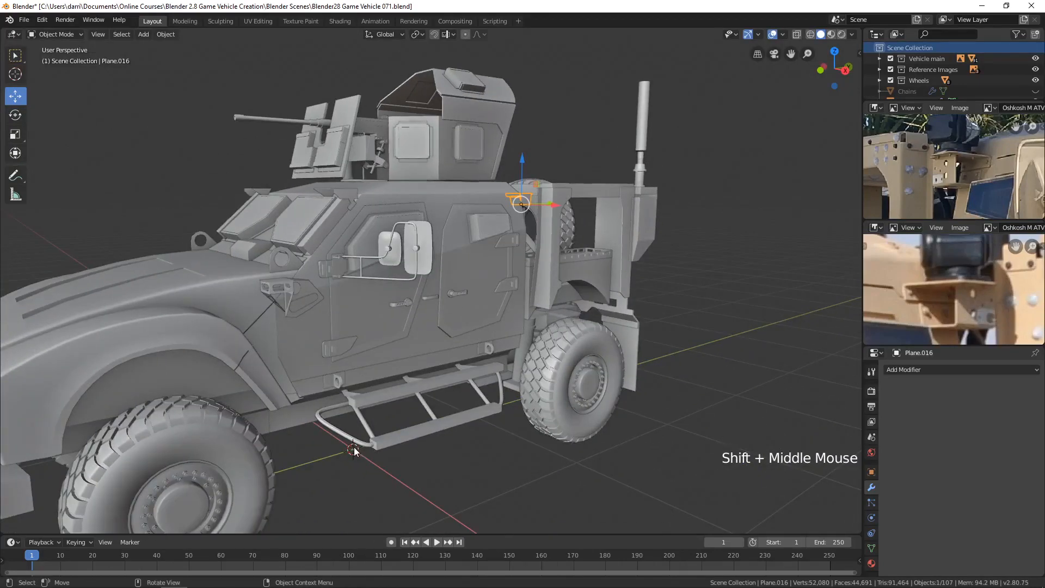
{"action": "middle_click_drag", "start_coordinate": [353, 450], "coordinate": [373, 149]}
{"action": "left_click", "coordinate": [166, 34]}
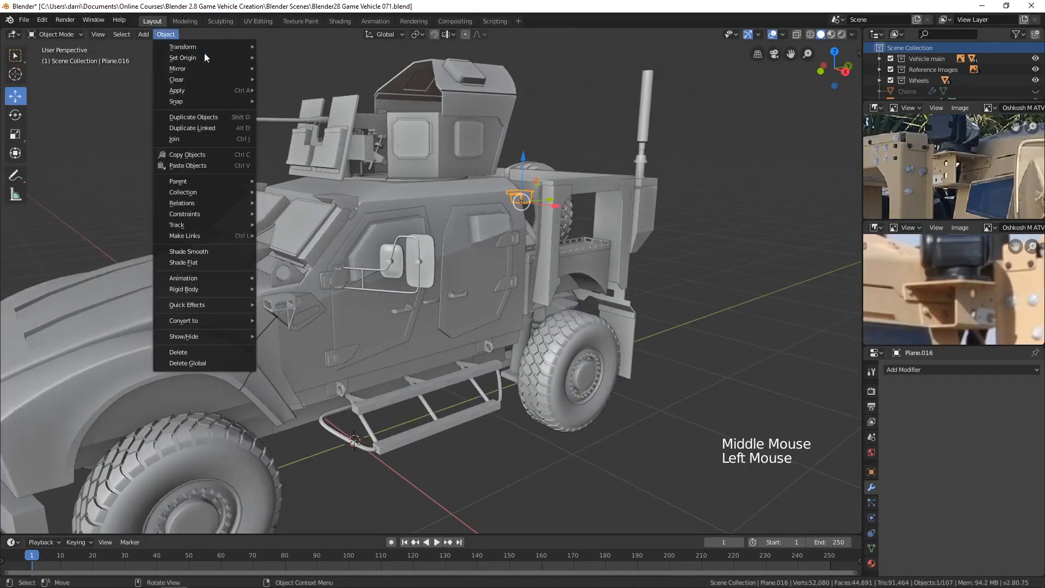
{"action": "mouse_move", "coordinate": [205, 61]}
{"action": "left_click", "coordinate": [303, 80]}
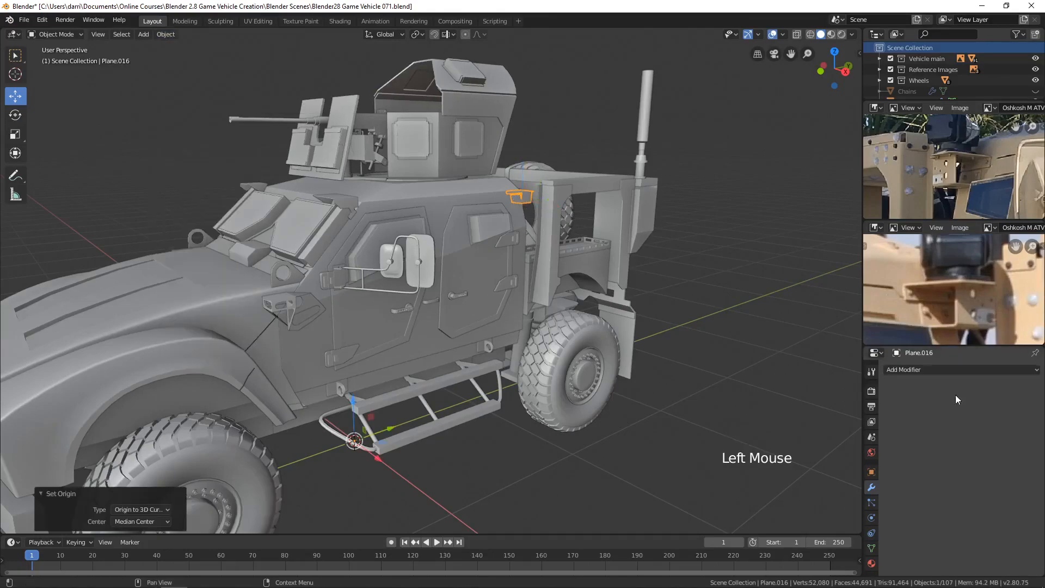
Step: Add a Mirror modifier on the X axis to the bracket for the vehicle's other side, and deselect everything
{"action": "left_click", "coordinate": [932, 370]}
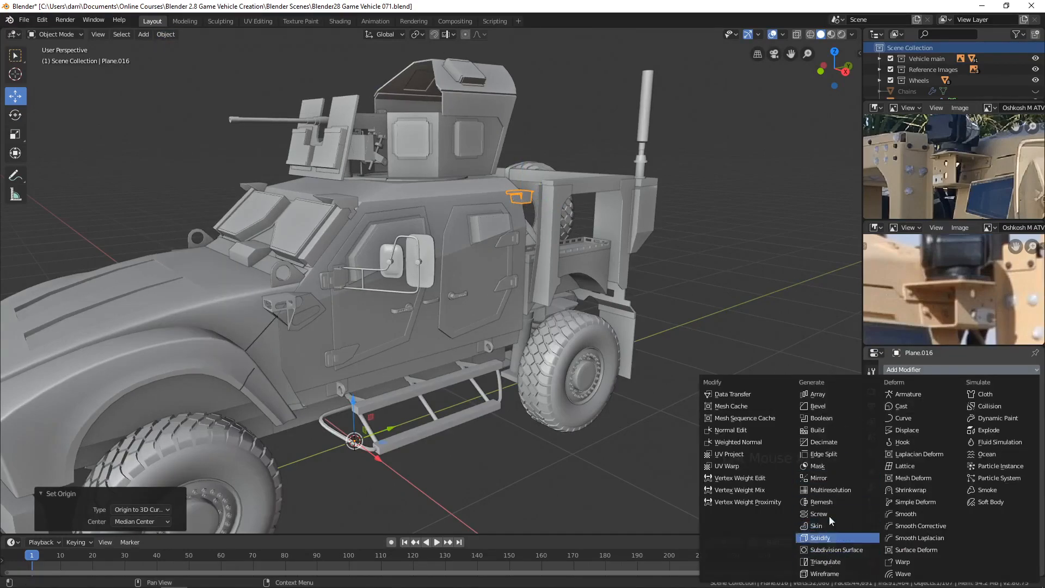
{"action": "left_click", "coordinate": [829, 479]}
{"action": "middle_click_drag", "start_coordinate": [414, 362], "coordinate": [547, 361]}
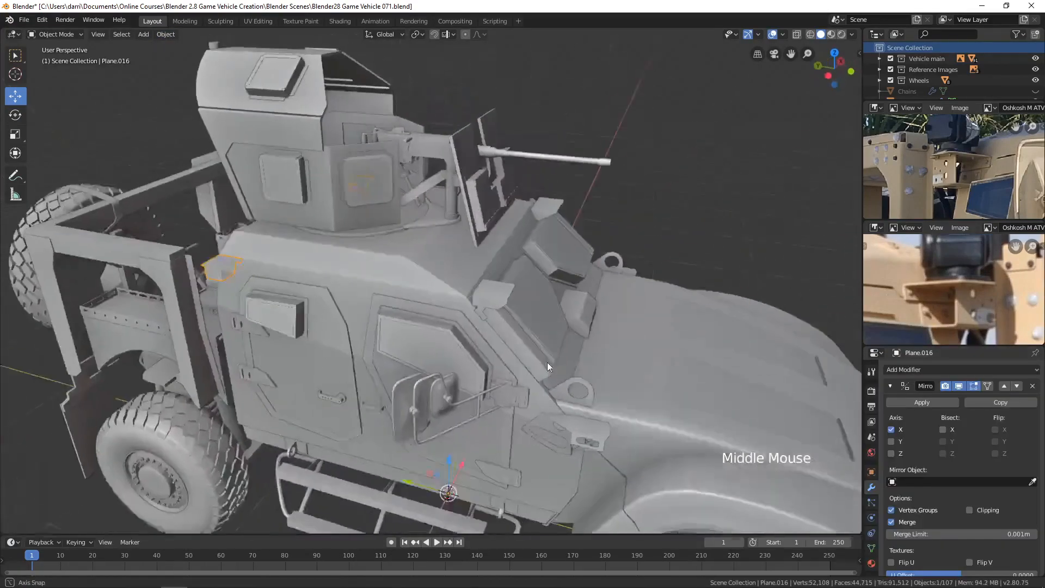
{"action": "scroll", "coordinate": [491, 365], "scroll_direction": "up", "scroll_amount": 1}
{"action": "key", "text": "alt+a"}
{"action": "scroll", "coordinate": [344, 365], "scroll_direction": "down", "scroll_amount": 3}
{"action": "middle_click_drag", "start_coordinate": [344, 365], "coordinate": [393, 365]}
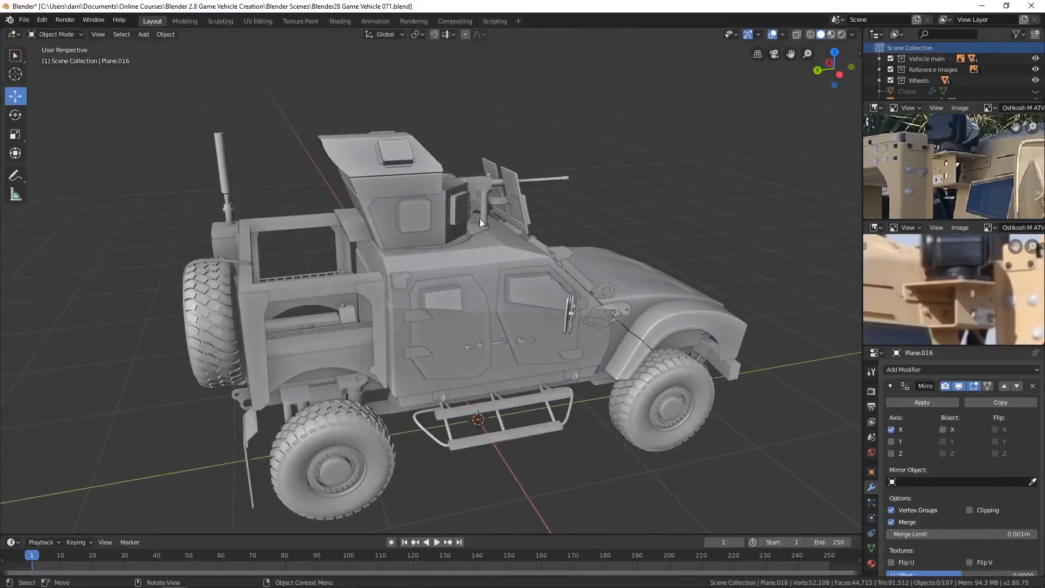
Step: Inspect the mirrored bracket on both sides of the vehicle and review the whole model from several angles
{"action": "middle_click_drag", "start_coordinate": [351, 437], "coordinate": [521, 410]}
{"action": "scroll", "coordinate": [445, 419], "scroll_direction": "up", "scroll_amount": 3}
{"action": "middle_click_drag", "start_coordinate": [445, 419], "coordinate": [524, 354]}
{"action": "scroll", "coordinate": [439, 430], "scroll_direction": "down", "scroll_amount": 1}
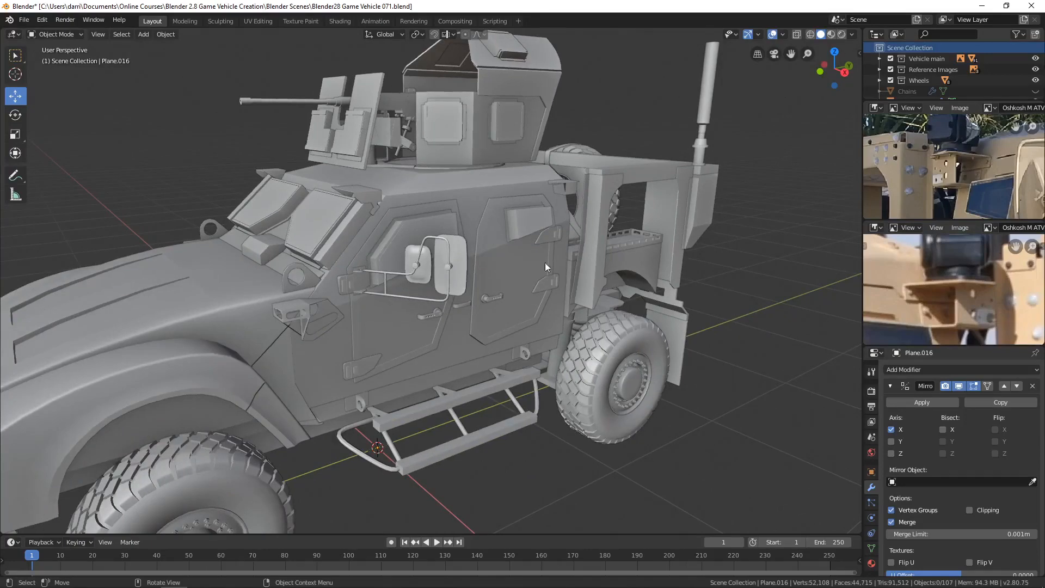
{"action": "left_click", "coordinate": [566, 195]}
{"action": "middle_click_drag", "start_coordinate": [487, 269], "coordinate": [467, 295]}
{"action": "scroll", "coordinate": [478, 297], "scroll_direction": "down", "scroll_amount": 2}
{"action": "key", "text": "alt+a"}
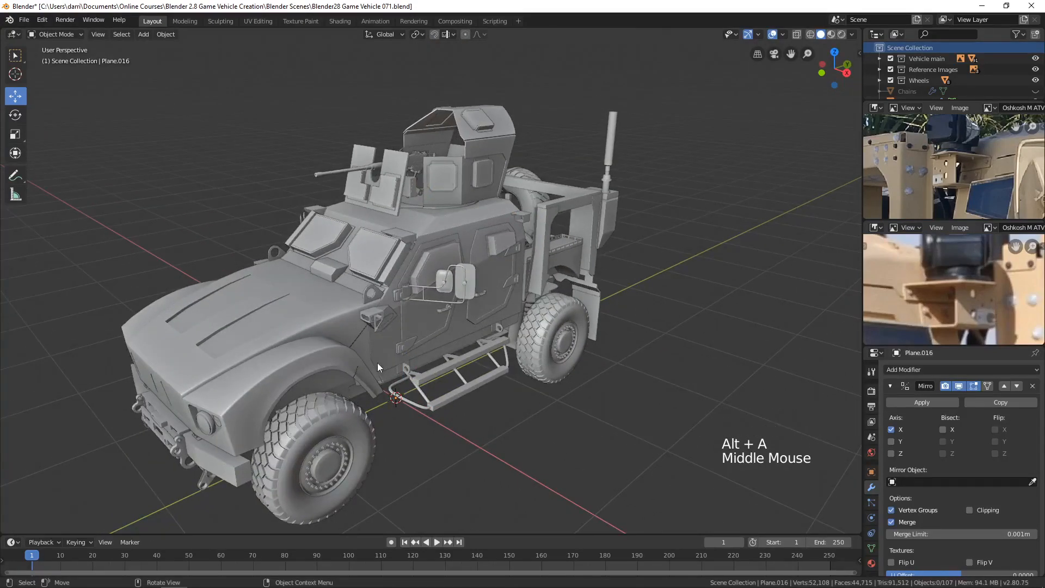
{"action": "left_click", "coordinate": [527, 216]}
{"action": "scroll", "coordinate": [557, 258], "scroll_direction": "up", "scroll_amount": 5}
{"action": "middle_click_drag", "start_coordinate": [642, 243], "coordinate": [393, 293], "text": "shift"}
{"action": "scroll", "coordinate": [407, 393], "scroll_direction": "up", "scroll_amount": 3}
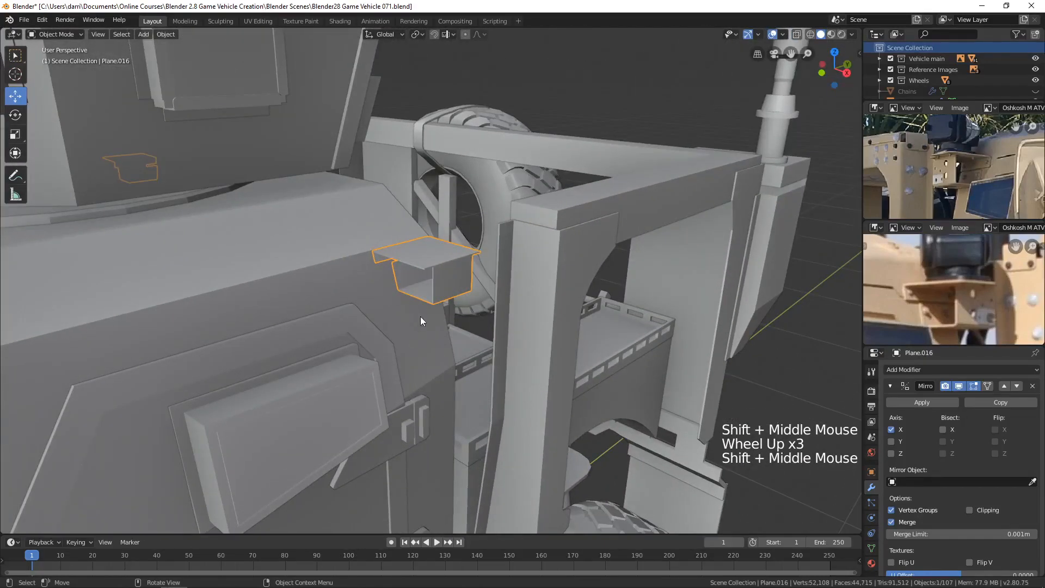
{"action": "scroll", "coordinate": [420, 316], "scroll_direction": "down", "scroll_amount": 6}
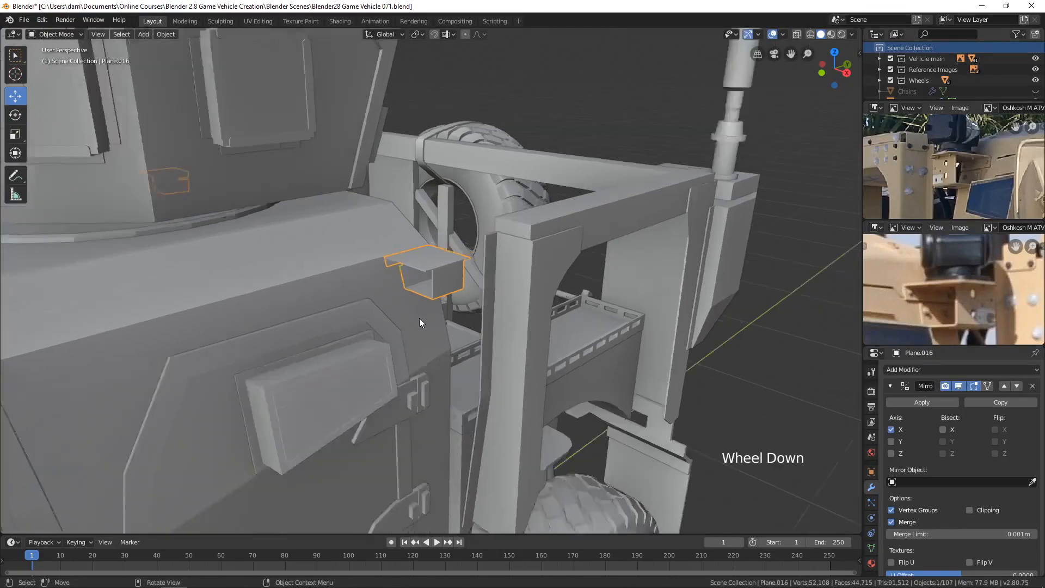
{"action": "middle_click_drag", "start_coordinate": [419, 318], "coordinate": [431, 292]}
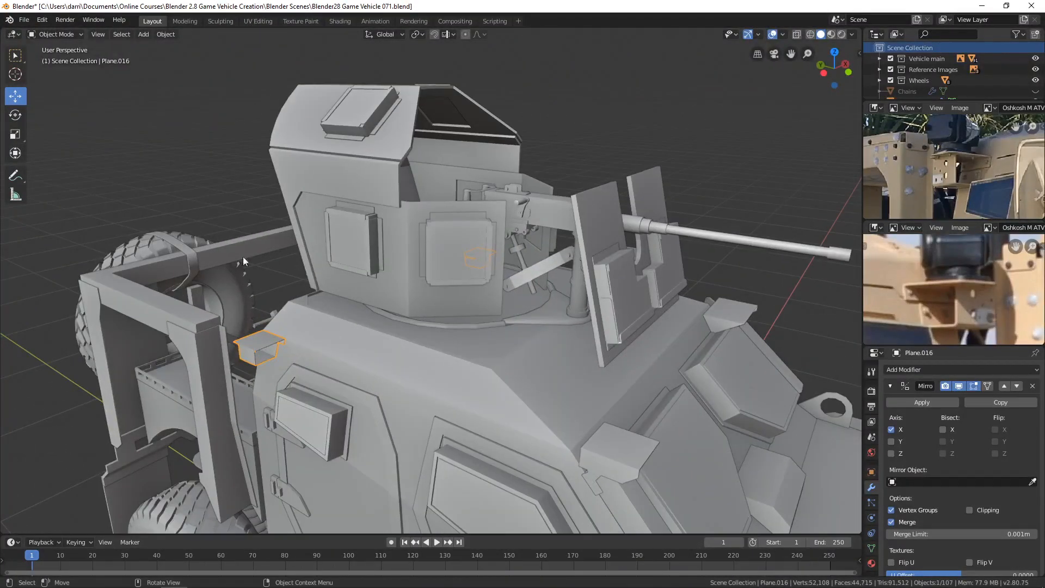
{"action": "scroll", "coordinate": [434, 318], "scroll_direction": "down", "scroll_amount": 4}
{"action": "mouse_move", "coordinate": [434, 318]}
{"action": "middle_mouse_down"}
{"action": "mouse_move", "coordinate": [610, 325]}
{"action": "mouse_move", "coordinate": [380, 280]}
{"action": "mouse_move", "coordinate": [436, 311]}
{"action": "middle_mouse_up"}
{"action": "scroll", "coordinate": [406, 289], "scroll_direction": "up", "scroll_amount": 4}
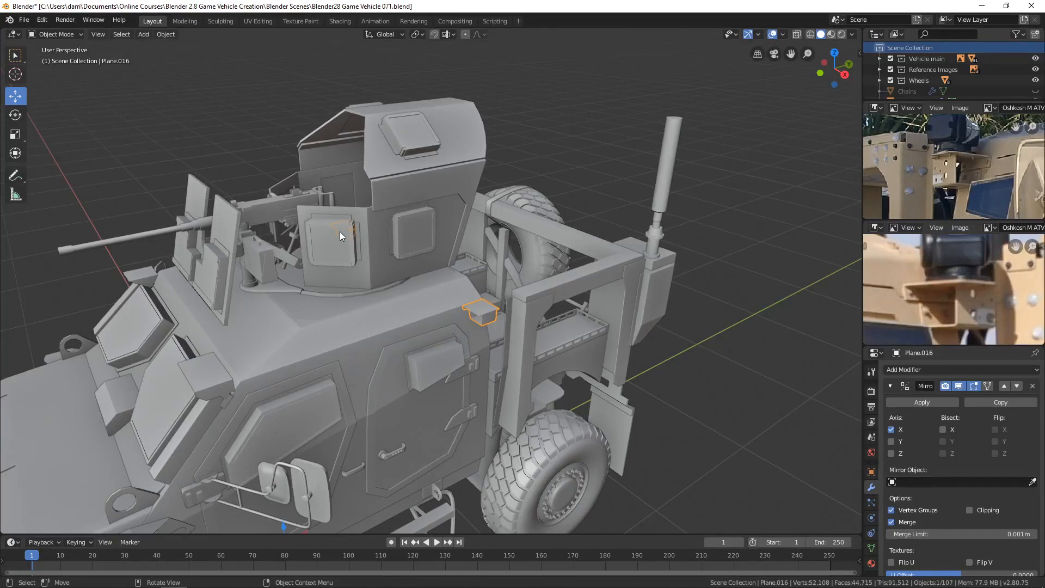
{"action": "key", "text": "alt+a"}
{"action": "middle_click_drag", "start_coordinate": [423, 311], "coordinate": [440, 299], "text": "shift"}
{"action": "scroll", "coordinate": [440, 299], "scroll_direction": "down", "scroll_amount": 3}
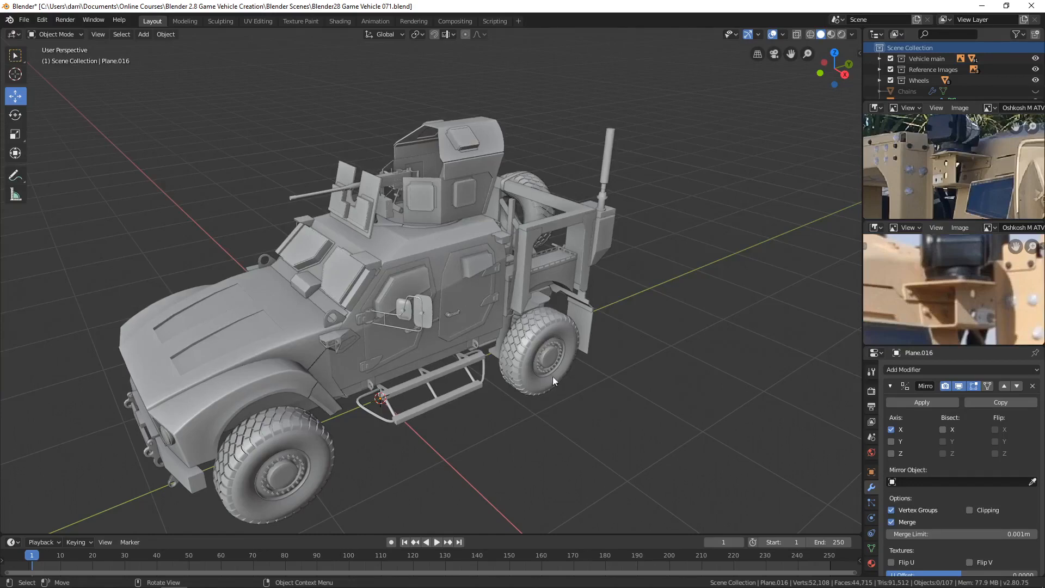
{"action": "middle_click_drag", "start_coordinate": [469, 430], "coordinate": [582, 381]}
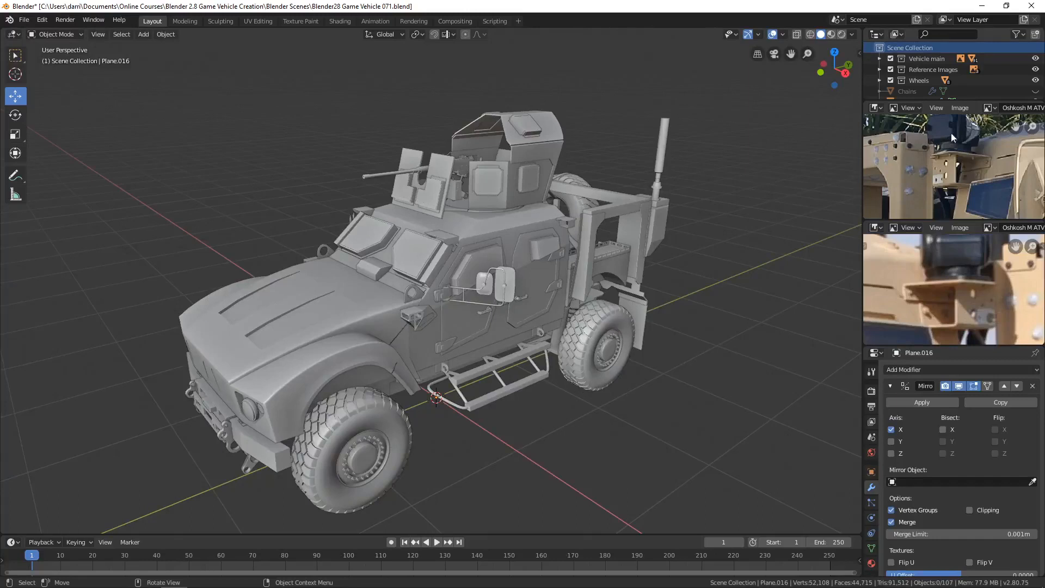
Step: Load Oshkosh M ATV 03.jpg into the upper reference viewer and frame the spotlight in the reference photos
{"action": "middle_click_drag", "start_coordinate": [968, 278], "coordinate": [960, 317], "text": "shift"}
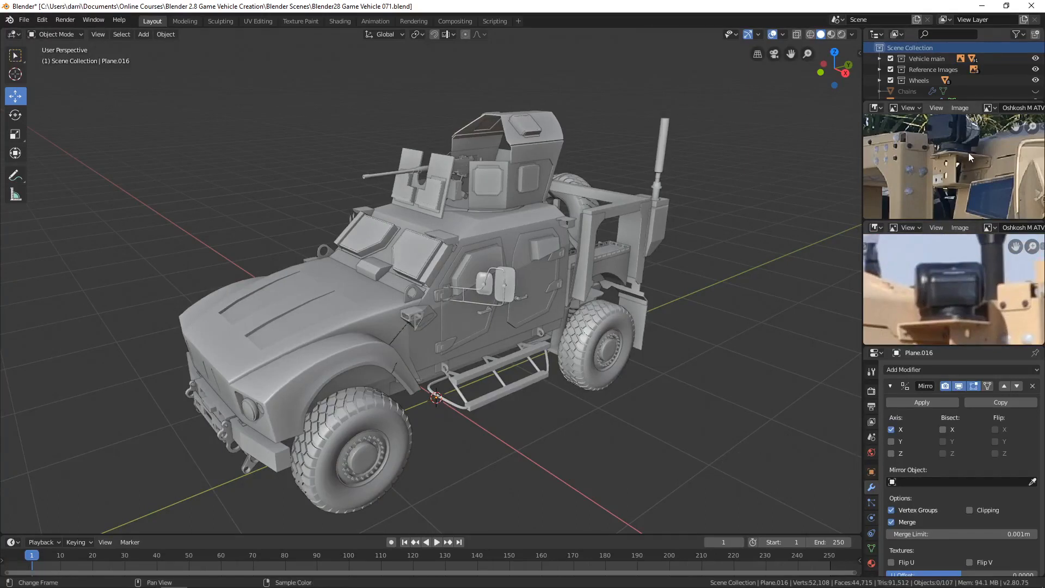
{"action": "middle_click_drag", "start_coordinate": [969, 153], "coordinate": [966, 160], "text": "shift"}
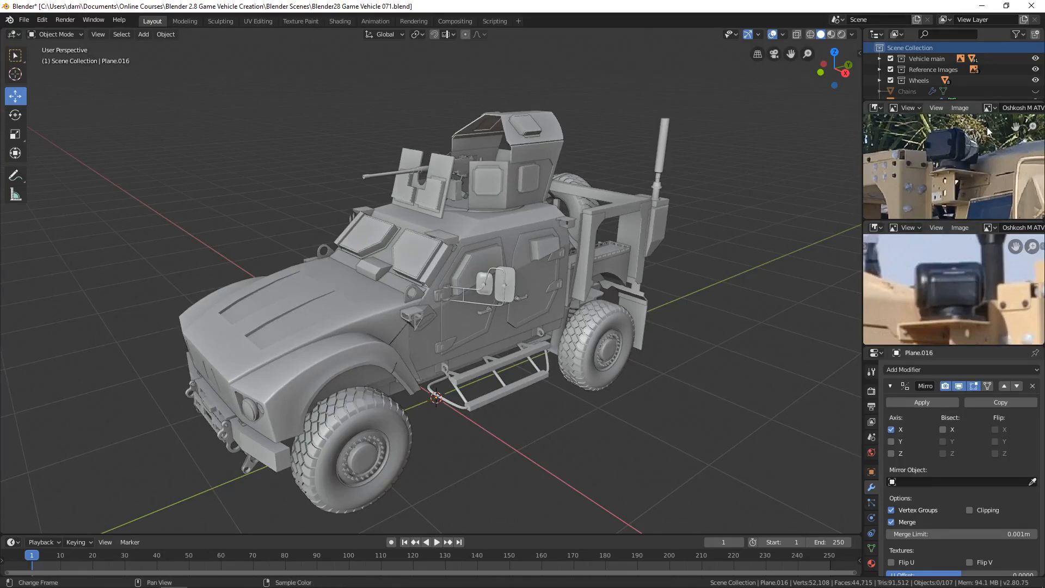
{"action": "left_click", "coordinate": [960, 107]}
{"action": "left_click", "coordinate": [906, 132]}
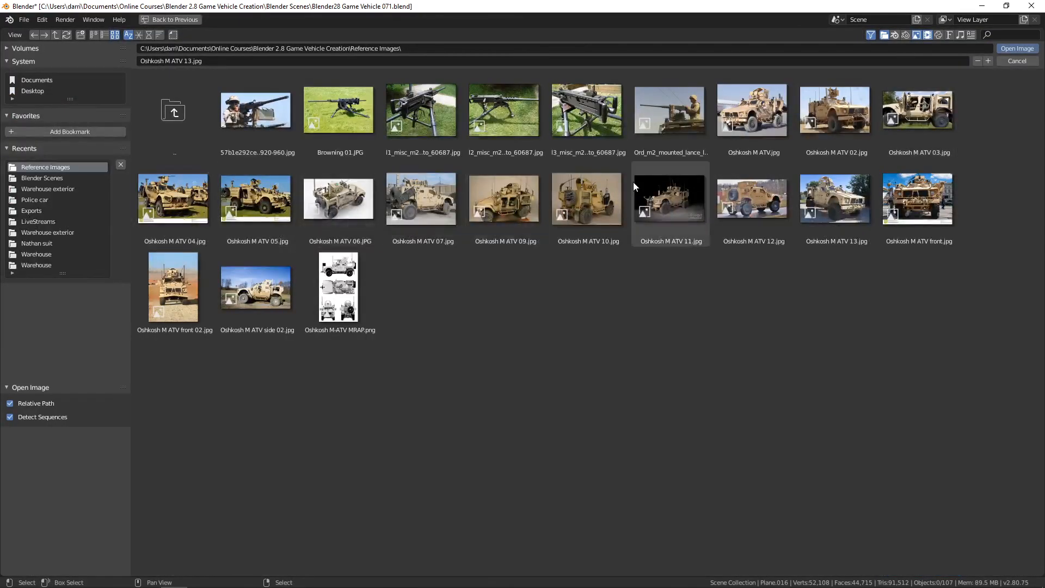
{"action": "left_click", "coordinate": [921, 115]}
{"action": "double_click", "coordinate": [920, 115]}
{"action": "scroll", "coordinate": [946, 175], "scroll_direction": "down", "scroll_amount": 4}
{"action": "middle_click_drag", "start_coordinate": [946, 175], "coordinate": [974, 185]}
{"action": "scroll", "coordinate": [945, 176], "scroll_direction": "up", "scroll_amount": 4}
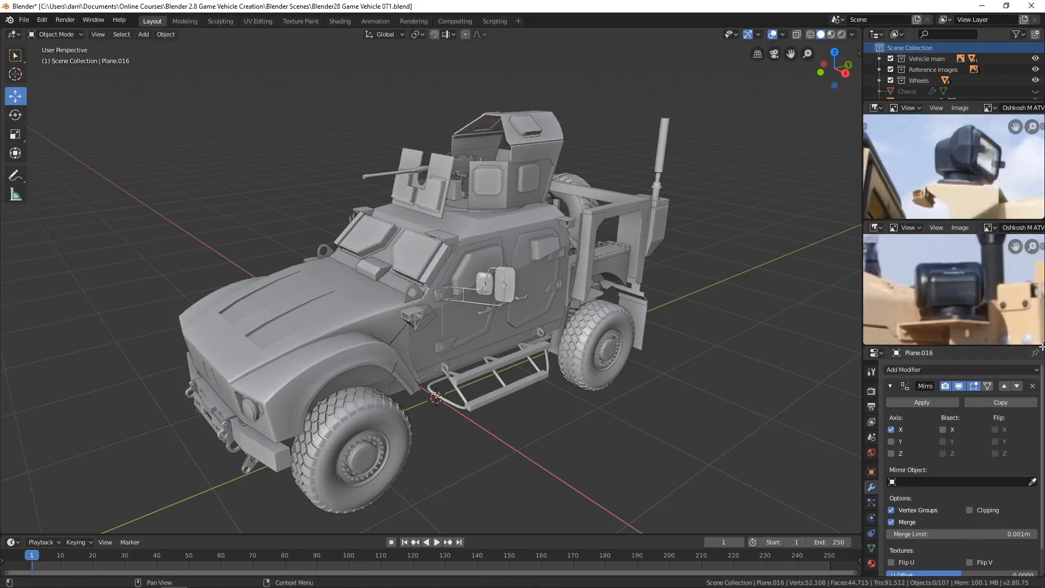
Step: Split the properties area and turn the new area into a third Image Editor for reference photos
{"action": "left_click_drag", "start_coordinate": [1042, 346], "coordinate": [1029, 456]}
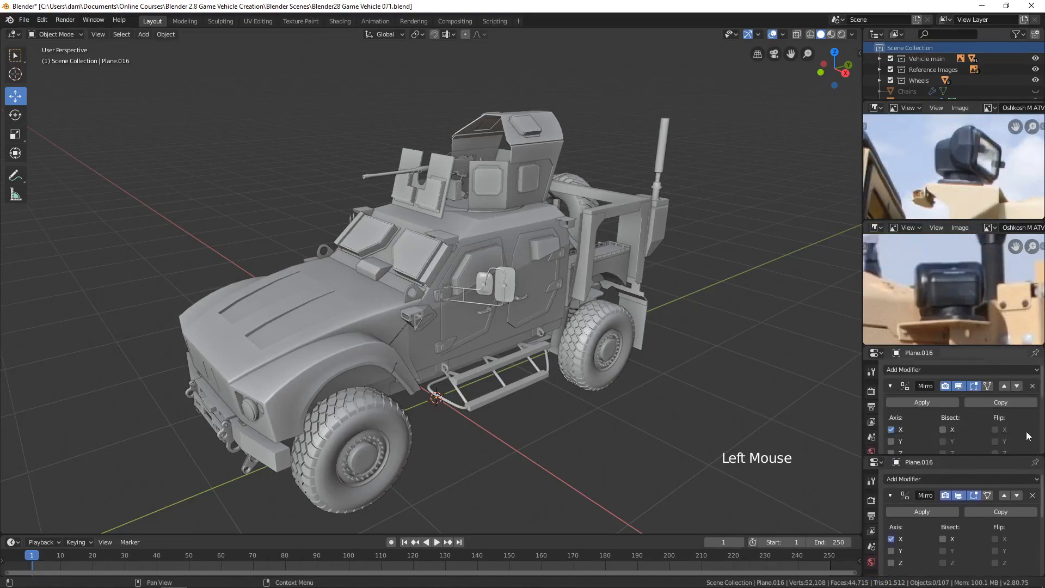
{"action": "left_click", "coordinate": [874, 354]}
{"action": "left_click", "coordinate": [566, 404]}
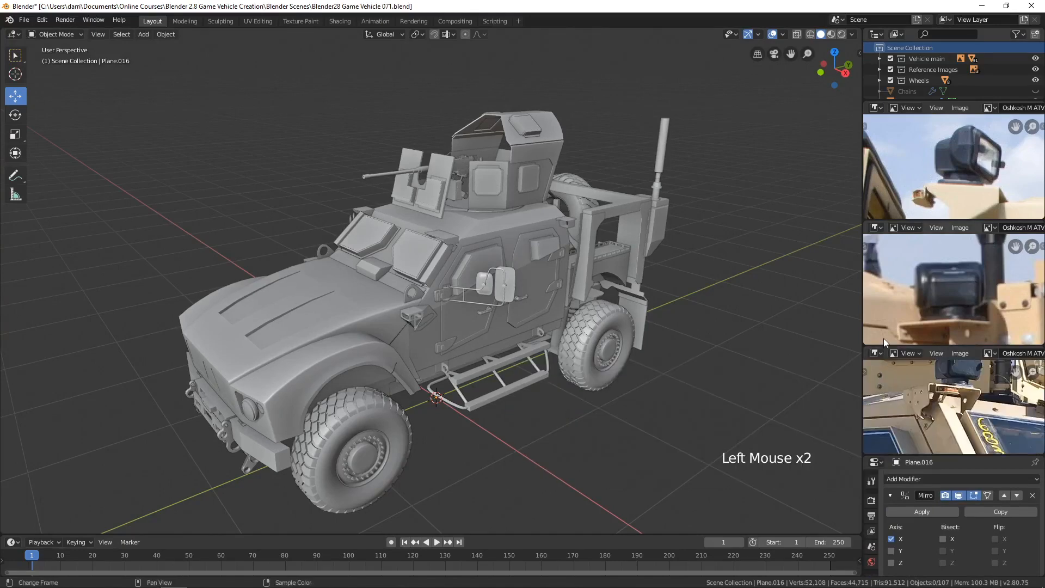
{"action": "middle_click_drag", "start_coordinate": [947, 397], "coordinate": [975, 407]}
{"action": "scroll", "coordinate": [975, 407], "scroll_direction": "up", "scroll_amount": 2}
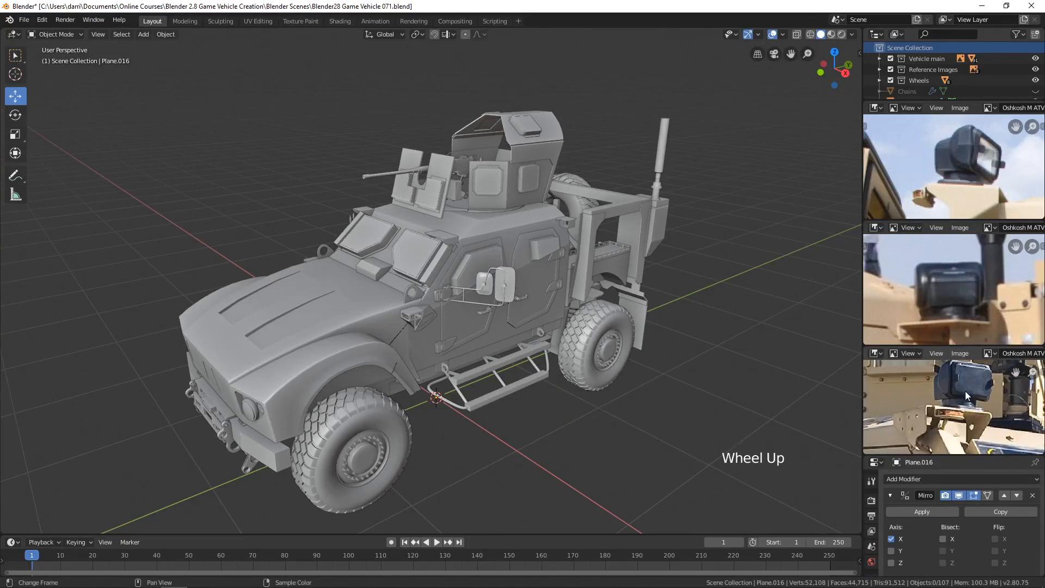
Step: Load Oshkosh M ATV 07.jpg into the third reference viewer and frame the spotlight's front
{"action": "left_click", "coordinate": [959, 353]}
{"action": "left_click", "coordinate": [913, 379]}
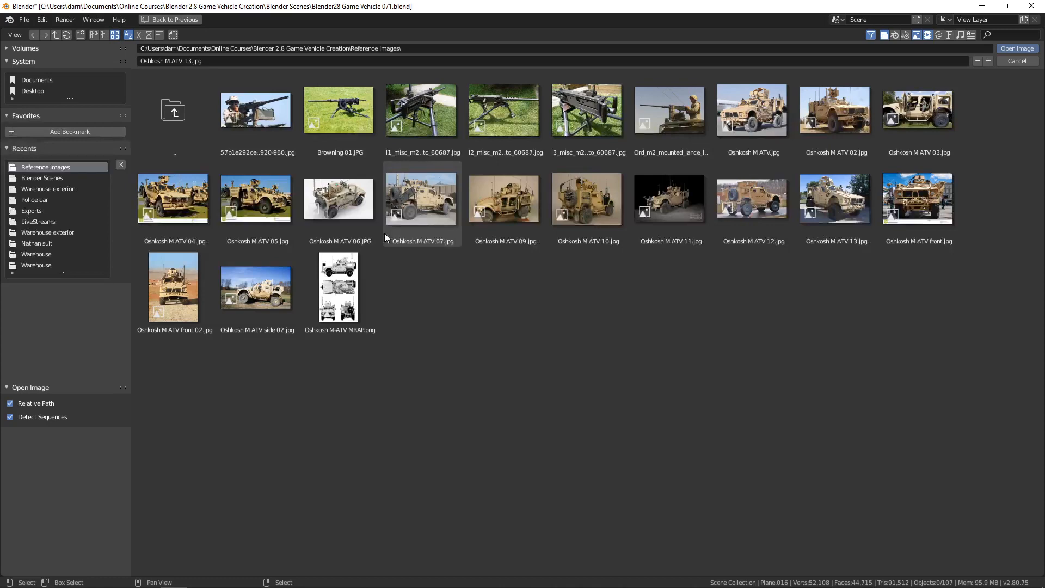
{"action": "double_click", "coordinate": [421, 199]}
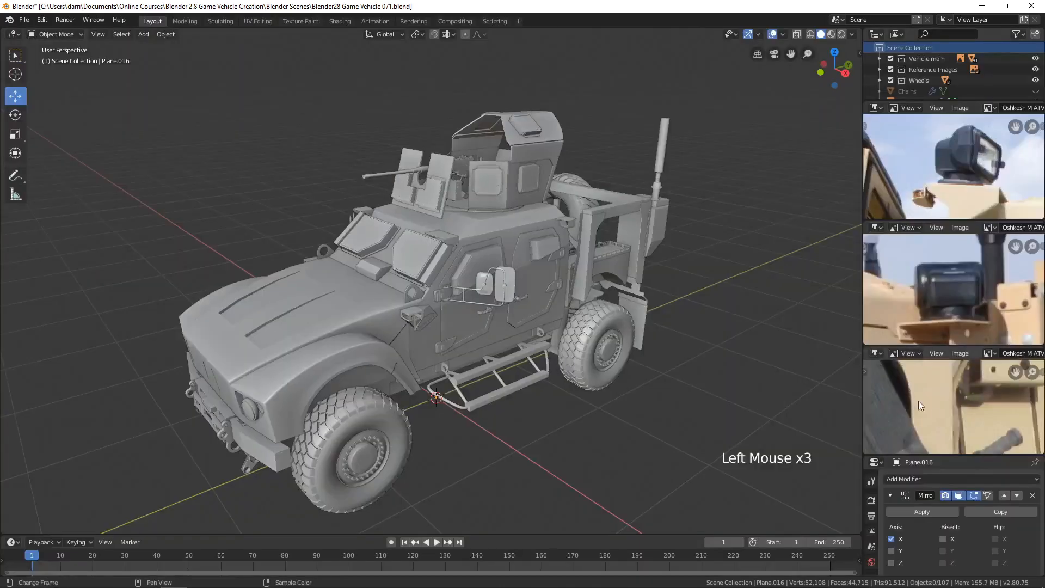
{"action": "scroll", "coordinate": [926, 404], "scroll_direction": "down", "scroll_amount": 4}
{"action": "mouse_move", "coordinate": [944, 402]}
{"action": "middle_mouse_down"}
{"action": "mouse_move", "coordinate": [953, 412]}
{"action": "mouse_move", "coordinate": [939, 406]}
{"action": "mouse_move", "coordinate": [943, 397]}
{"action": "middle_mouse_up"}
{"action": "scroll", "coordinate": [938, 405], "scroll_direction": "up", "scroll_amount": 1}
{"action": "scroll", "coordinate": [937, 402], "scroll_direction": "up", "scroll_amount": 1}
{"action": "scroll", "coordinate": [943, 406], "scroll_direction": "up", "scroll_amount": 1}
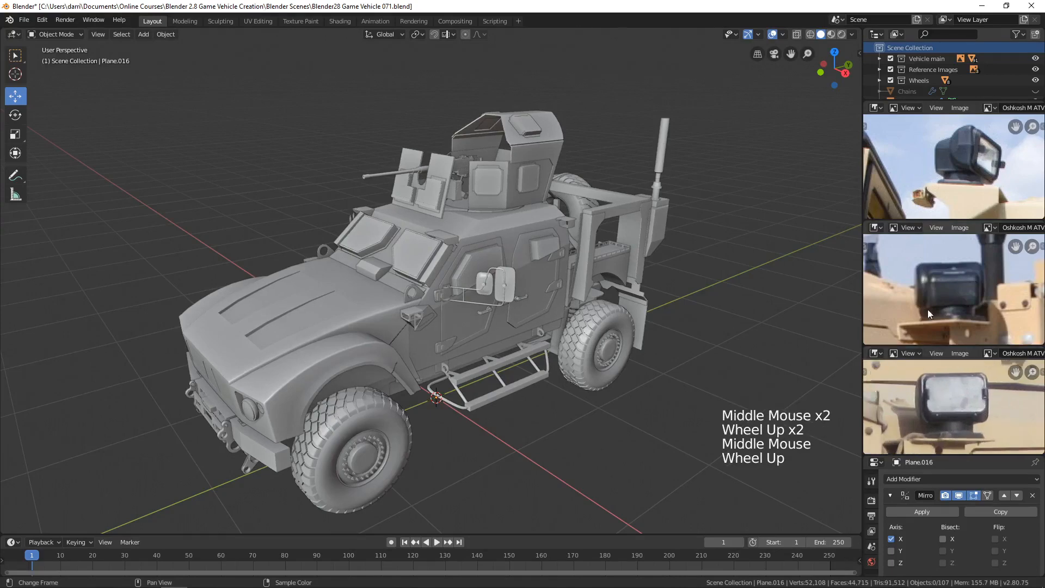
Step: Resize the three reference viewers so each shows the spotlight while leaving more room for the modifier settings
{"action": "middle_click_drag", "start_coordinate": [960, 292], "coordinate": [963, 283]}
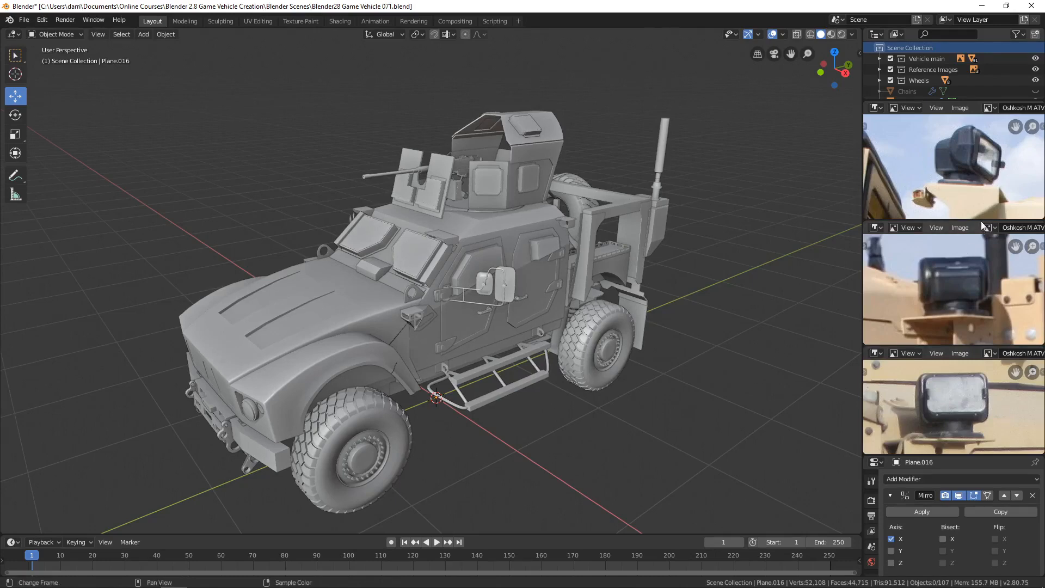
{"action": "left_click_drag", "start_coordinate": [980, 223], "coordinate": [980, 195]}
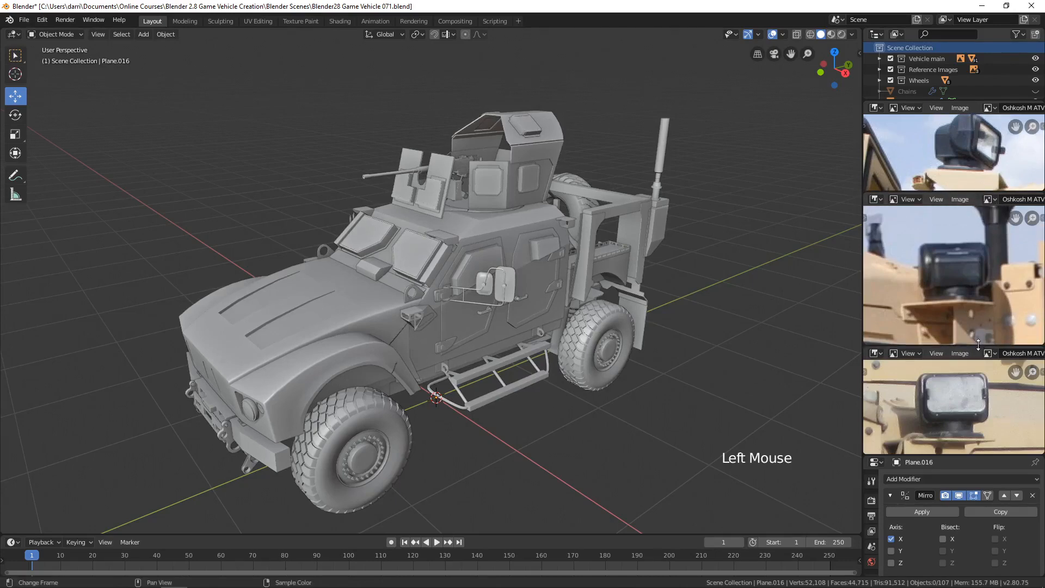
{"action": "left_click_drag", "start_coordinate": [979, 344], "coordinate": [980, 304]}
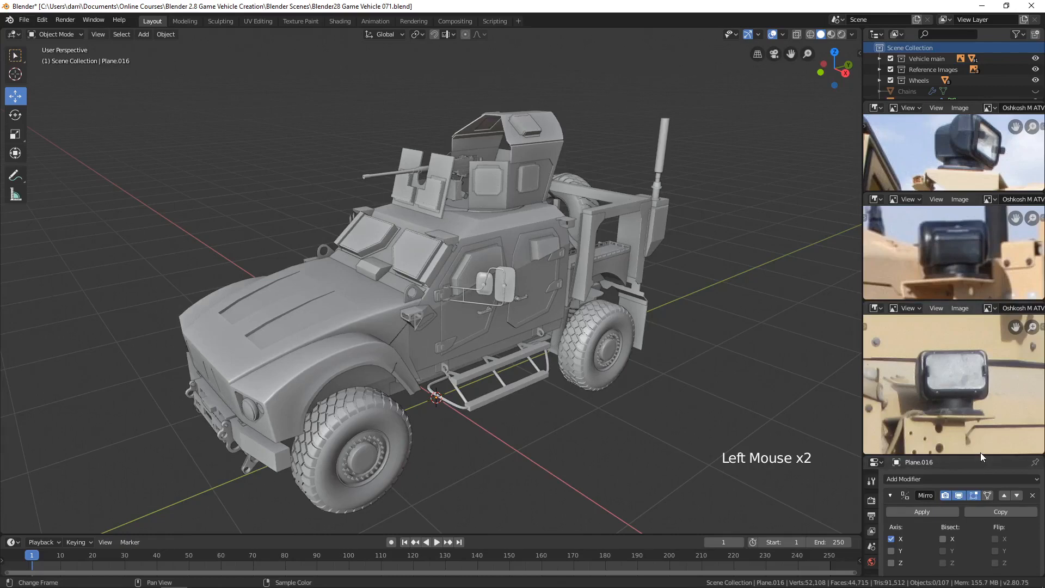
{"action": "left_click_drag", "start_coordinate": [982, 456], "coordinate": [987, 403]}
{"action": "middle_click_drag", "start_coordinate": [662, 285], "coordinate": [591, 253], "text": "shift"}
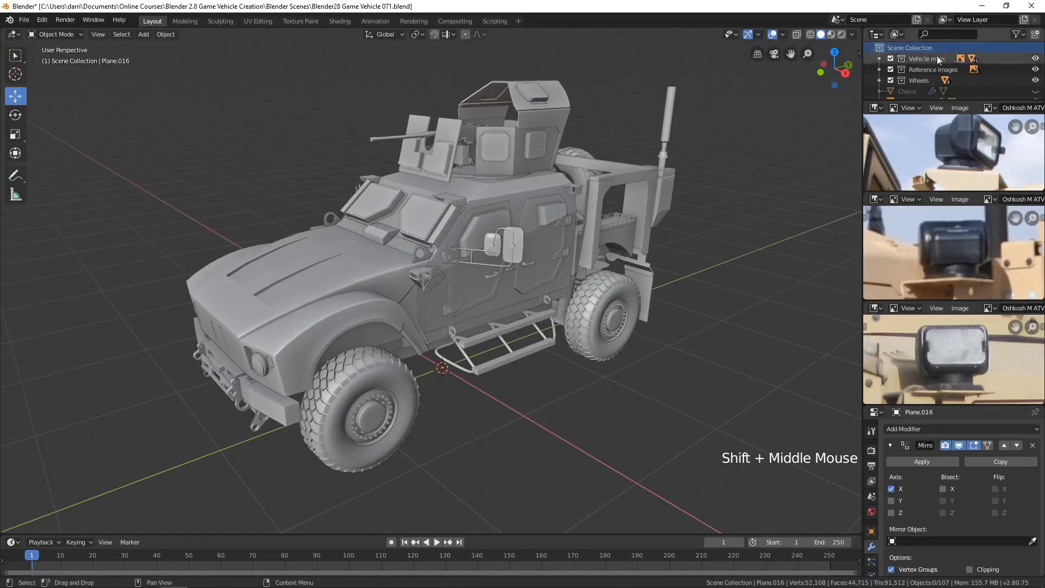
Step: Hide the Vehicle main, Reference Images and Wheels collections
{"action": "left_click", "coordinate": [1036, 58]}
{"action": "left_click", "coordinate": [1036, 69]}
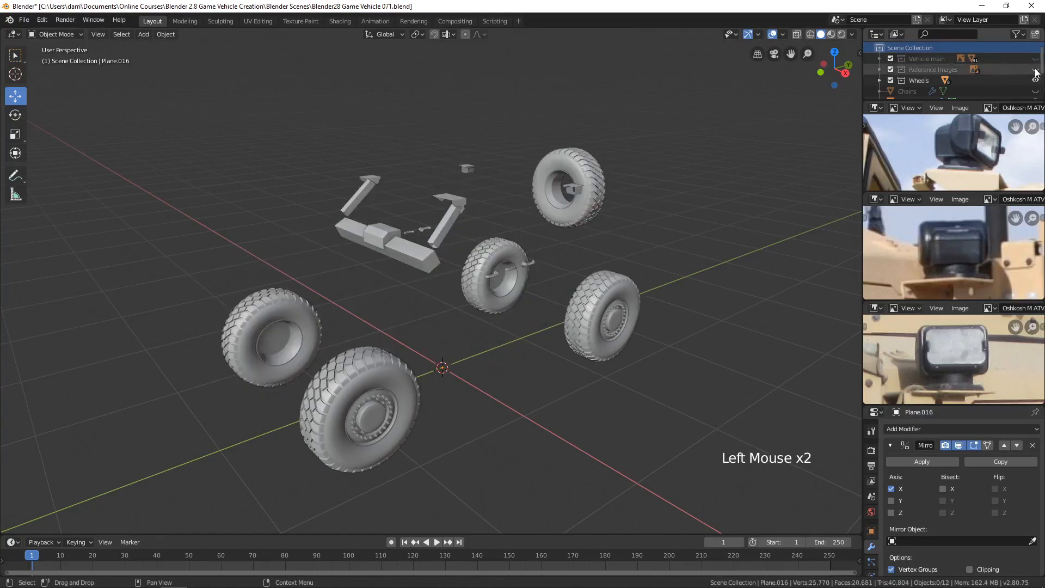
{"action": "left_click", "coordinate": [1035, 80]}
{"action": "middle_click_drag", "start_coordinate": [590, 272], "coordinate": [616, 276]}
Step: Move all remaining visible objects into the Vehicle main collection
{"action": "key", "text": "a"}
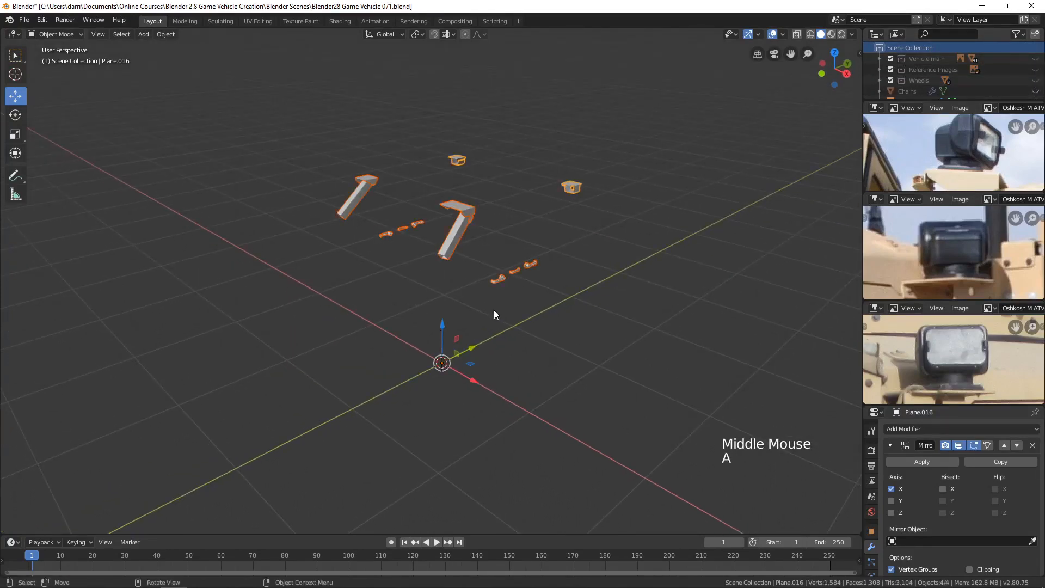
{"action": "key", "text": "m"}
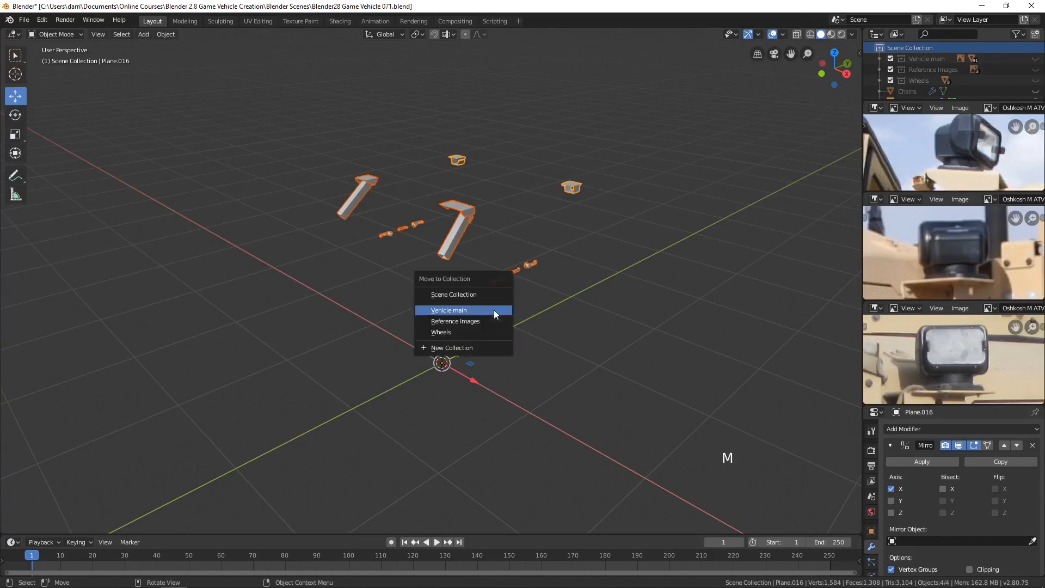
{"action": "left_click", "coordinate": [469, 312]}
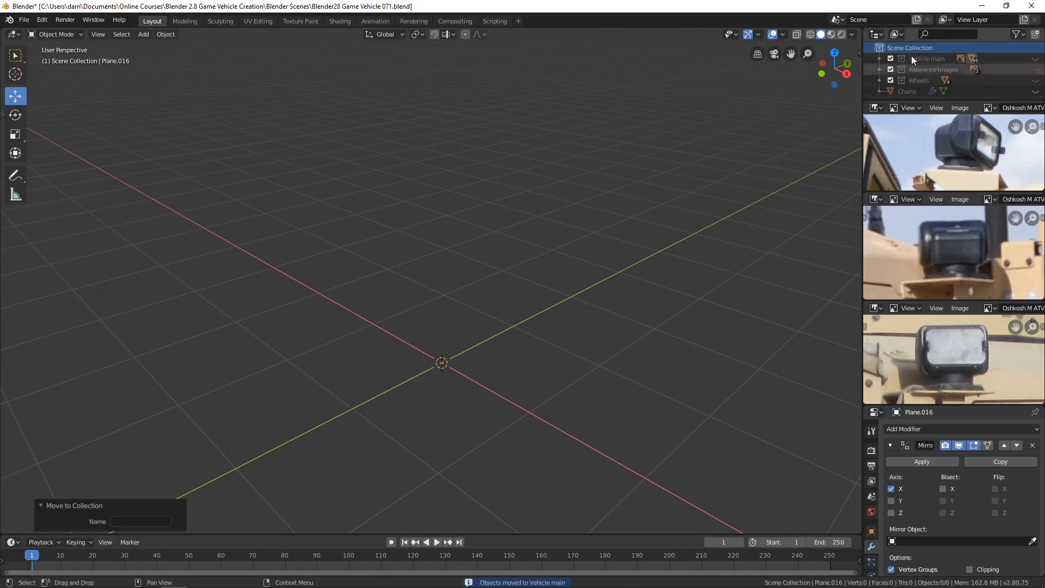
Step: Add a cylinder with 12 vertices, 0.1 m radius and 0.2 m depth at the world origin in the Scene Collection
{"action": "left_click", "coordinate": [923, 47]}
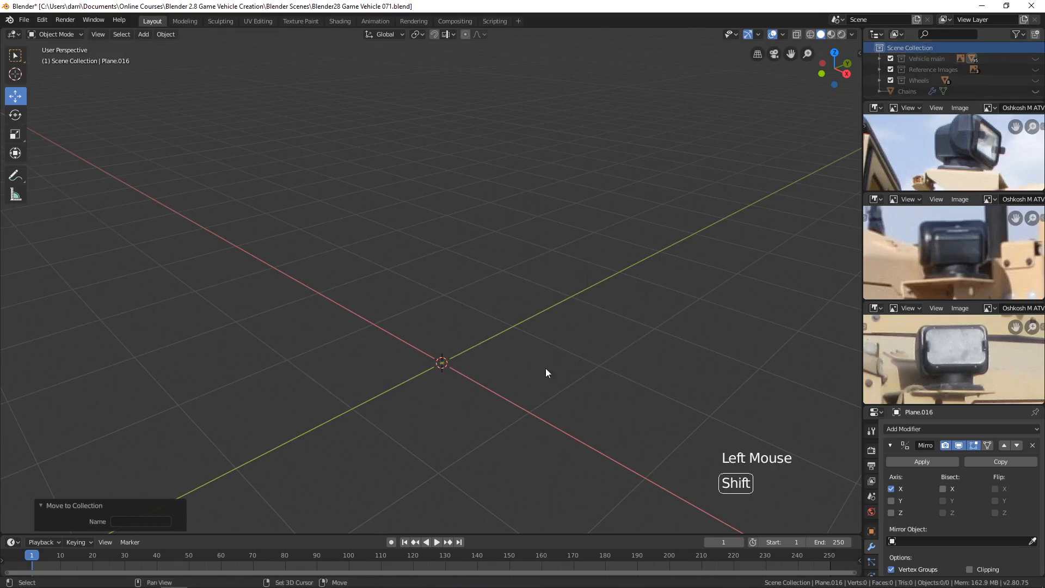
{"action": "scroll", "coordinate": [551, 311], "scroll_direction": "up", "scroll_amount": 3}
{"action": "middle_click_drag", "start_coordinate": [546, 368], "coordinate": [525, 318], "text": "shift"}
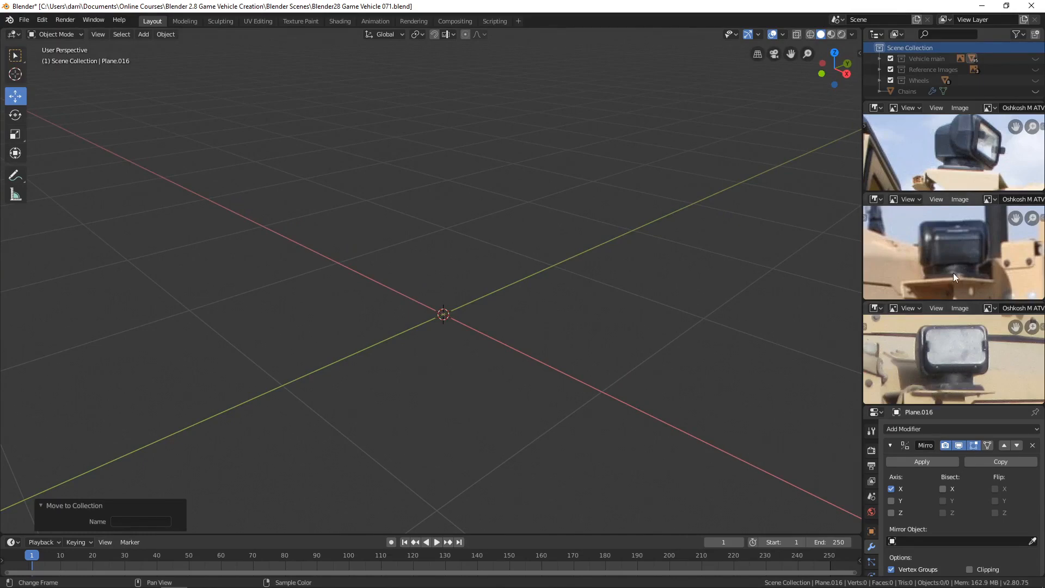
{"action": "key", "text": "shift+a"}
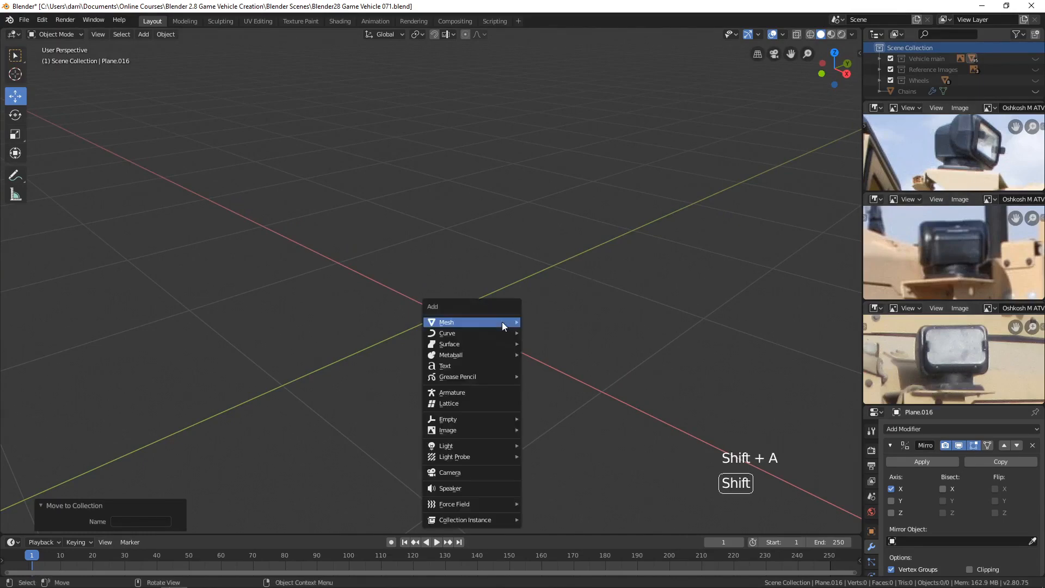
{"action": "mouse_move", "coordinate": [502, 323]}
{"action": "left_click", "coordinate": [566, 375]}
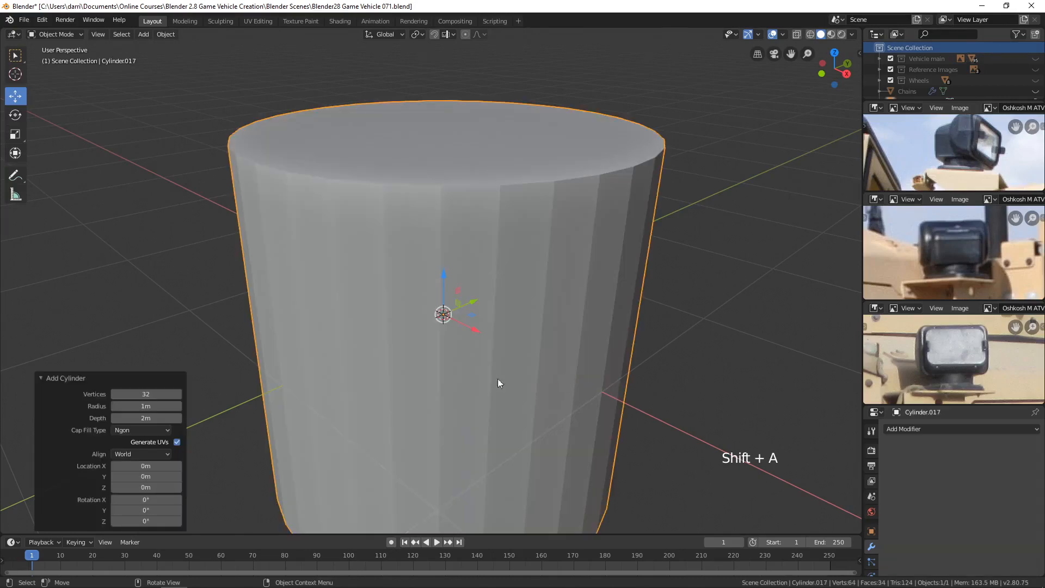
{"action": "left_click", "coordinate": [146, 394]}
{"action": "type", "text": "12"}
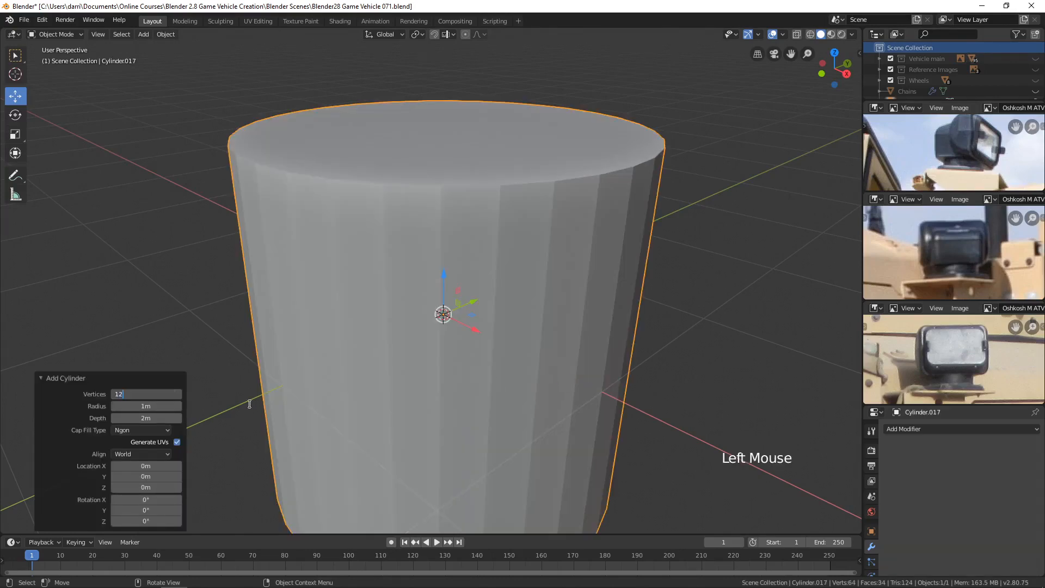
{"action": "key", "text": "Tab"}
{"action": "type", "text": ".1"}
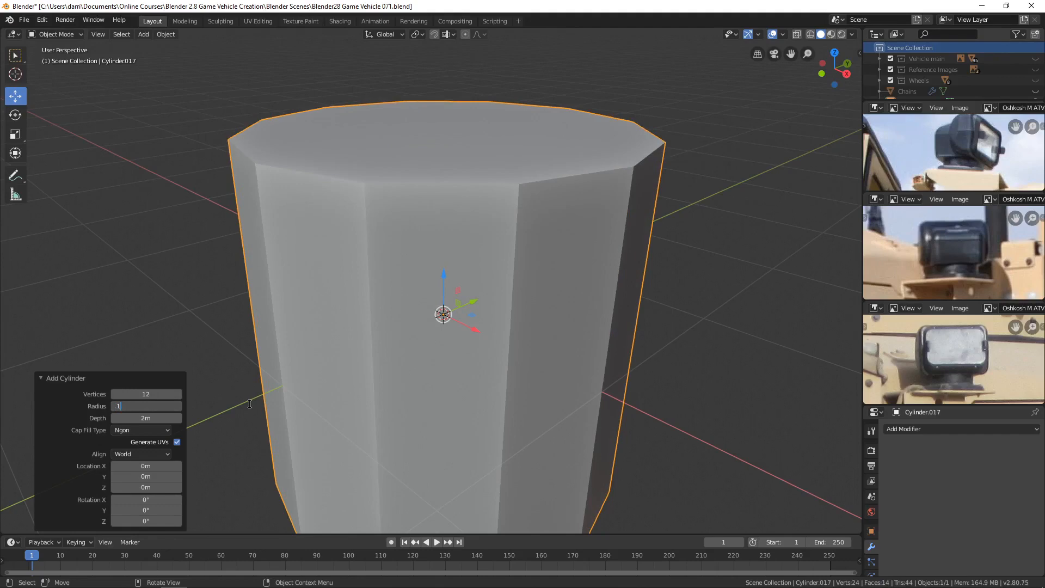
{"action": "key", "text": "Tab"}
{"action": "type", "text": ".2"}
{"action": "key", "text": "Return"}
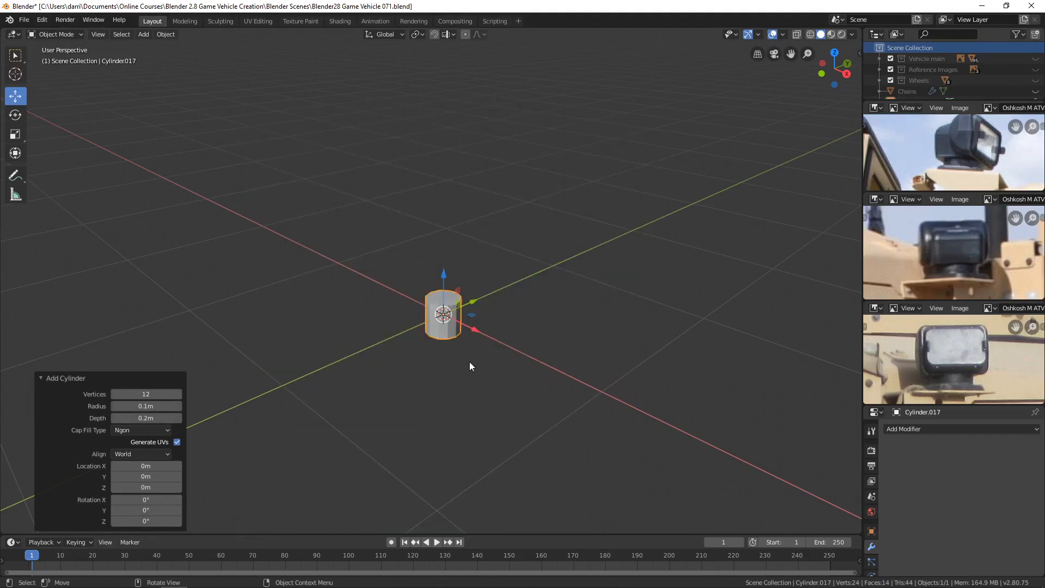
{"action": "scroll", "coordinate": [469, 361], "scroll_direction": "up", "scroll_amount": 5}
{"action": "middle_click_drag", "start_coordinate": [476, 368], "coordinate": [479, 304], "text": "shift"}
{"action": "scroll", "coordinate": [484, 367], "scroll_direction": "up", "scroll_amount": 5}
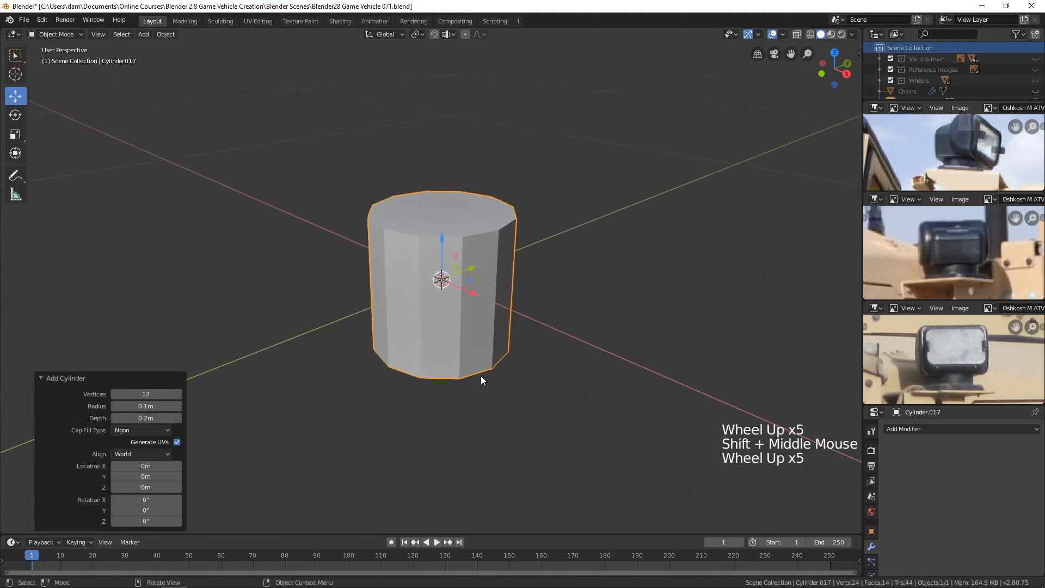
{"action": "middle_click_drag", "start_coordinate": [481, 375], "coordinate": [474, 322]}
{"action": "key", "text": "KP_Decimal"}
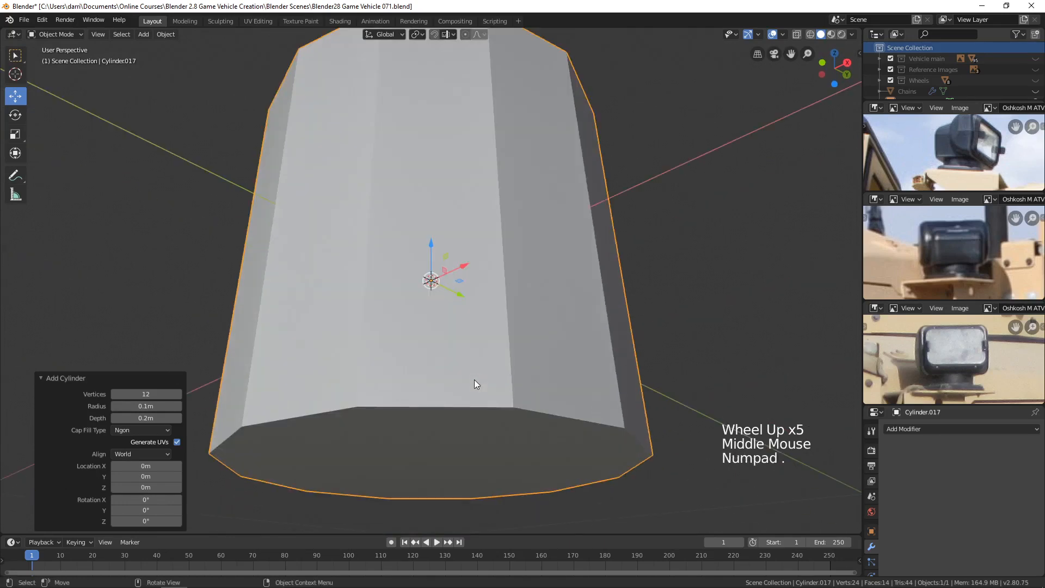
Step: Delete the bottom cap face of the cylinder
{"action": "scroll", "coordinate": [475, 381], "scroll_direction": "down", "scroll_amount": 5}
{"action": "key", "text": "Tab"}
{"action": "key", "text": "3"}
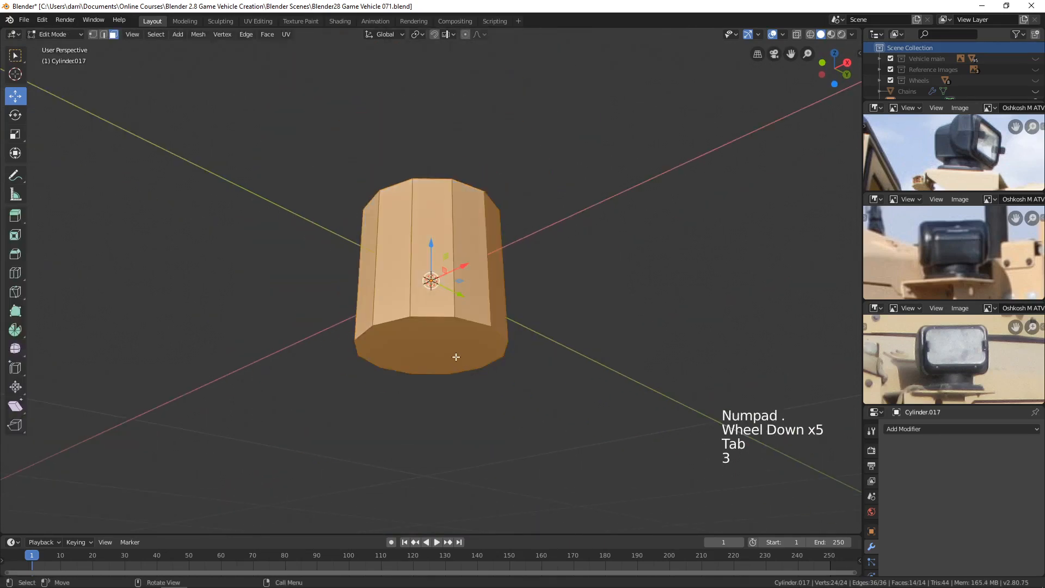
{"action": "left_click", "coordinate": [457, 357]}
{"action": "key", "text": "x"}
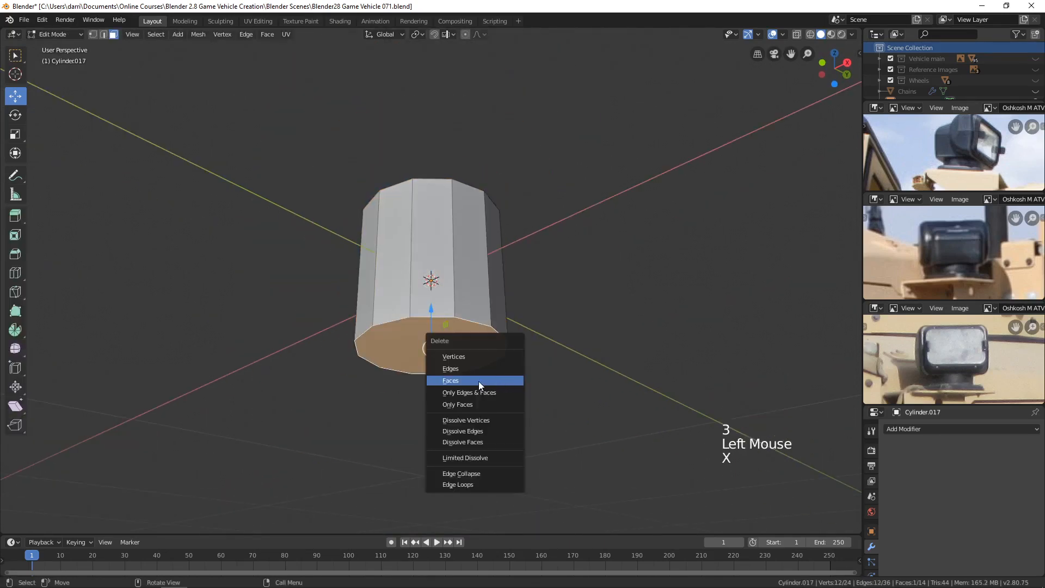
{"action": "left_click", "coordinate": [478, 381]}
{"action": "key", "text": "Tab"}
Step: Flatten the cylinder into a thin disc by scaling it along Z to about 0.183
{"action": "middle_click_drag", "start_coordinate": [495, 385], "coordinate": [563, 417]}
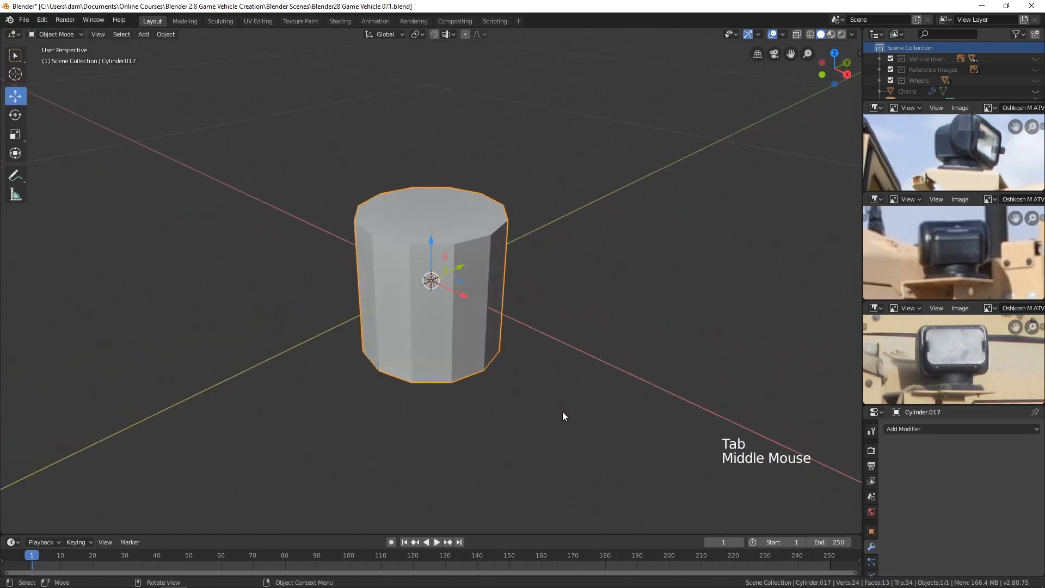
{"action": "key", "text": "s"}
{"action": "key", "text": "z"}
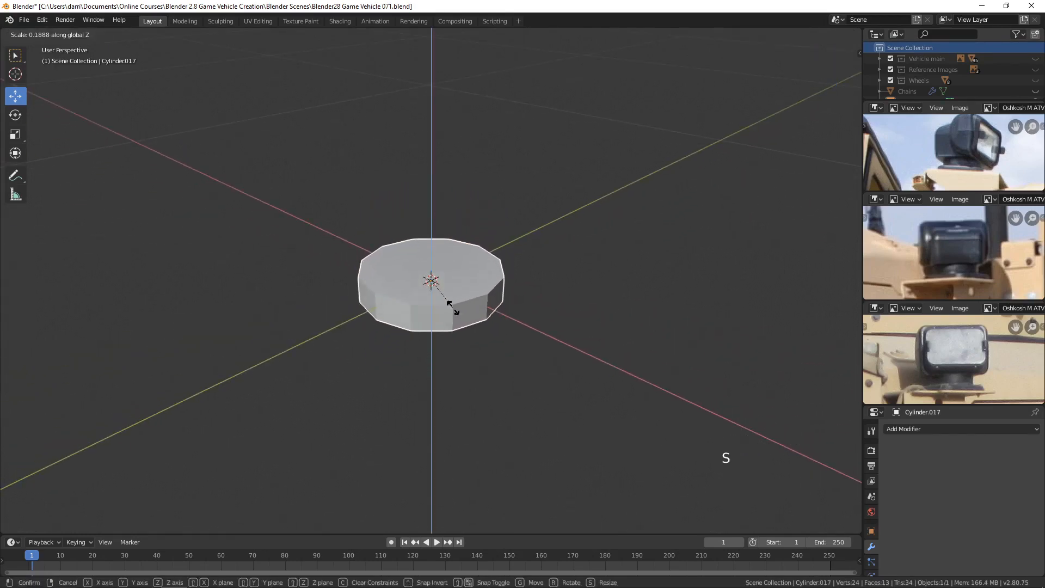
{"action": "left_click", "coordinate": [457, 305]}
Step: Raise the disc so its underside rests on the ground line, thinning it slightly more along Z
{"action": "key", "text": "KP_3"}
{"action": "scroll", "coordinate": [460, 300], "scroll_direction": "up", "scroll_amount": 4}
{"action": "middle_click_drag", "start_coordinate": [789, 347], "coordinate": [787, 368], "text": "shift"}
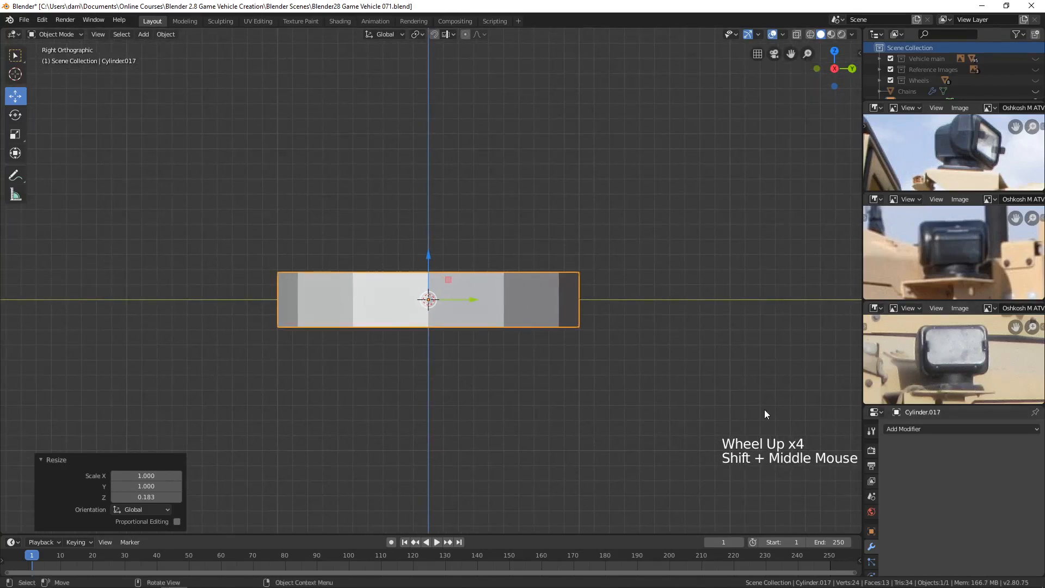
{"action": "mouse_move", "coordinate": [429, 254]}
{"action": "left_mouse_down"}
{"action": "mouse_move", "coordinate": [433, 222]}
{"action": "mouse_move", "coordinate": [425, 235]}
{"action": "left_mouse_up"}
{"action": "key", "text": "s"}
{"action": "key", "text": "z"}
{"action": "left_click", "coordinate": [555, 356]}
Step: Flare the disc's bottom edge loop outward by scaling it to about 1.178, matching the spotlight base in the reference
{"action": "scroll", "coordinate": [970, 385], "scroll_direction": "up", "scroll_amount": 2}
{"action": "middle_click_drag", "start_coordinate": [969, 384], "coordinate": [975, 375], "text": "shift"}
{"action": "scroll", "coordinate": [982, 364], "scroll_direction": "up", "scroll_amount": 1}
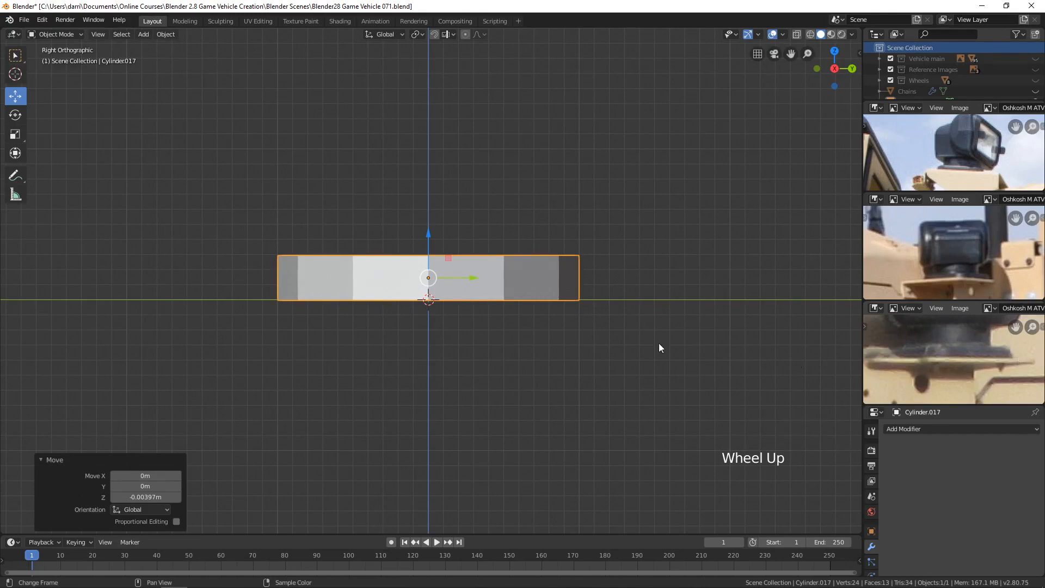
{"action": "key", "text": "Tab"}
{"action": "key", "text": "2"}
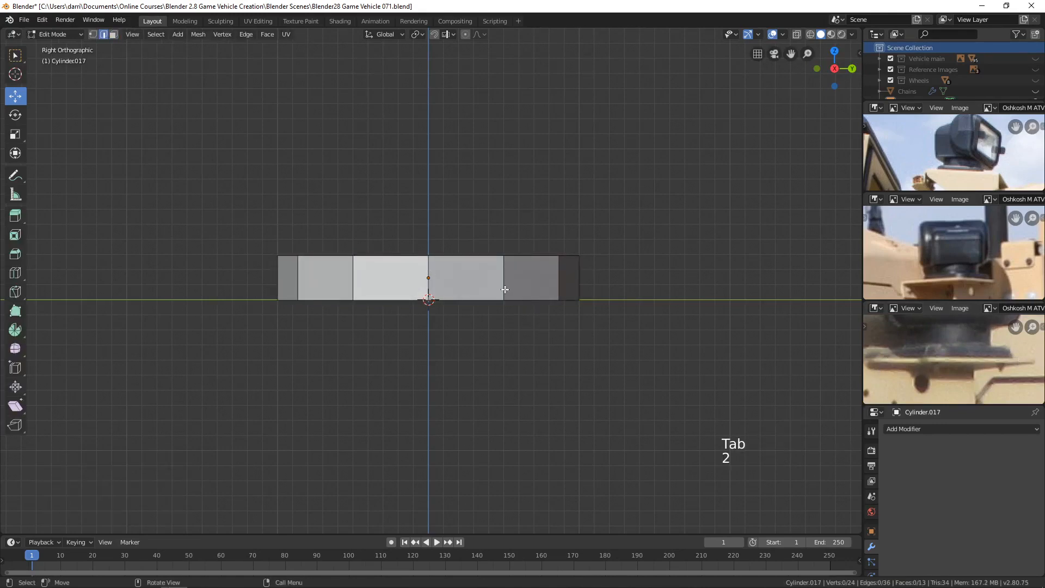
{"action": "left_click", "coordinate": [481, 300], "text": "alt"}
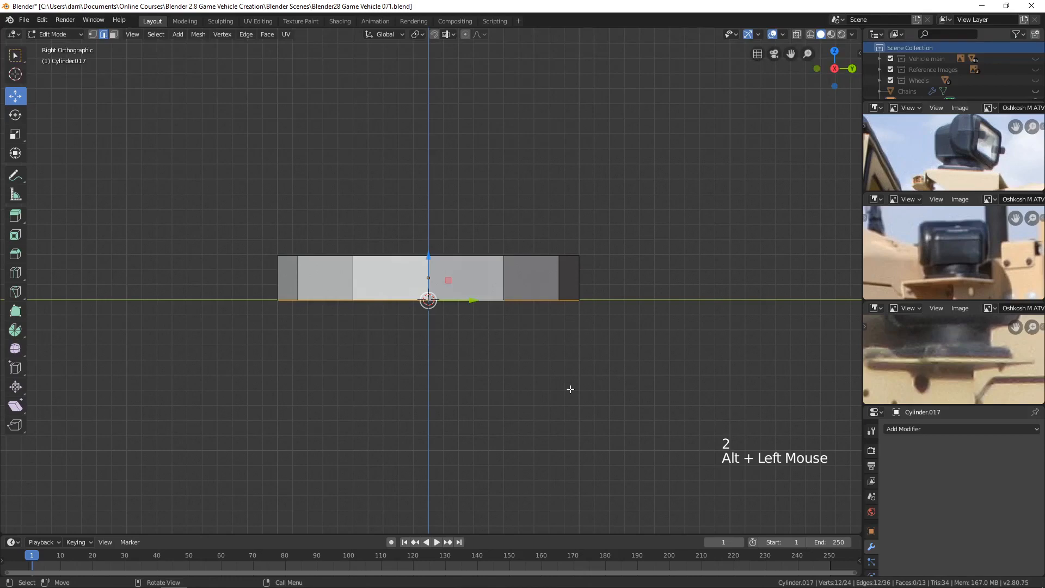
{"action": "key", "text": "s"}
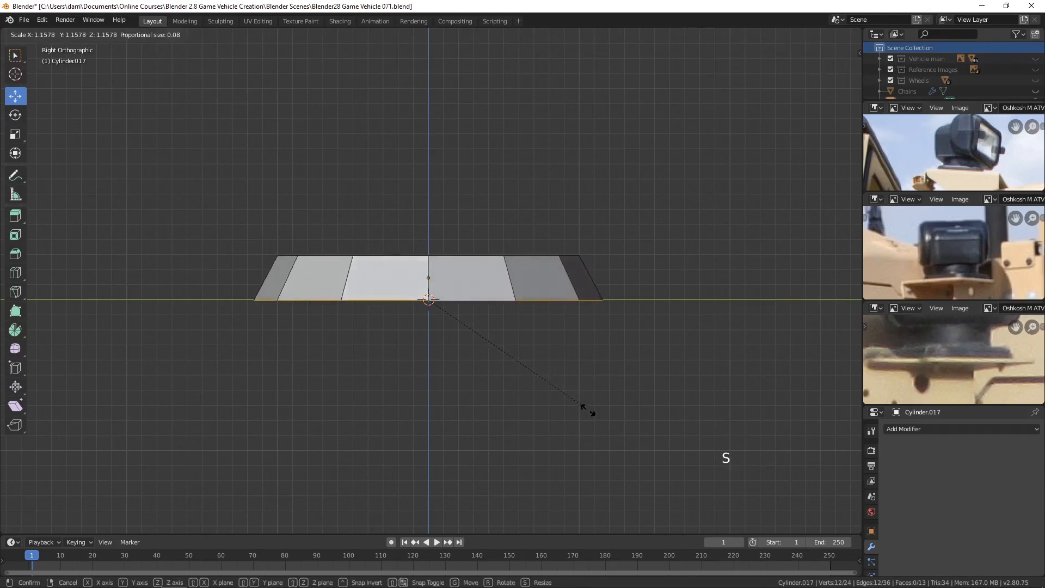
{"action": "left_click", "coordinate": [589, 410]}
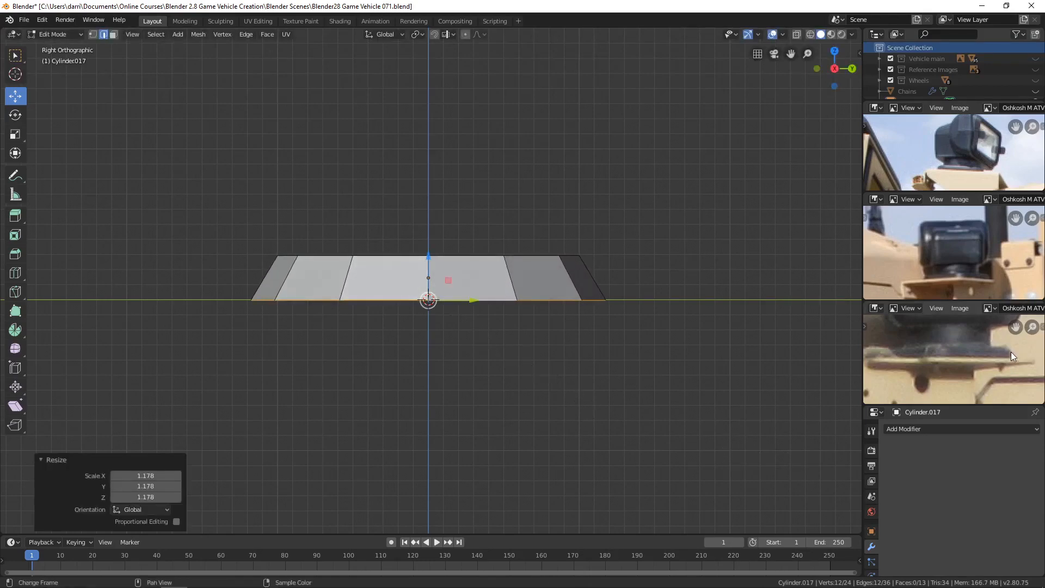
Step: Lower the top face of the base by about 0.0043 m
{"action": "mouse_move", "coordinate": [554, 331]}
{"action": "middle_mouse_down"}
{"action": "mouse_move", "coordinate": [561, 351]}
{"action": "mouse_move", "coordinate": [554, 321]}
{"action": "middle_mouse_up"}
{"action": "key", "text": "3"}
{"action": "left_click", "coordinate": [468, 261]}
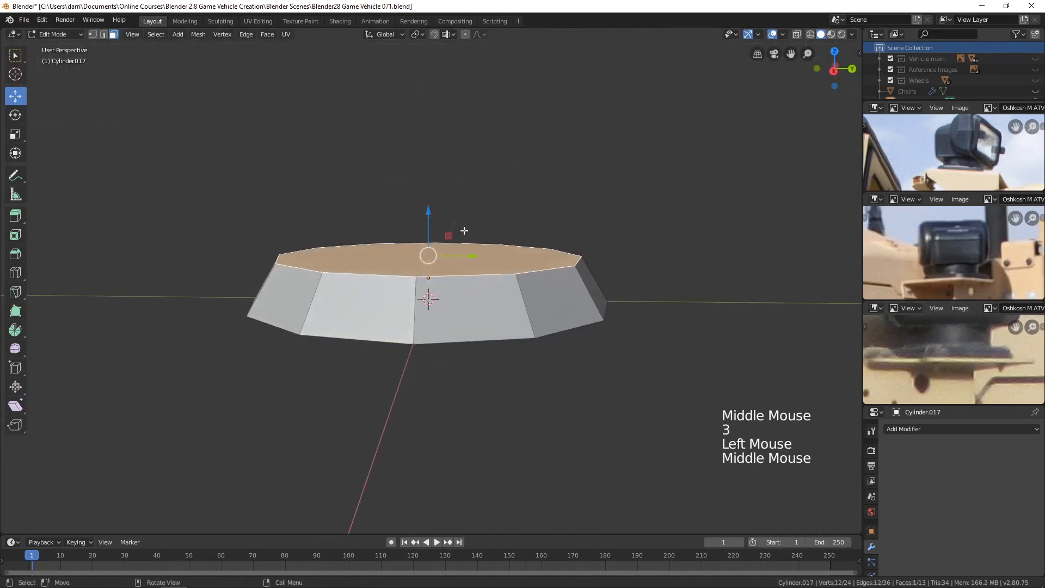
{"action": "left_click_drag", "start_coordinate": [429, 212], "coordinate": [457, 231]}
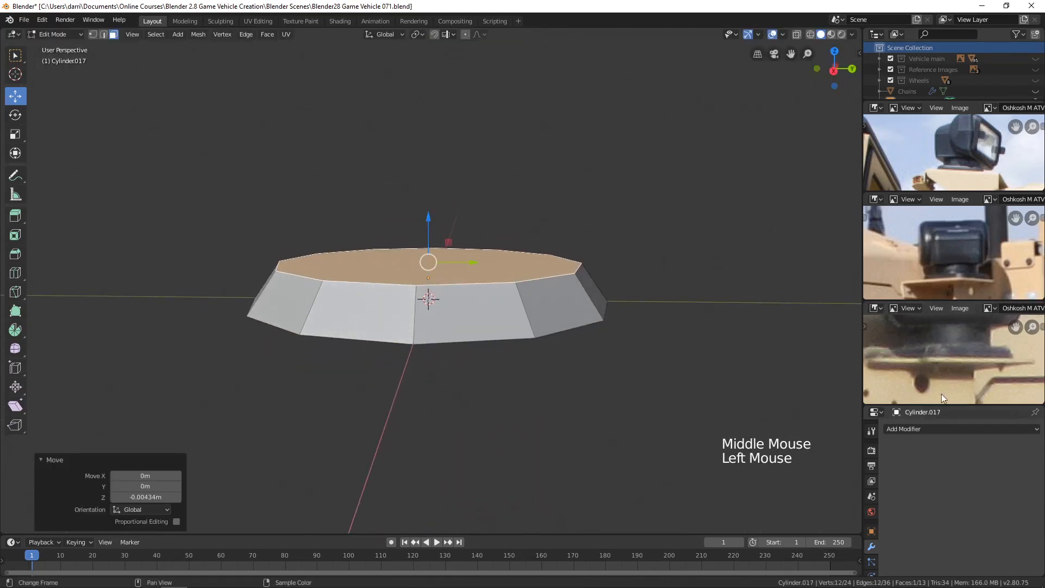
Step: Inset the base's top face by about 0.026 m and extrude the inner face up about 0.04 m into a collar
{"action": "middle_click_drag", "start_coordinate": [665, 352], "coordinate": [671, 381]}
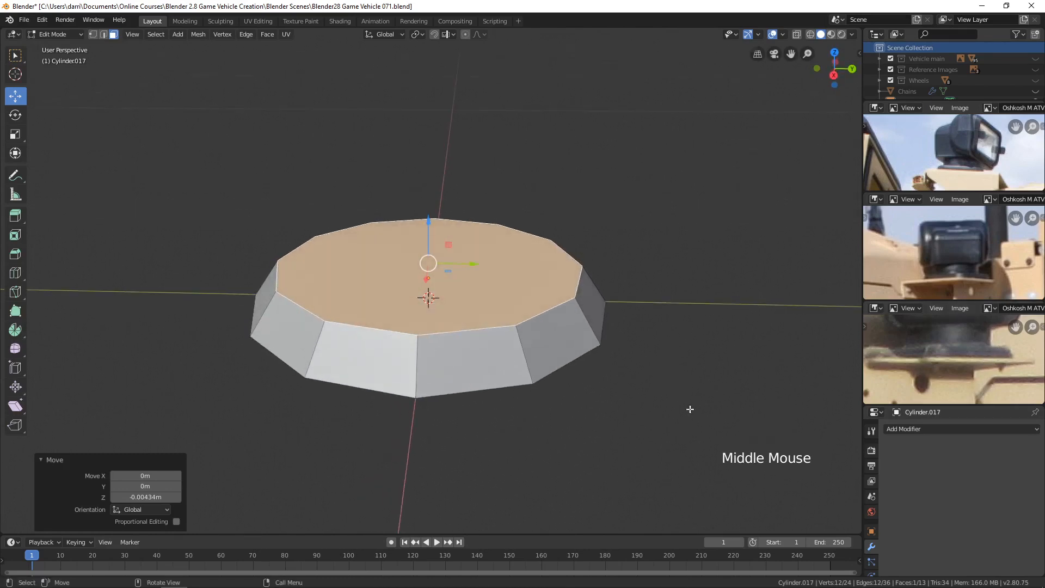
{"action": "key", "text": "i"}
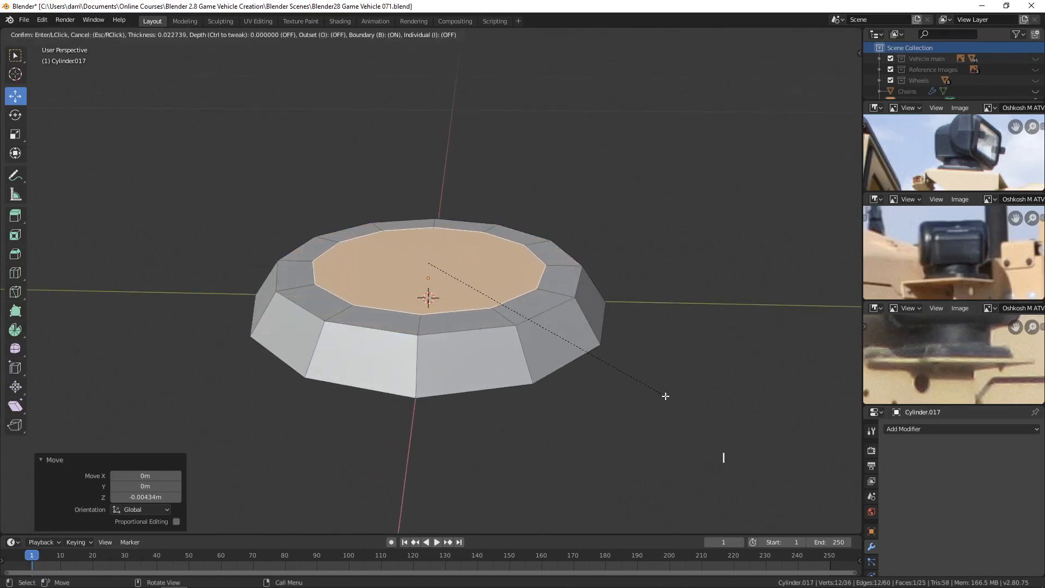
{"action": "left_click", "coordinate": [667, 401]}
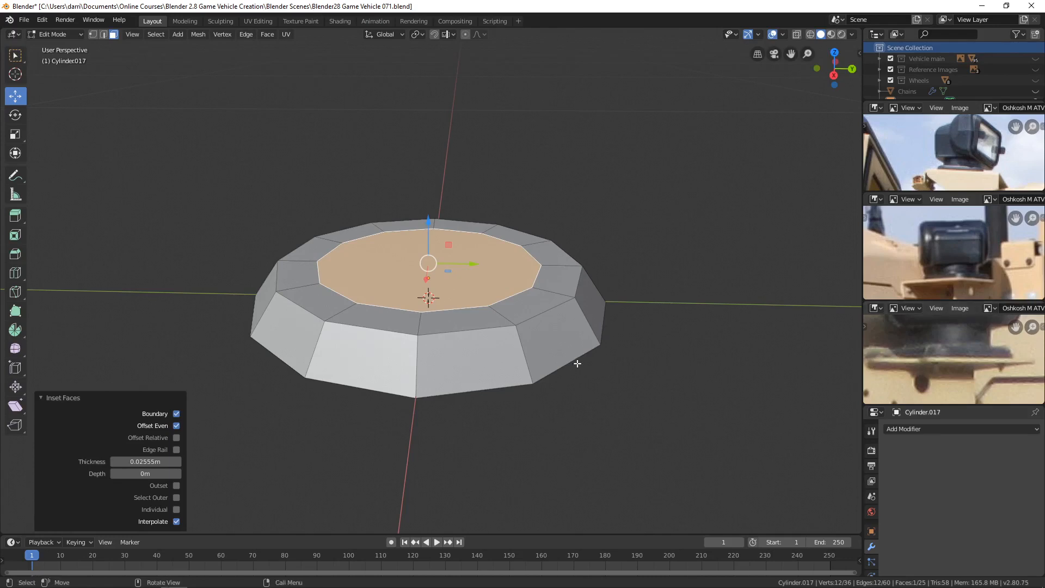
{"action": "middle_click_drag", "start_coordinate": [575, 364], "coordinate": [579, 362]}
{"action": "key", "text": "e"}
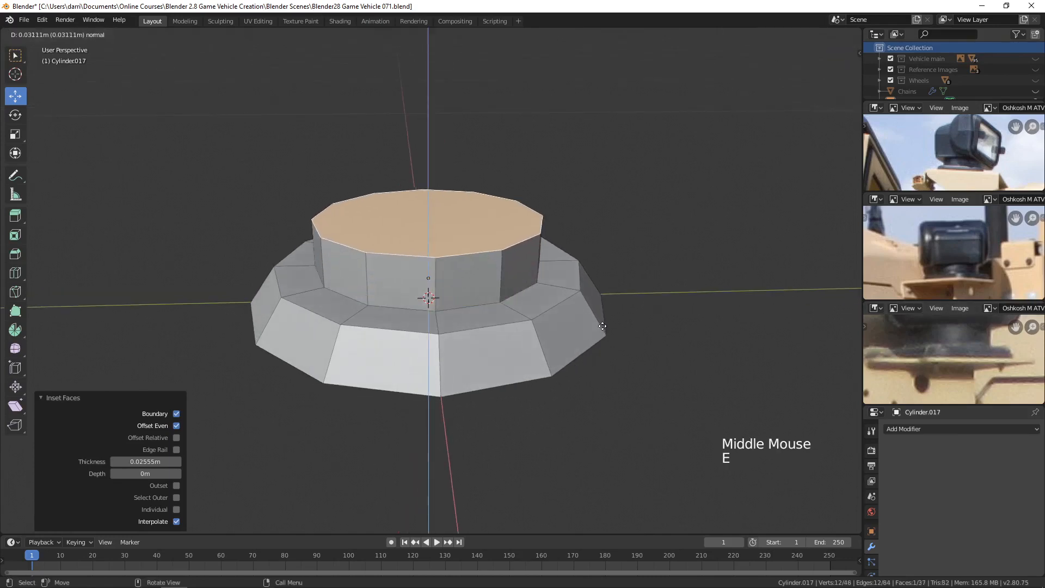
{"action": "left_click", "coordinate": [606, 330]}
Step: Snap the 3D cursor to the centre of the collar's top face
{"action": "scroll", "coordinate": [610, 349], "scroll_direction": "down", "scroll_amount": 4}
{"action": "middle_click_drag", "start_coordinate": [610, 348], "coordinate": [607, 360], "text": "shift"}
{"action": "middle_click_drag", "start_coordinate": [960, 352], "coordinate": [963, 369], "text": "shift"}
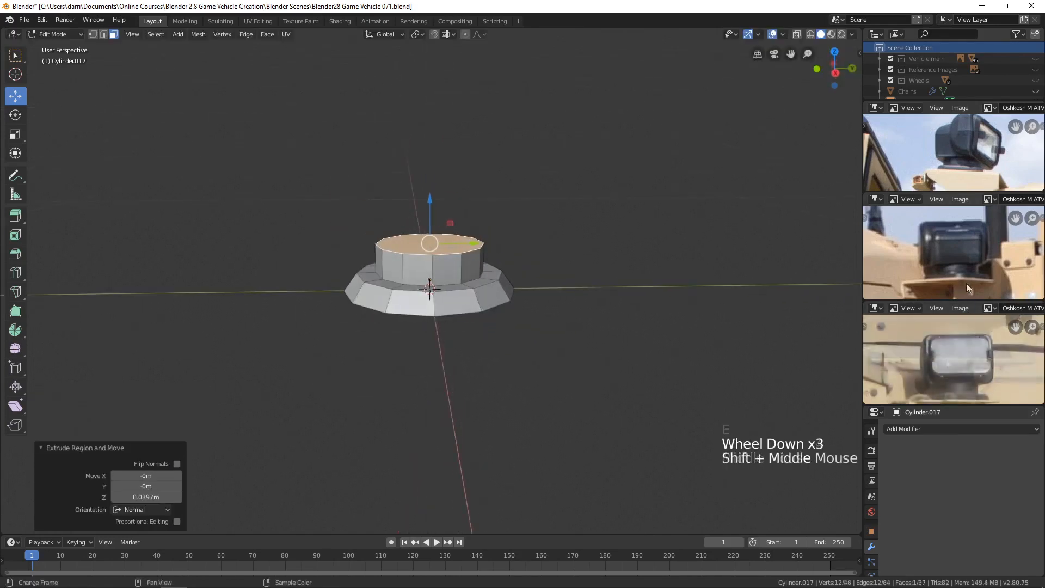
{"action": "middle_click_drag", "start_coordinate": [978, 143], "coordinate": [969, 156], "text": "shift"}
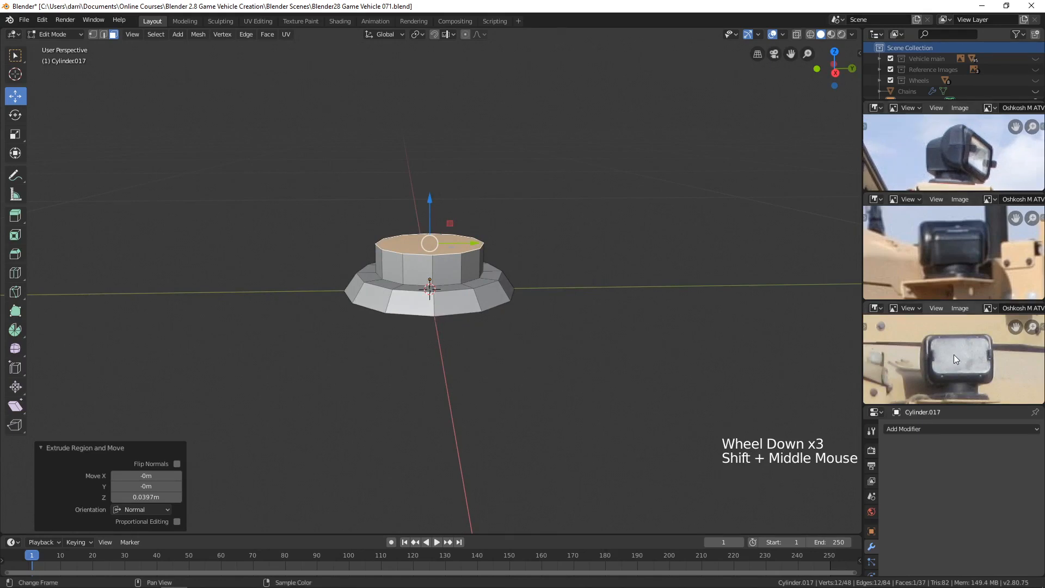
{"action": "scroll", "coordinate": [957, 360], "scroll_direction": "up", "scroll_amount": 1}
{"action": "middle_click_drag", "start_coordinate": [958, 359], "coordinate": [960, 340], "text": "shift"}
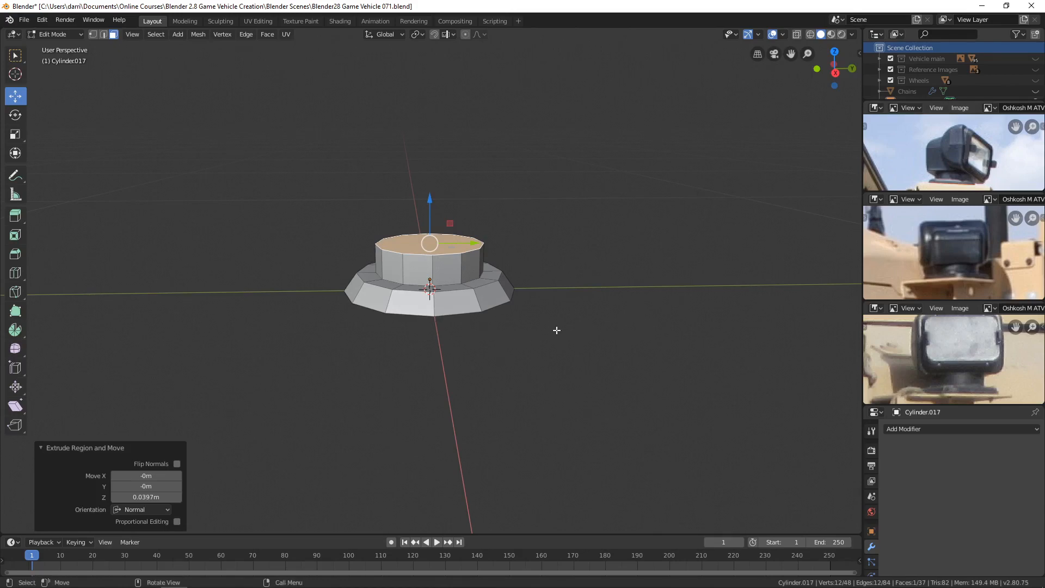
{"action": "key", "text": "shift+s"}
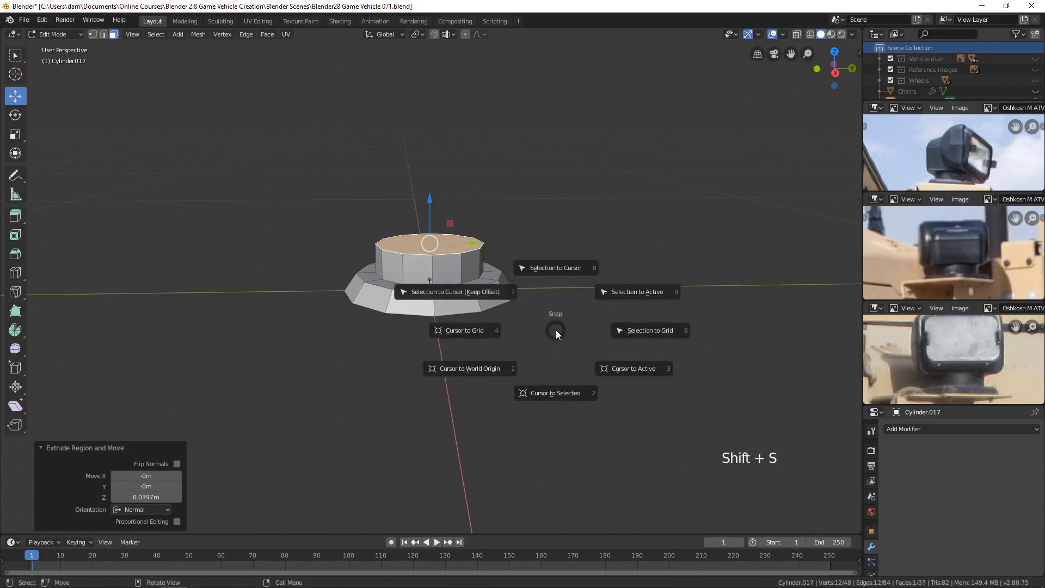
{"action": "key", "text": "2"}
{"action": "key", "text": "alt+a"}
{"action": "key", "text": "Tab"}
Step: Delete the top face of the collar to leave it open
{"action": "middle_click_drag", "start_coordinate": [544, 353], "coordinate": [559, 375]}
{"action": "middle_click_drag", "start_coordinate": [583, 331], "coordinate": [508, 316]}
{"action": "key", "text": "Tab"}
{"action": "key", "text": "3"}
{"action": "left_click", "coordinate": [470, 275]}
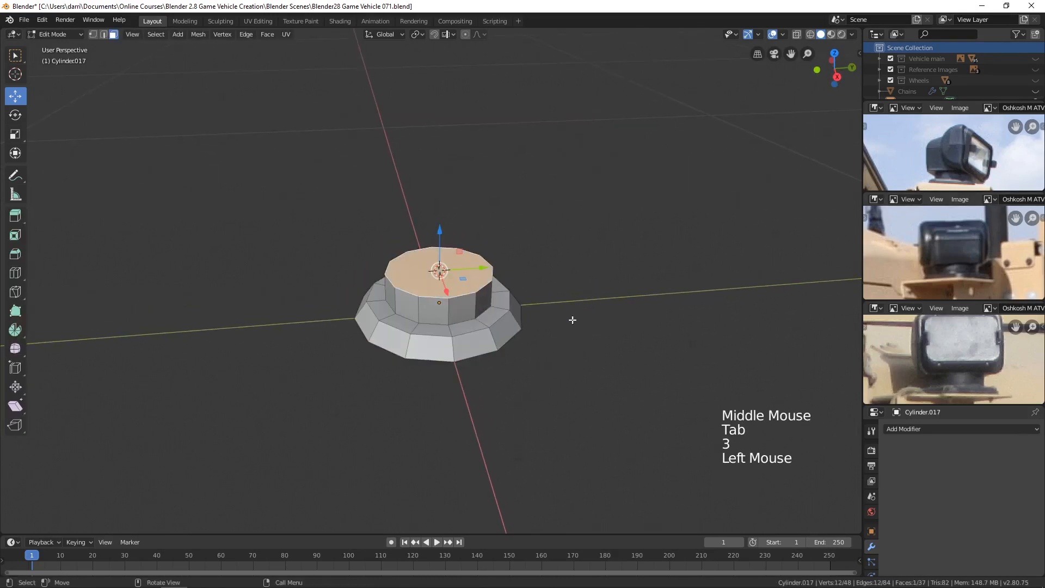
{"action": "key", "text": "x"}
{"action": "left_click", "coordinate": [559, 326]}
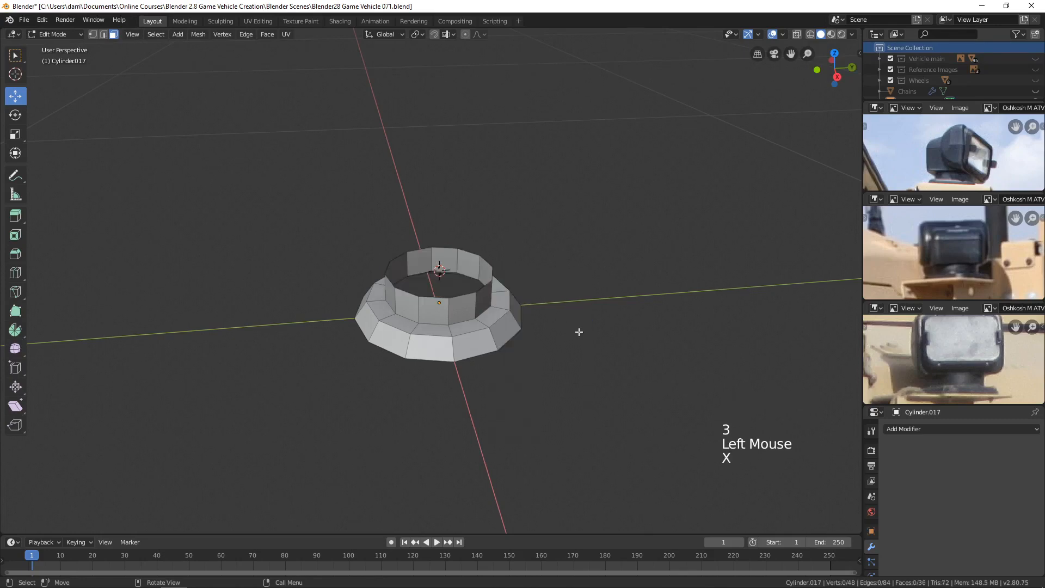
{"action": "key", "text": "Tab"}
Step: Add a cube at the 3D cursor for the spotlight body and scale it to about 0.084
{"action": "mouse_move", "coordinate": [579, 332]}
{"action": "middle_mouse_down"}
{"action": "mouse_move", "coordinate": [616, 334]}
{"action": "mouse_move", "coordinate": [621, 322]}
{"action": "mouse_move", "coordinate": [595, 342]}
{"action": "middle_mouse_up"}
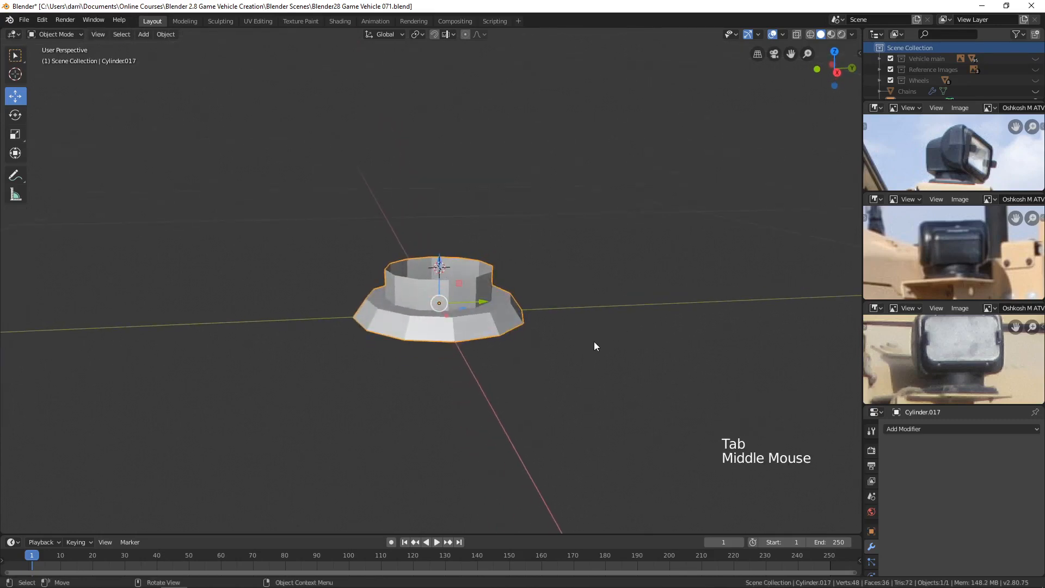
{"action": "key", "text": "shift+a"}
{"action": "mouse_move", "coordinate": [589, 352]}
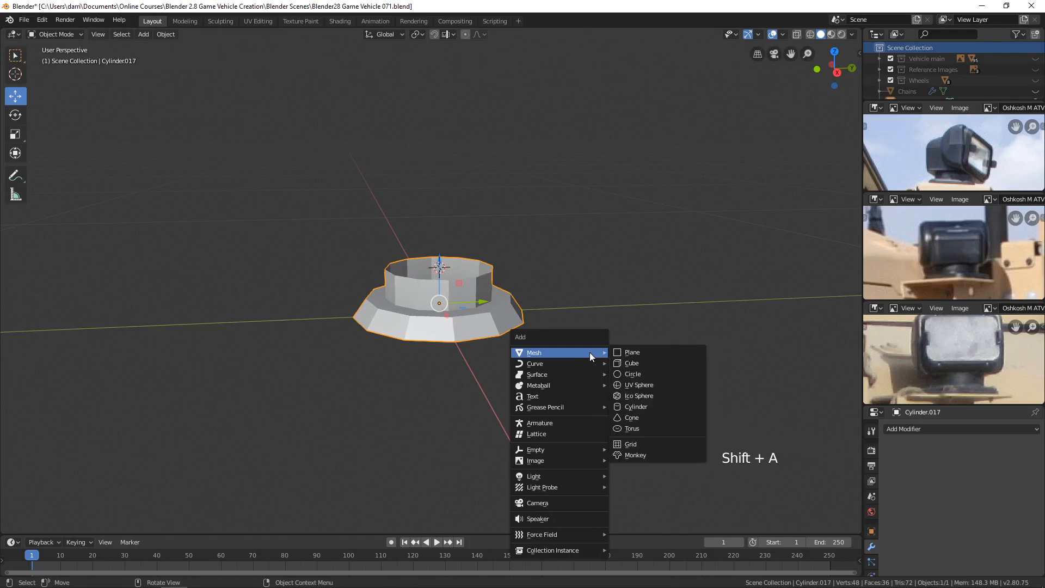
{"action": "left_click", "coordinate": [633, 362]}
{"action": "key", "text": "s"}
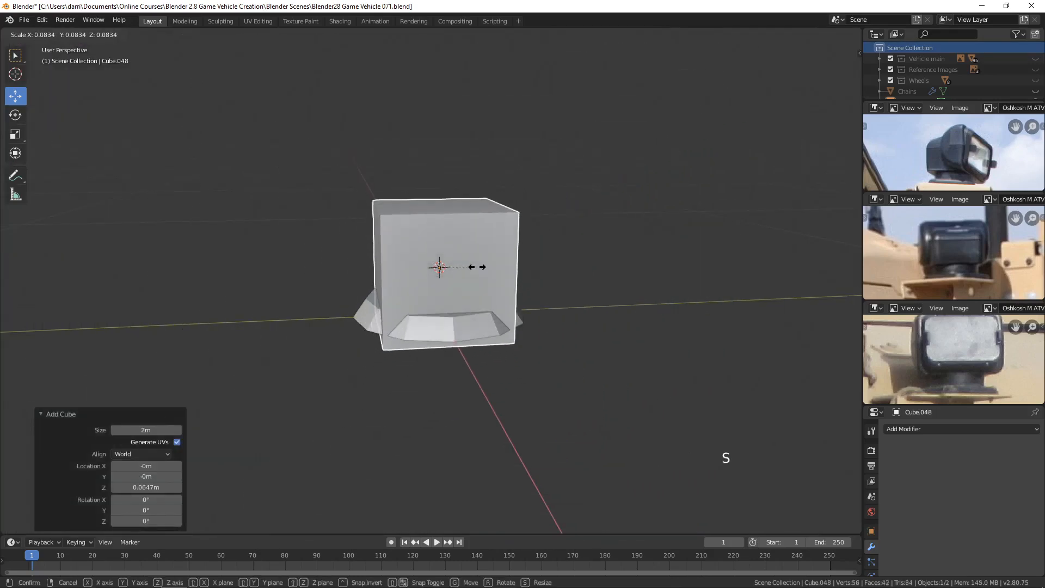
{"action": "left_click", "coordinate": [477, 269]}
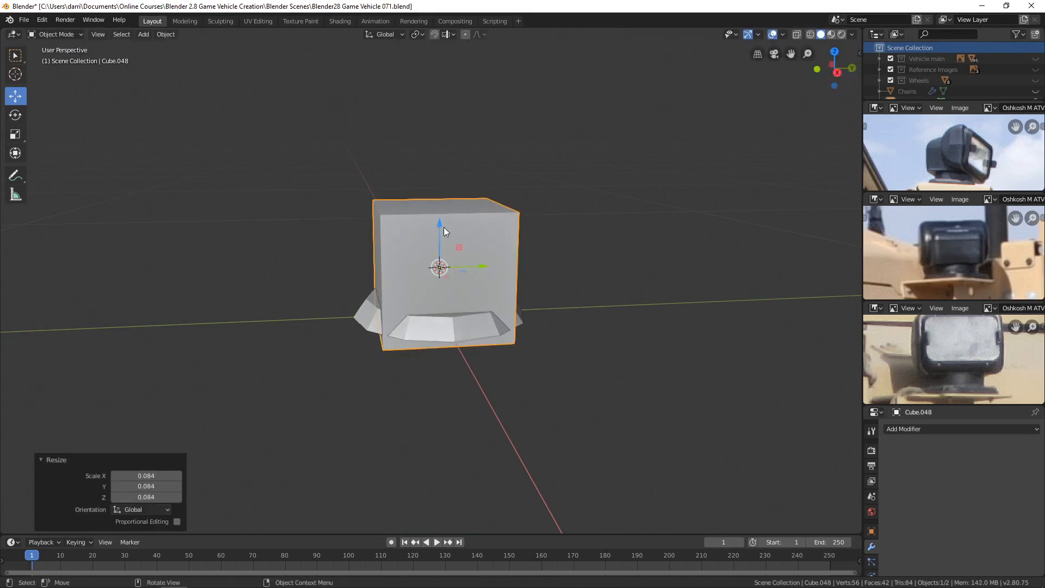
Step: Raise the cube about 0.075 m, shrink it slightly and seat it on the collar by lowering it about 0.0085 m
{"action": "left_click_drag", "start_coordinate": [443, 225], "coordinate": [442, 169]}
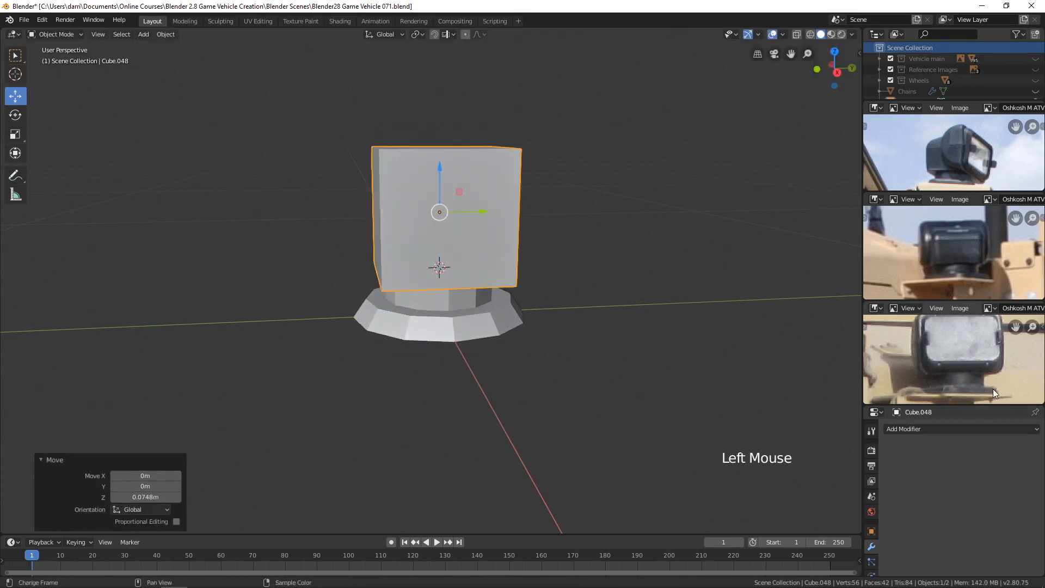
{"action": "middle_click_drag", "start_coordinate": [675, 288], "coordinate": [602, 361]}
{"action": "scroll", "coordinate": [600, 354], "scroll_direction": "up", "scroll_amount": 3}
{"action": "key", "text": "s"}
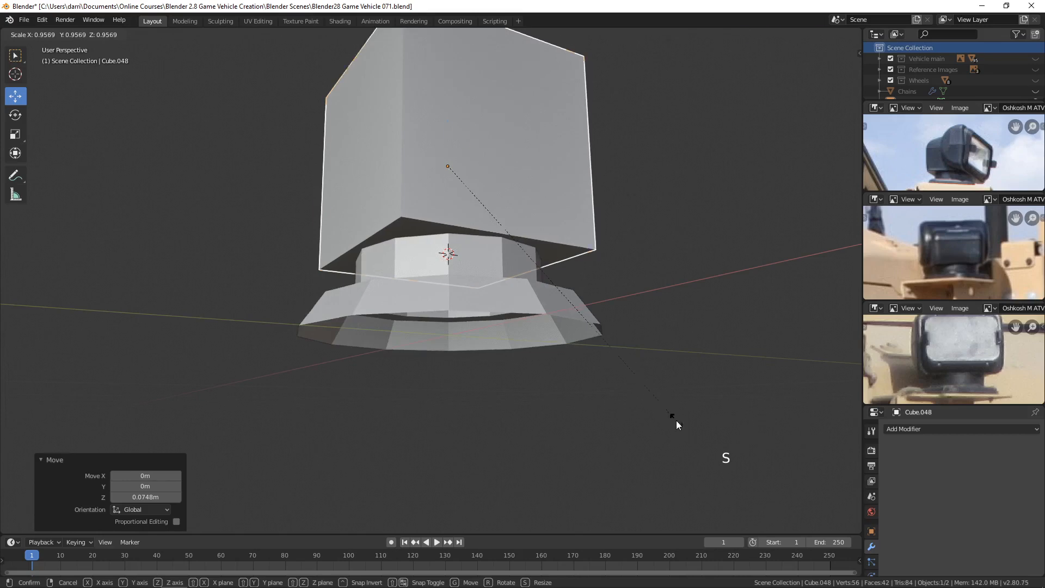
{"action": "left_click", "coordinate": [672, 420]}
{"action": "middle_click_drag", "start_coordinate": [672, 420], "coordinate": [614, 224]}
{"action": "scroll", "coordinate": [599, 218], "scroll_direction": "down", "scroll_amount": 3}
Step: Widen the cube by moving its positive Y side face outward about 0.023 m
{"action": "key", "text": "KP_3"}
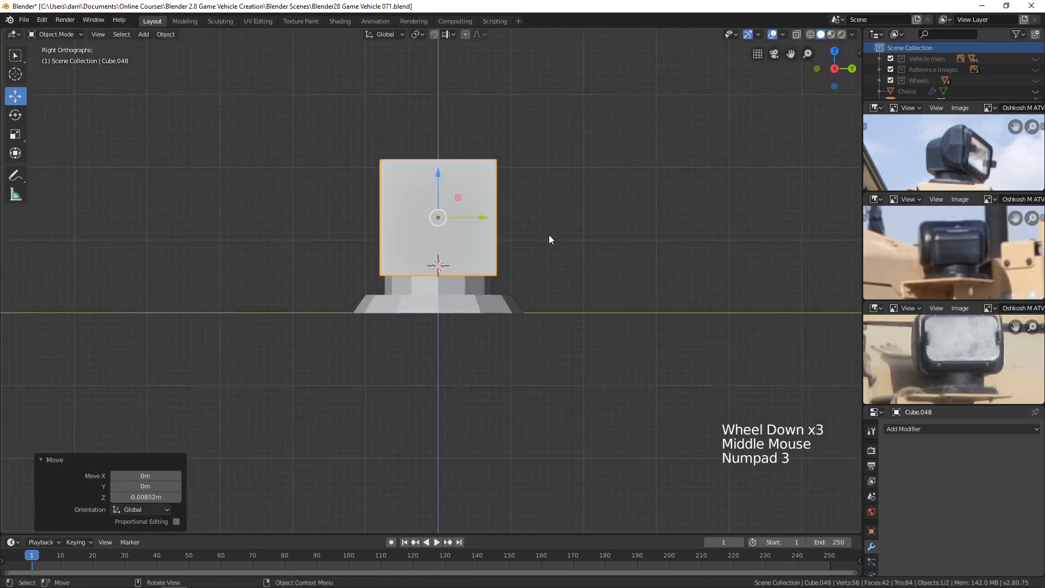
{"action": "scroll", "coordinate": [546, 268], "scroll_direction": "up", "scroll_amount": 2}
{"action": "middle_click_drag", "start_coordinate": [570, 255], "coordinate": [563, 271], "text": "shift"}
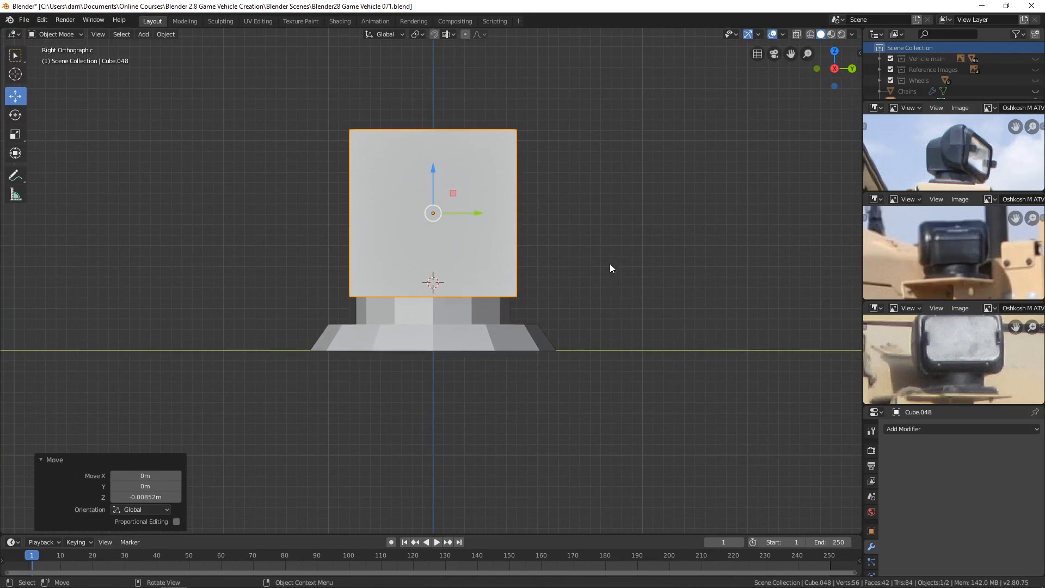
{"action": "middle_click_drag", "start_coordinate": [611, 265], "coordinate": [541, 258]}
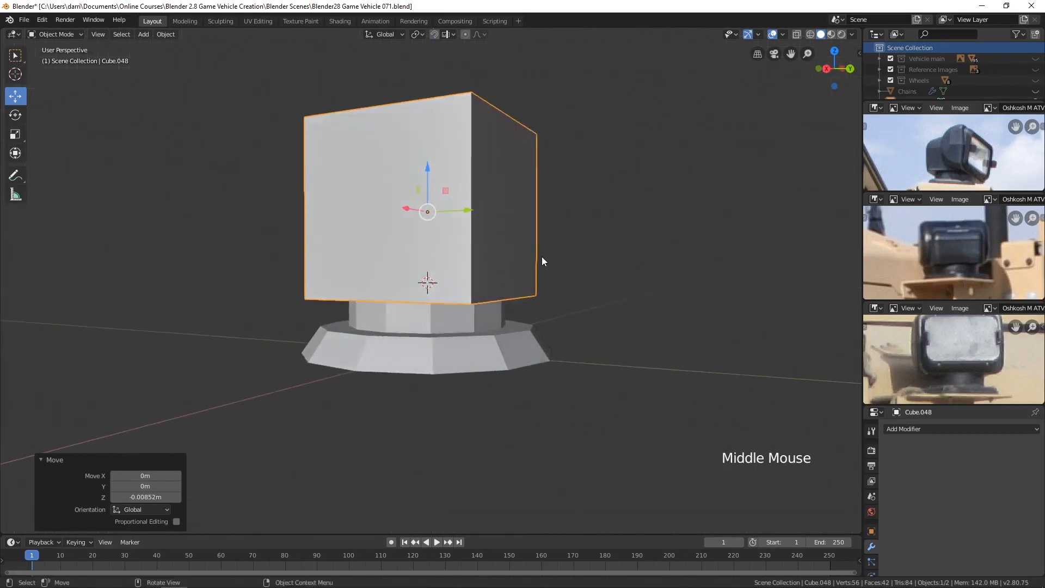
{"action": "key", "text": "Tab"}
{"action": "key", "text": "3"}
{"action": "left_click", "coordinate": [509, 244]}
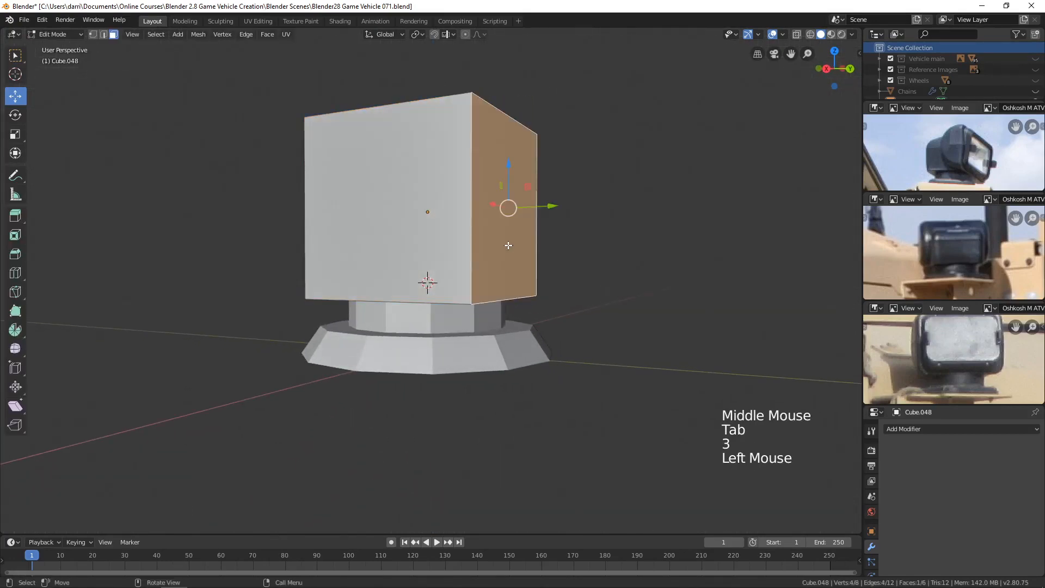
{"action": "key", "text": "KP_3"}
{"action": "left_click_drag", "start_coordinate": [561, 213], "coordinate": [585, 218]}
Step: Delete the cube's negative Y side face, opposite the face that was moved outward
{"action": "middle_click_drag", "start_coordinate": [585, 218], "coordinate": [511, 269]}
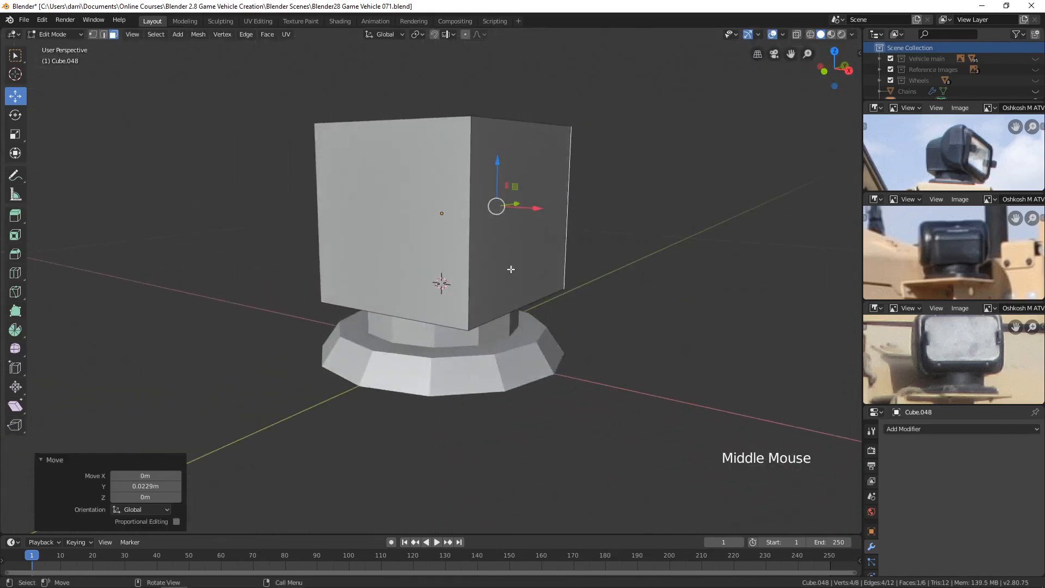
{"action": "key", "text": "3"}
{"action": "left_click", "coordinate": [449, 266]}
{"action": "key", "text": "x"}
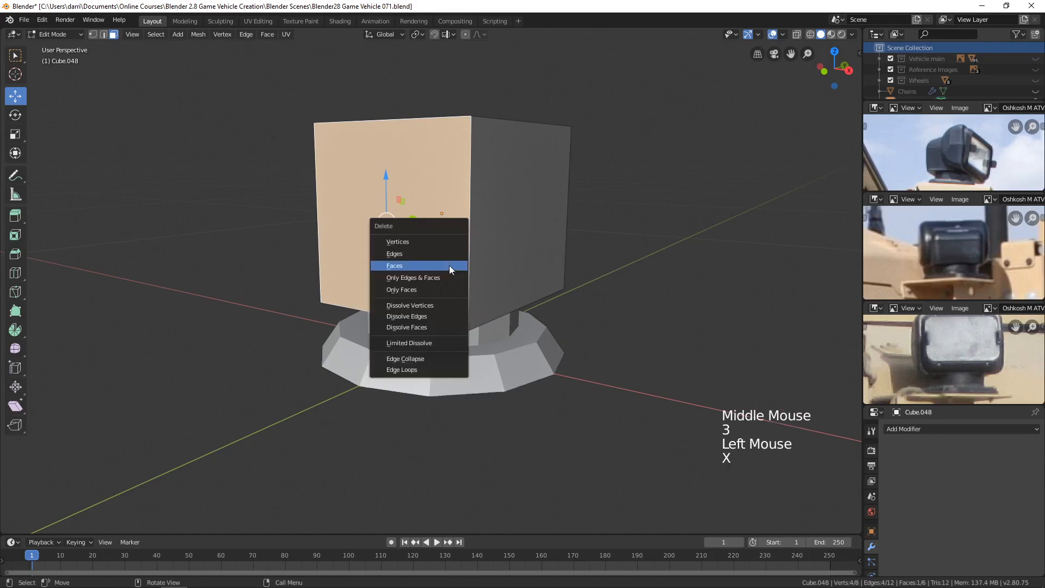
{"action": "left_click", "coordinate": [429, 266]}
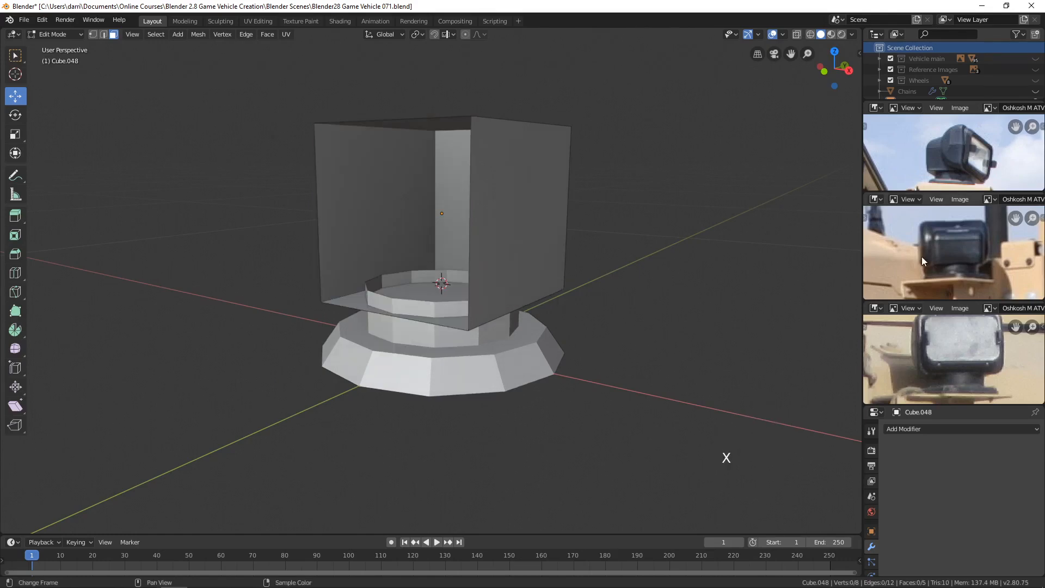
Step: Lower the cube's top face about 0.003 m and round its upper positive Y edge with a five-segment bevel
{"action": "middle_click_drag", "start_coordinate": [604, 265], "coordinate": [586, 266]}
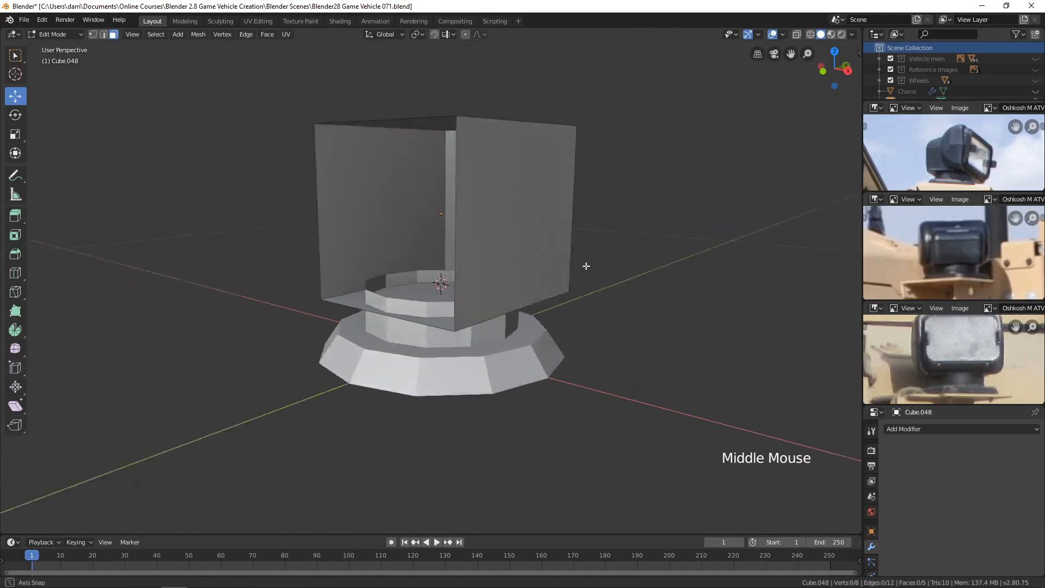
{"action": "left_click_drag", "start_coordinate": [444, 113], "coordinate": [445, 116]}
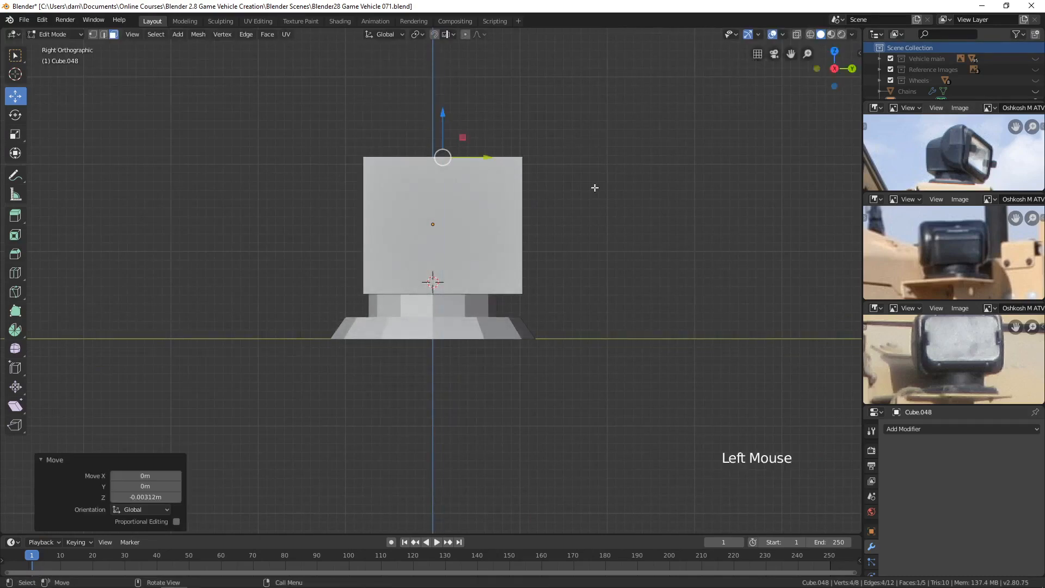
{"action": "middle_click_drag", "start_coordinate": [595, 187], "coordinate": [550, 228]}
{"action": "key", "text": "2"}
{"action": "left_click", "coordinate": [523, 190]}
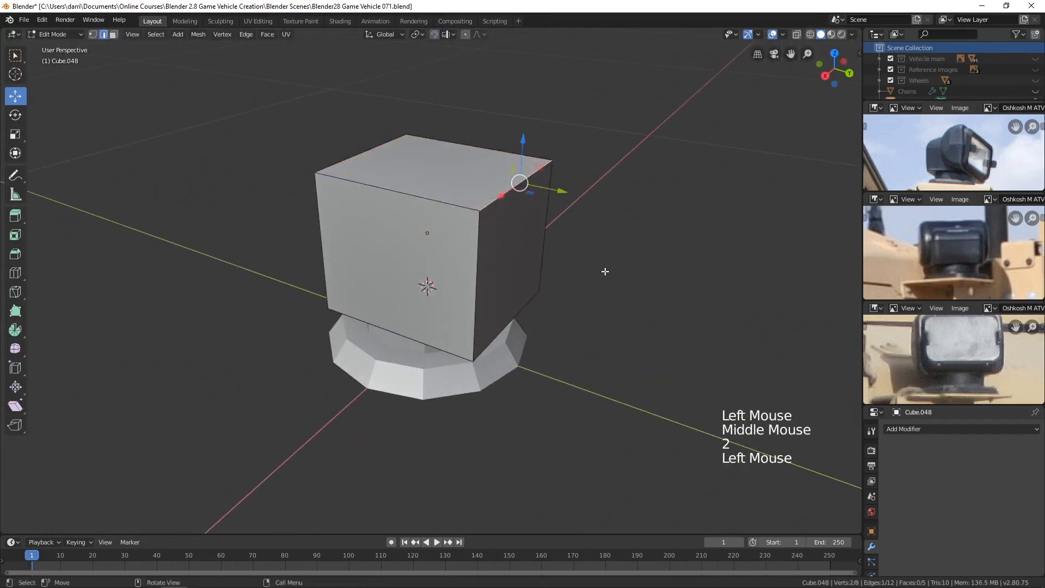
{"action": "middle_click_drag", "start_coordinate": [606, 270], "coordinate": [630, 285]}
{"action": "key", "text": "ctrl+b"}
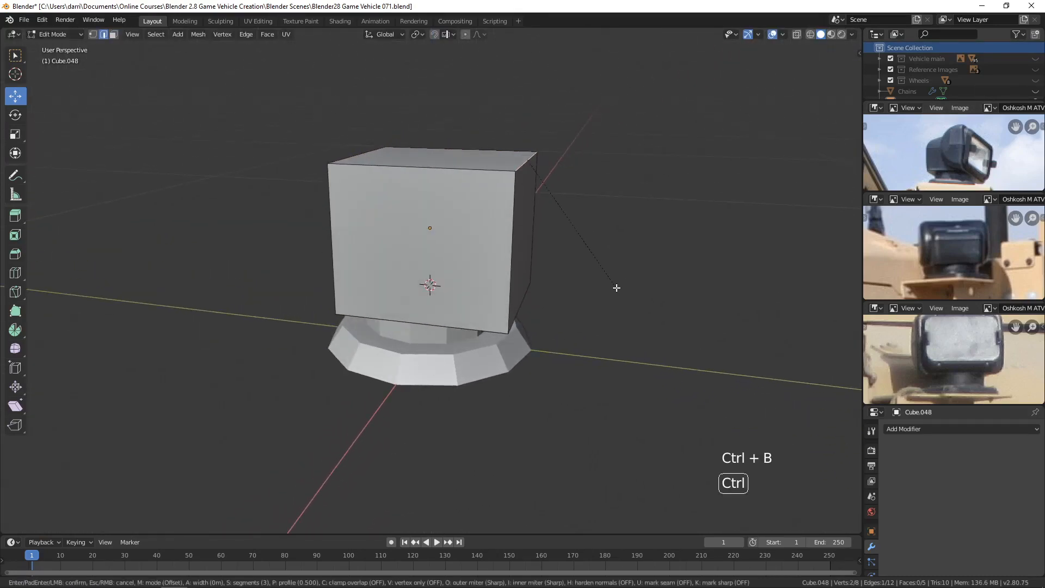
{"action": "scroll", "coordinate": [644, 323], "scroll_direction": "up", "scroll_amount": 1}
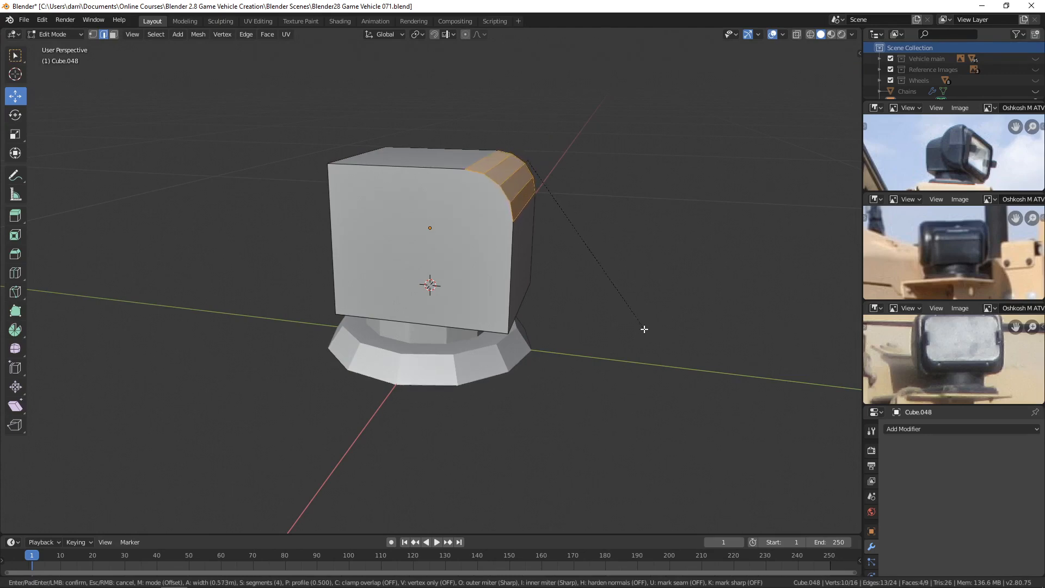
{"action": "scroll", "coordinate": [650, 345], "scroll_direction": "up", "scroll_amount": 1}
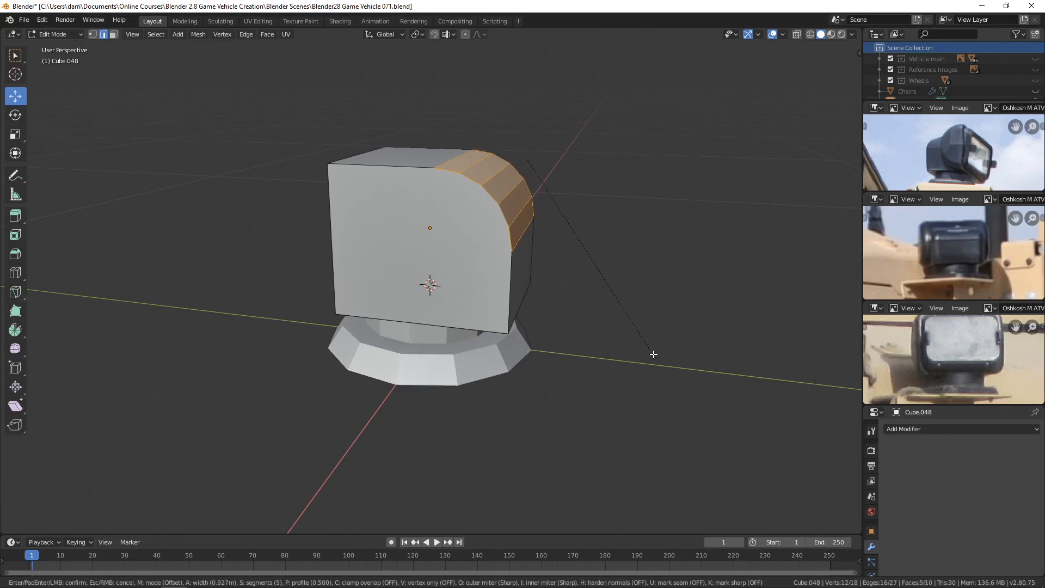
{"action": "left_click", "coordinate": [653, 354]}
{"action": "key", "text": "Tab"}
Step: Snap the 3D cursor to the centre of the edge loop around the lamp body's open side
{"action": "middle_click_drag", "start_coordinate": [652, 350], "coordinate": [458, 261]}
{"action": "key", "text": "Tab"}
{"action": "key", "text": "2"}
{"action": "left_click", "coordinate": [485, 248], "text": "alt"}
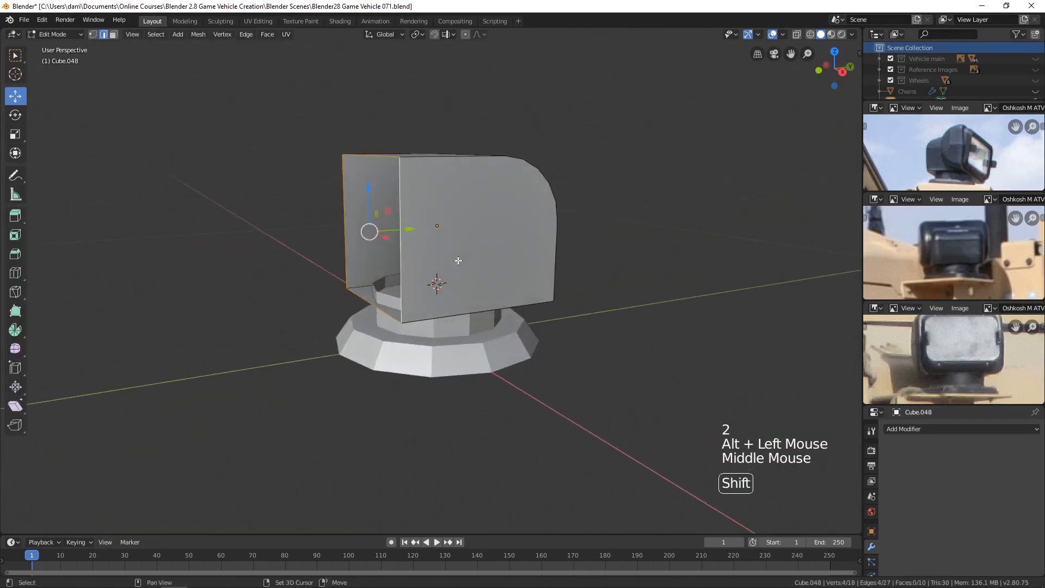
{"action": "key", "text": "shift+s"}
{"action": "left_click", "coordinate": [467, 265]}
{"action": "key", "text": "alt+a"}
Step: Add a 12-vertex cylinder as a separate object at the 3D cursor, with radius 0.1 m, depth 0.2 m and Triangle Fan caps
{"action": "scroll", "coordinate": [470, 264], "scroll_direction": "down", "scroll_amount": 2}
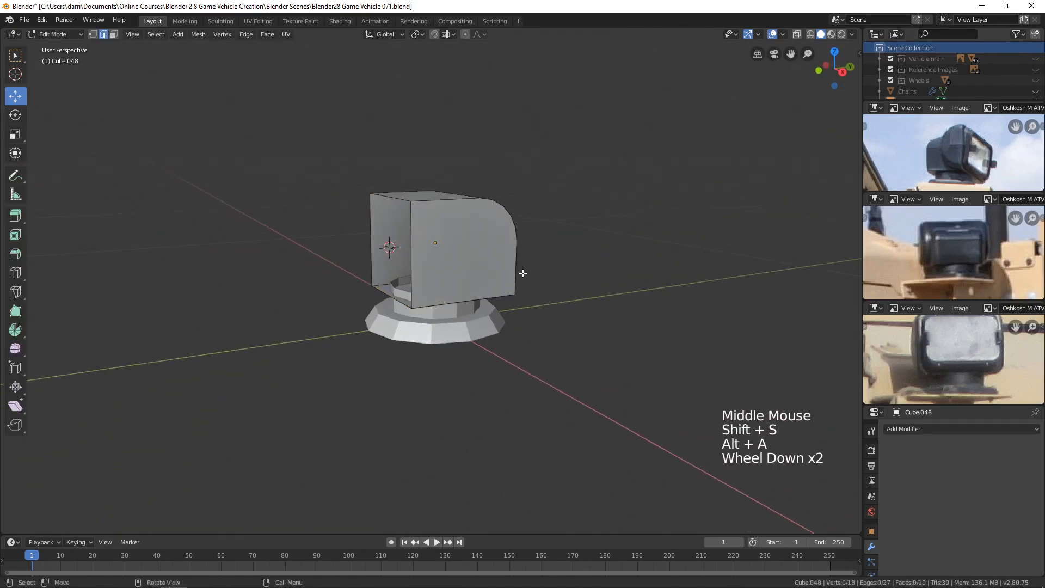
{"action": "key", "text": "KP_3"}
{"action": "scroll", "coordinate": [460, 265], "scroll_direction": "up", "scroll_amount": 3}
{"action": "middle_click_drag", "start_coordinate": [461, 265], "coordinate": [506, 271], "text": "shift"}
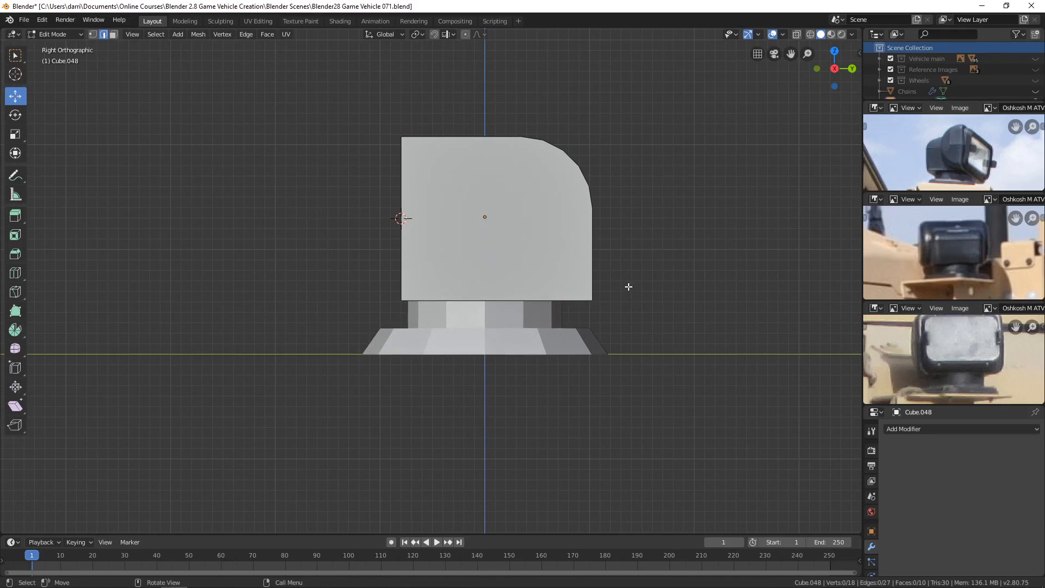
{"action": "key", "text": "shift+a"}
{"action": "key", "text": "Tab"}
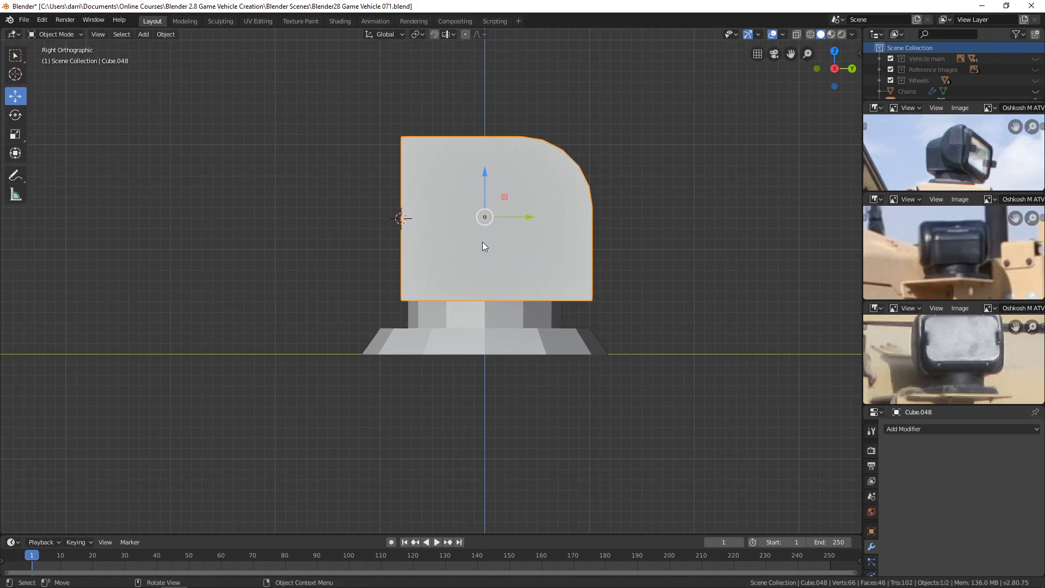
{"action": "key", "text": "shift+a"}
{"action": "mouse_move", "coordinate": [483, 241]}
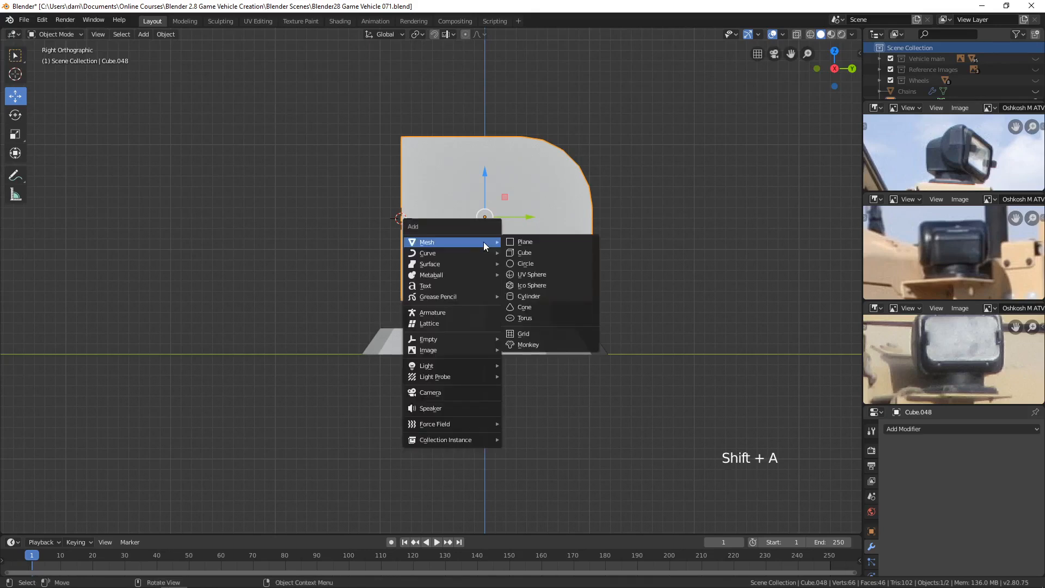
{"action": "left_click", "coordinate": [544, 295]}
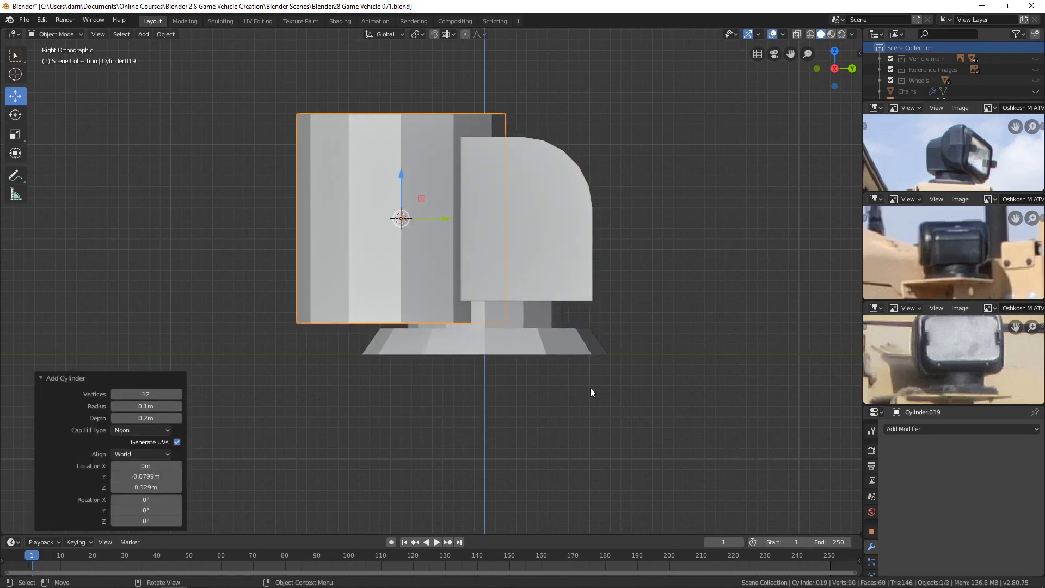
{"action": "left_click", "coordinate": [135, 430]}
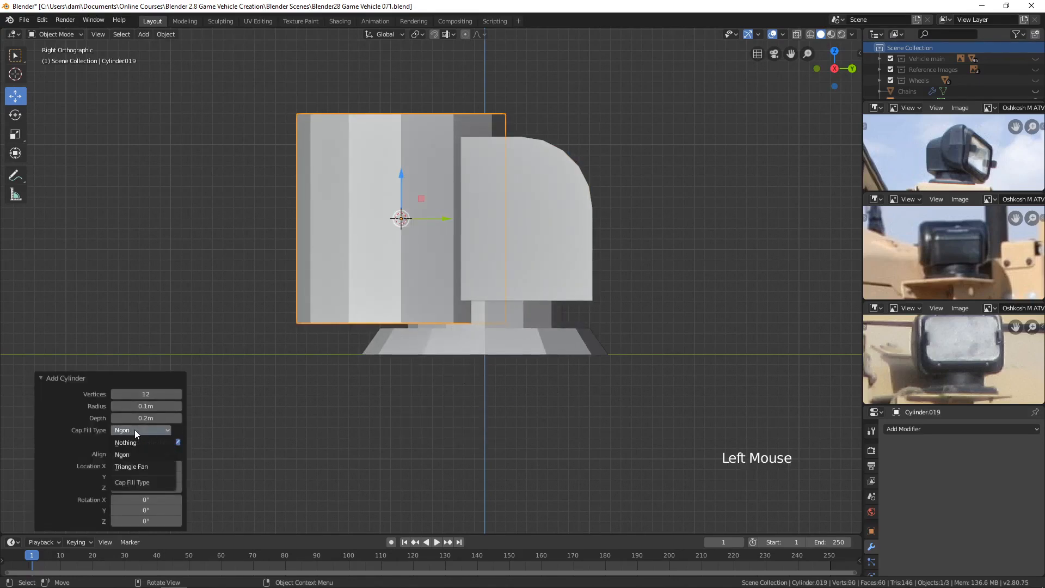
{"action": "left_click", "coordinate": [145, 466]}
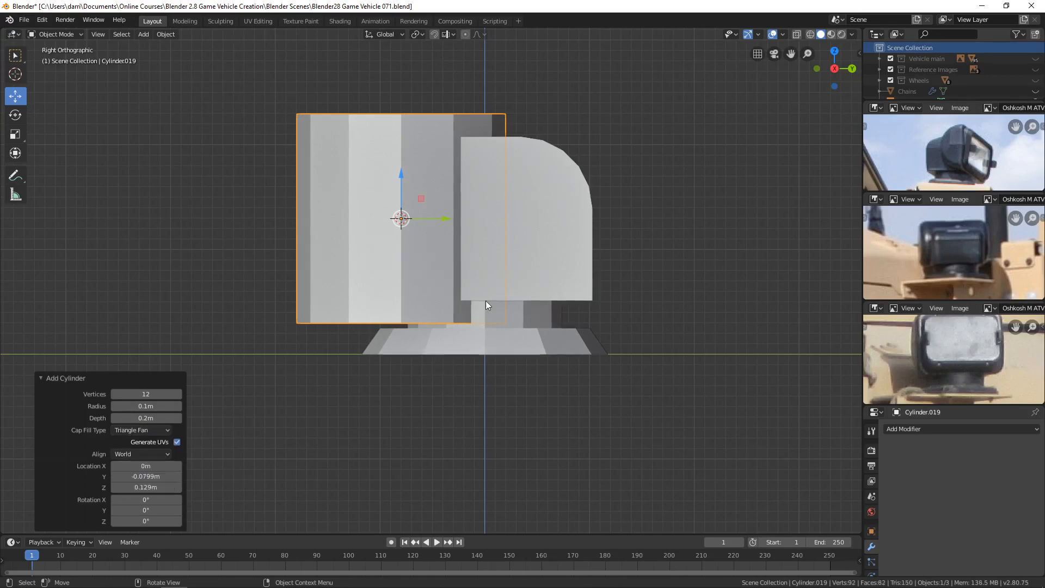
Step: Rotate the cylinder 90° about the Y axis
{"action": "key", "text": "r"}
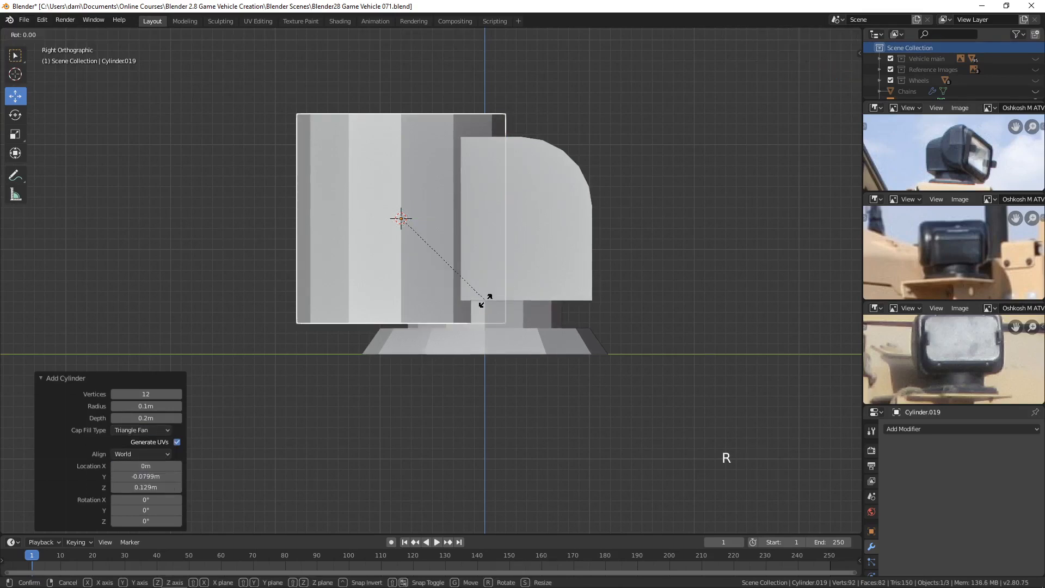
{"action": "key", "text": "y"}
{"action": "key", "text": "9"}
{"action": "key", "text": "0"}
{"action": "key", "text": "Return"}
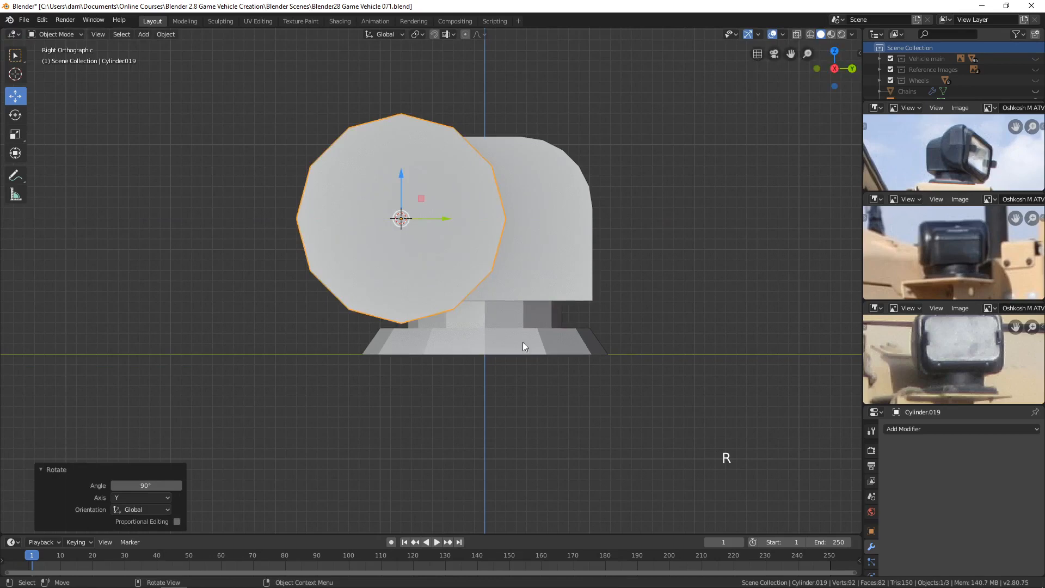
Step: Raise the cylinder about 0.022 m, scale it to about 0.909 and lower it about 0.01 m to match the lamp body's underside
{"action": "key", "text": "g"}
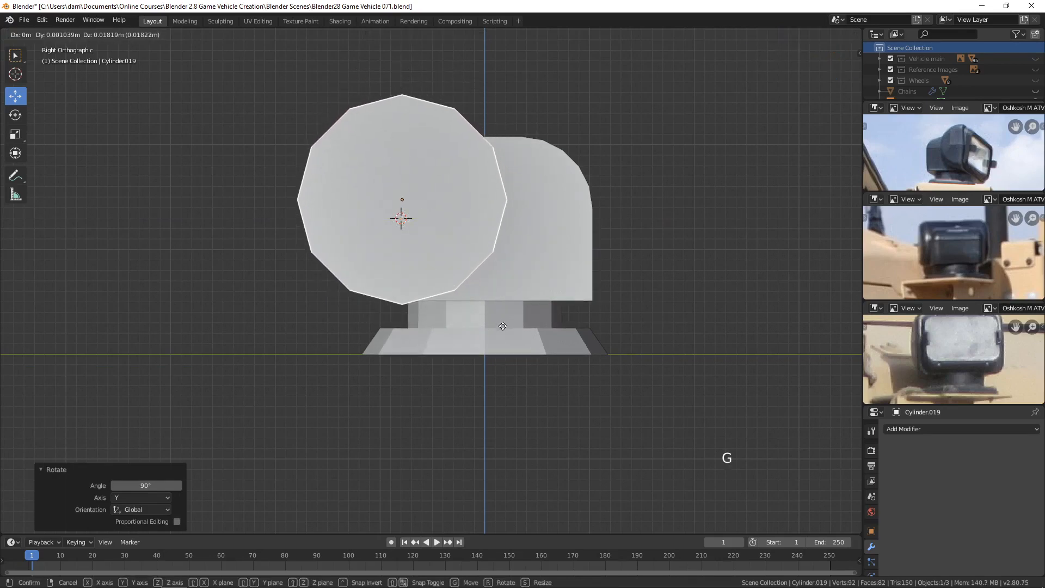
{"action": "left_click", "coordinate": [504, 328]}
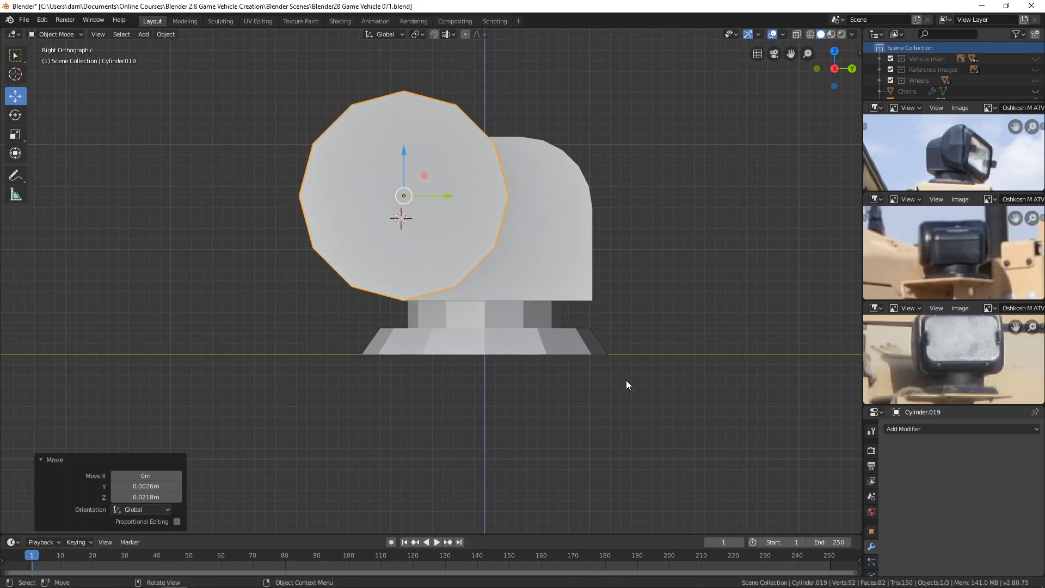
{"action": "key", "text": "s"}
{"action": "left_click", "coordinate": [604, 367]}
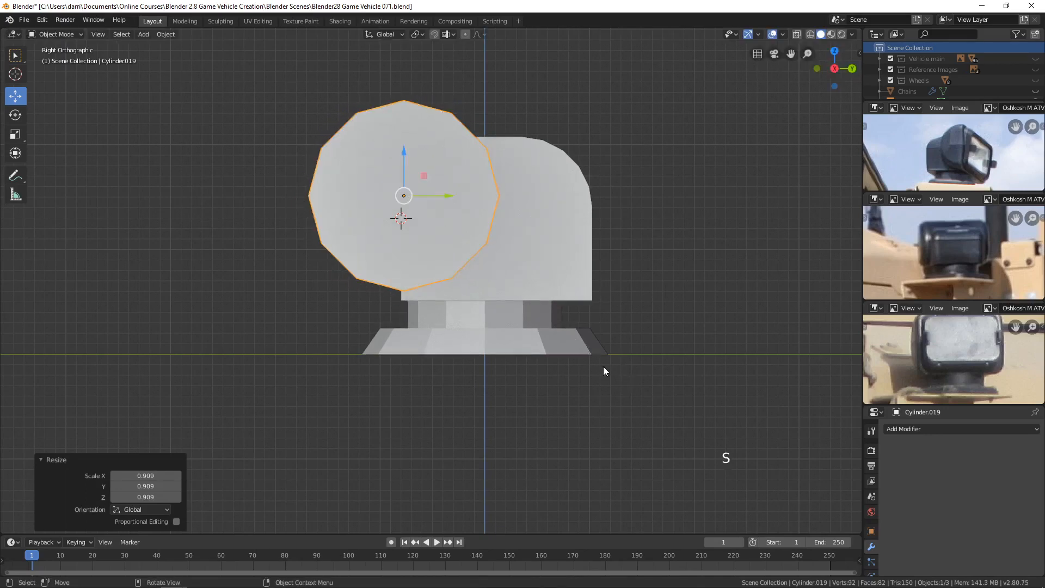
{"action": "left_click_drag", "start_coordinate": [414, 171], "coordinate": [413, 181]}
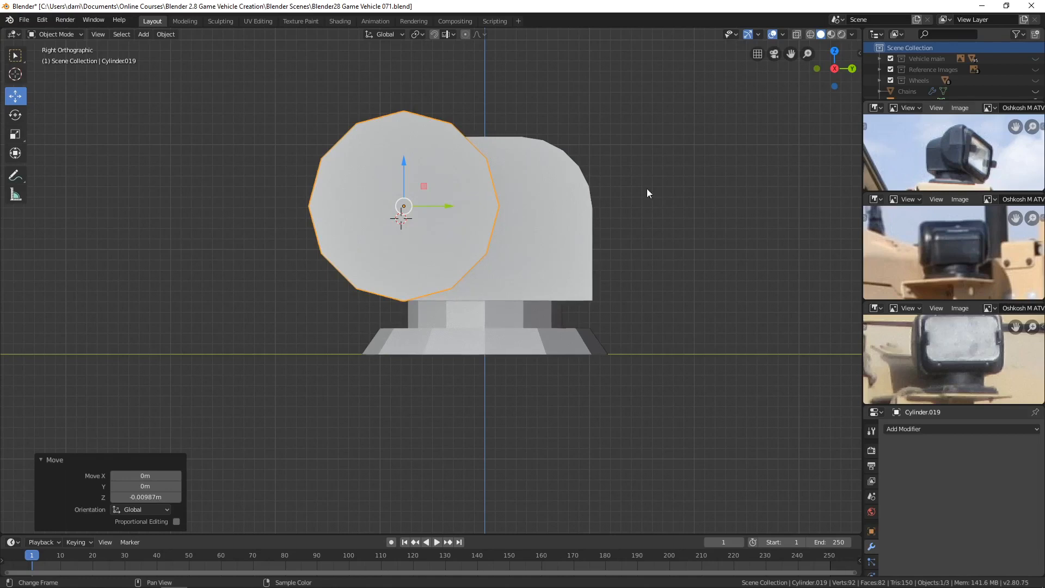
Step: Lengthen the cylinder along X by a factor of about 1.215 so it extends past both sides of the lamp body
{"action": "middle_click_drag", "start_coordinate": [646, 193], "coordinate": [483, 276]}
{"action": "scroll", "coordinate": [551, 247], "scroll_direction": "down", "scroll_amount": 3}
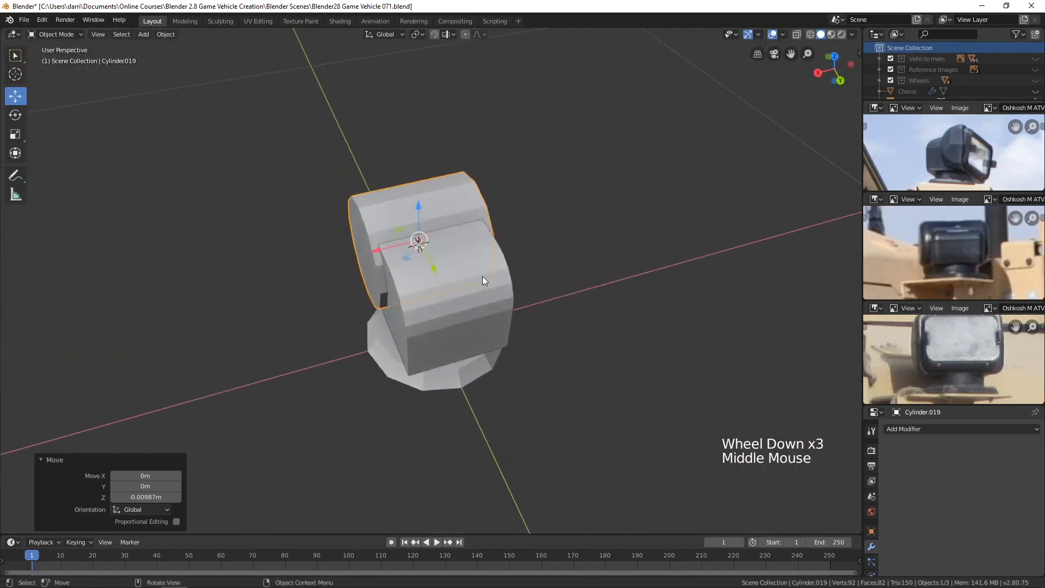
{"action": "key", "text": "s"}
{"action": "key", "text": "x"}
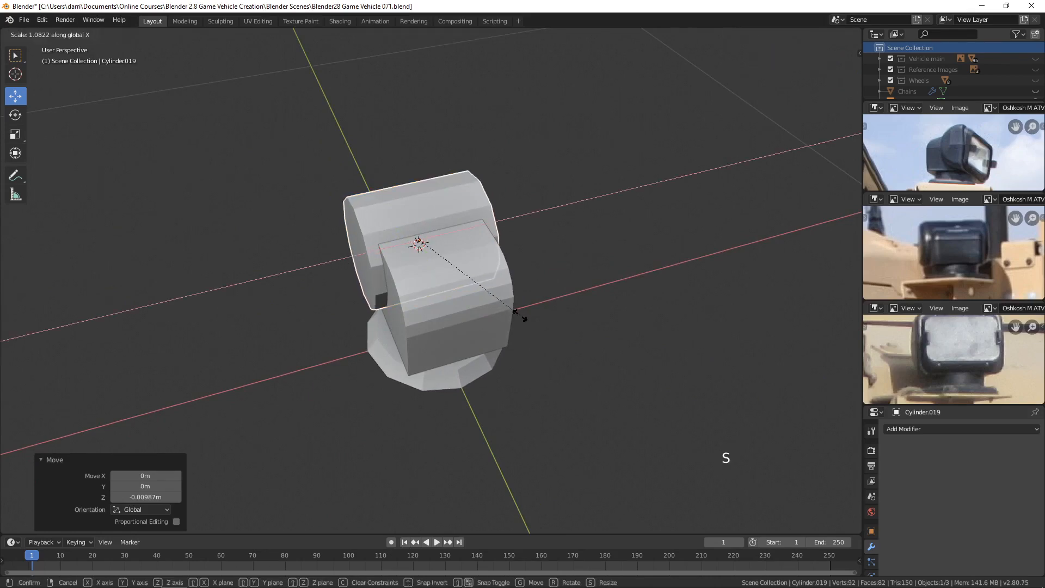
{"action": "left_click", "coordinate": [528, 321]}
Step: Delete the faces of the cylinder's negative Y half, leaving the half that overlaps the lamp body
{"action": "middle_click_drag", "start_coordinate": [528, 321], "coordinate": [533, 283]}
{"action": "key", "text": "KP_3"}
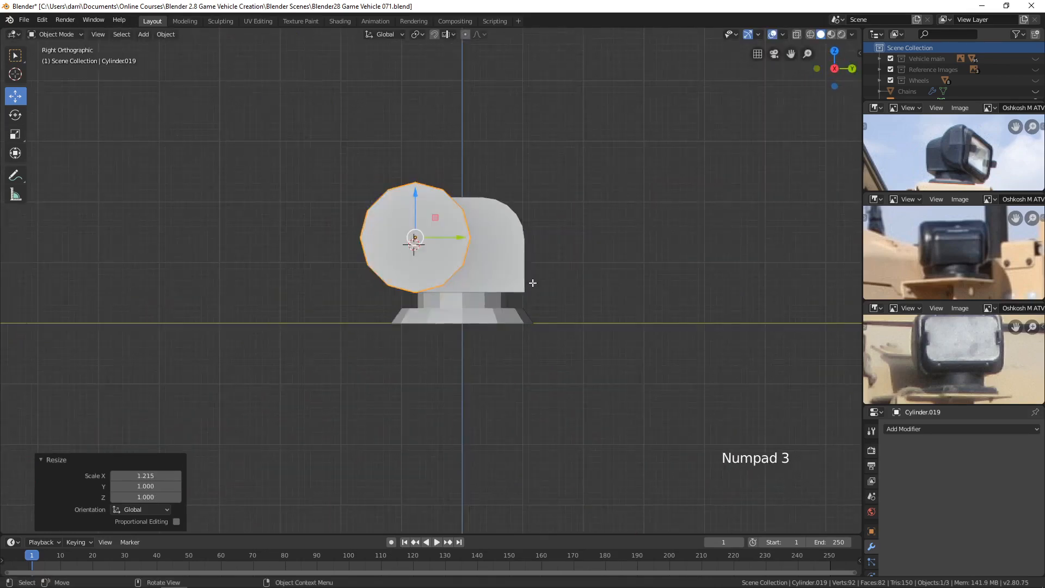
{"action": "key", "text": "Tab"}
{"action": "key", "text": "alt+z"}
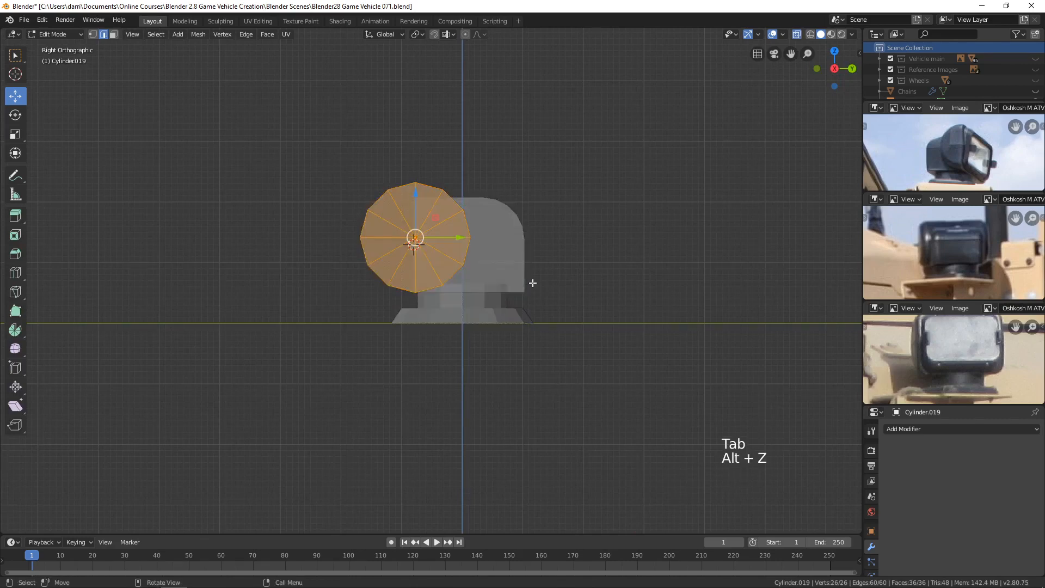
{"action": "key", "text": "3"}
{"action": "key", "text": "alt+a"}
{"action": "scroll", "coordinate": [530, 284], "scroll_direction": "up", "scroll_amount": 4}
{"action": "middle_click_drag", "start_coordinate": [509, 261], "coordinate": [501, 297], "text": "shift"}
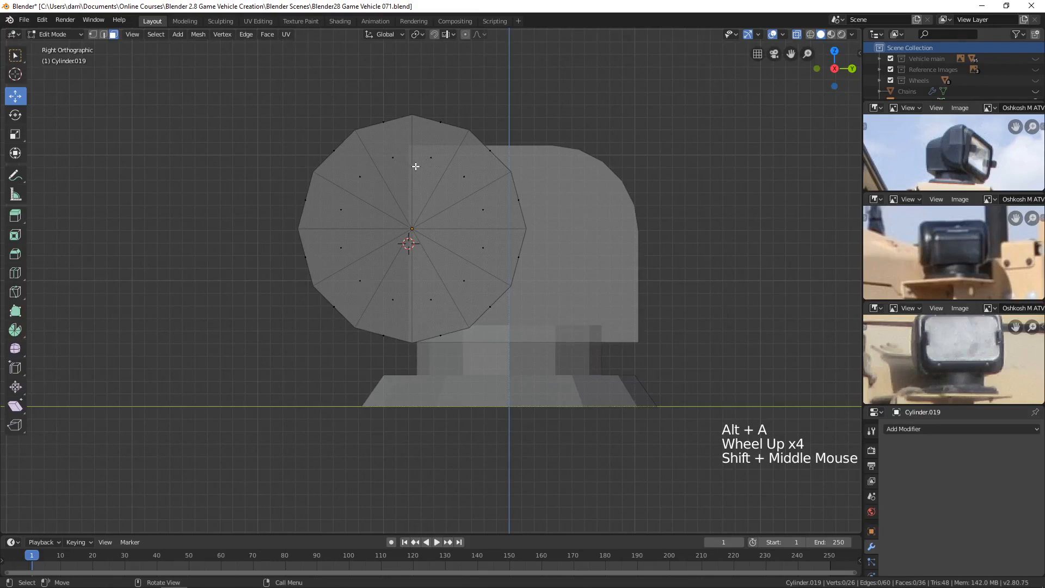
{"action": "key", "text": "b"}
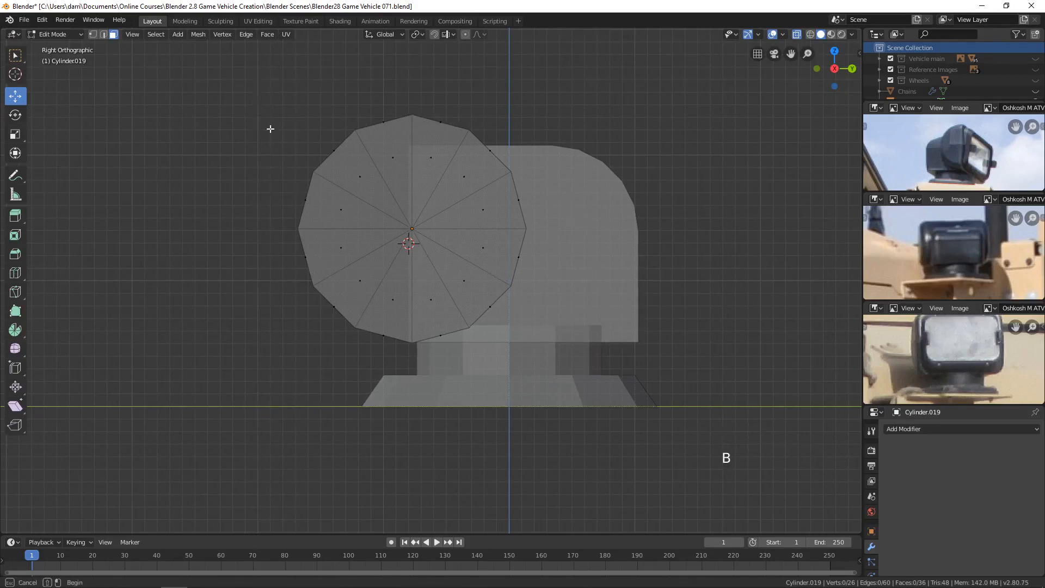
{"action": "left_click_drag", "start_coordinate": [257, 81], "coordinate": [406, 391]}
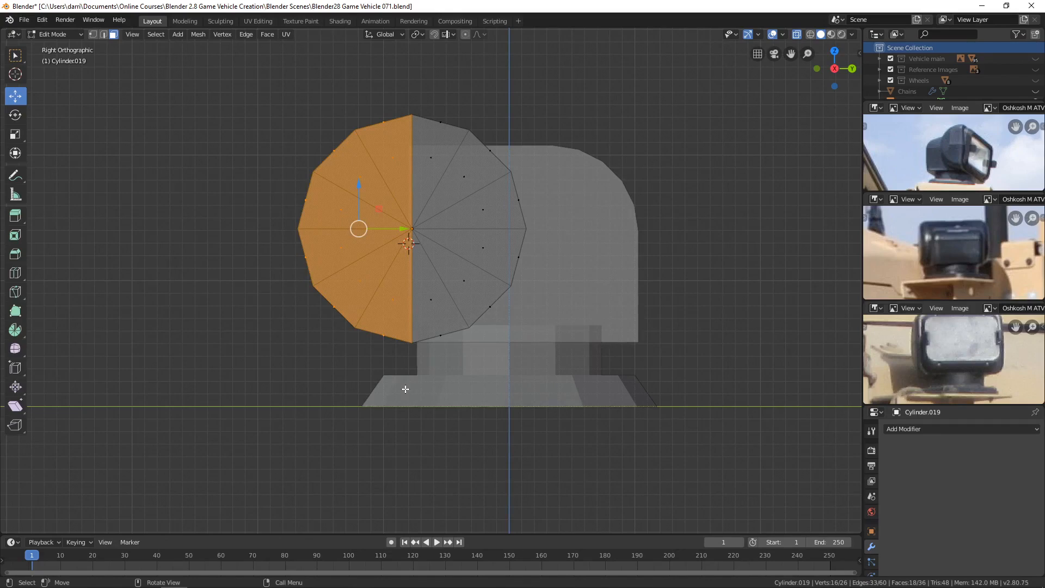
{"action": "key", "text": "x"}
{"action": "left_click", "coordinate": [370, 389]}
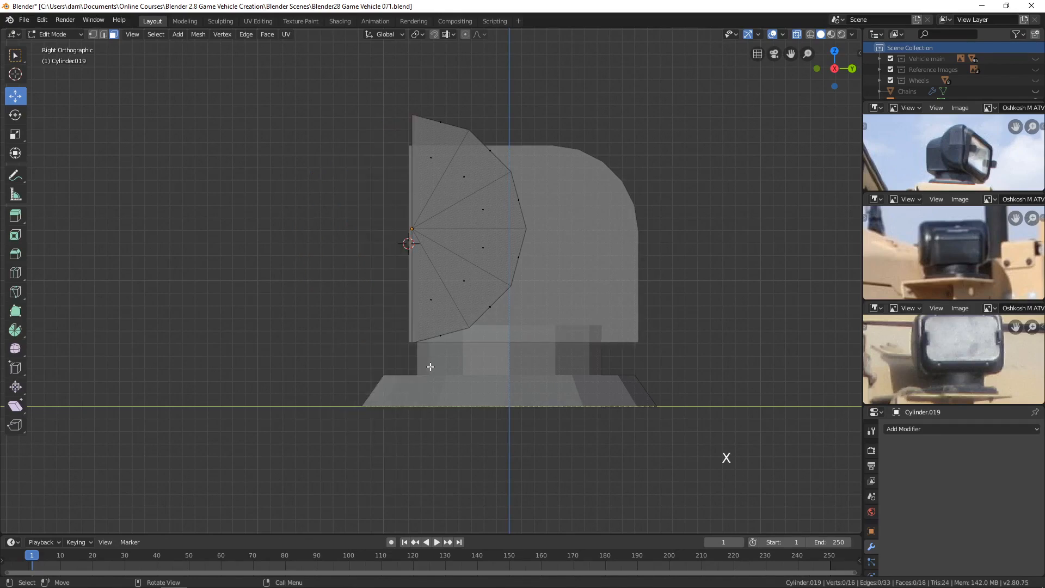
{"action": "key", "text": "Tab"}
{"action": "key", "text": "ctrl+z"}
{"action": "key", "text": "Tab"}
Step: Extrude the half cylinder's open rim loop outward about 0.0144 m along negative Y
{"action": "middle_click_drag", "start_coordinate": [480, 231], "coordinate": [474, 263]}
{"action": "key", "text": "2"}
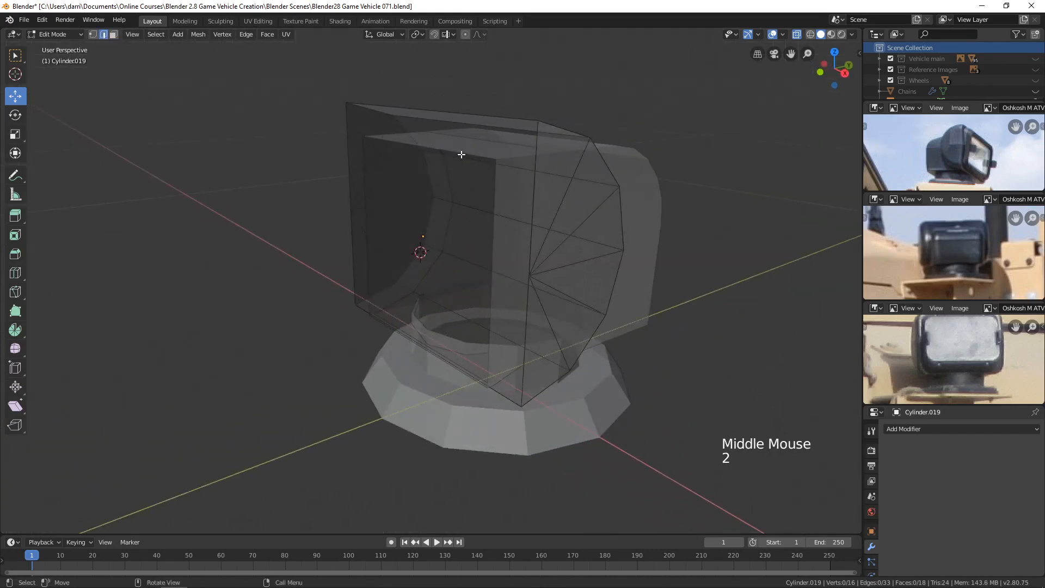
{"action": "left_click", "coordinate": [479, 116], "text": "alt"}
{"action": "scroll", "coordinate": [520, 193], "scroll_direction": "down", "scroll_amount": 2}
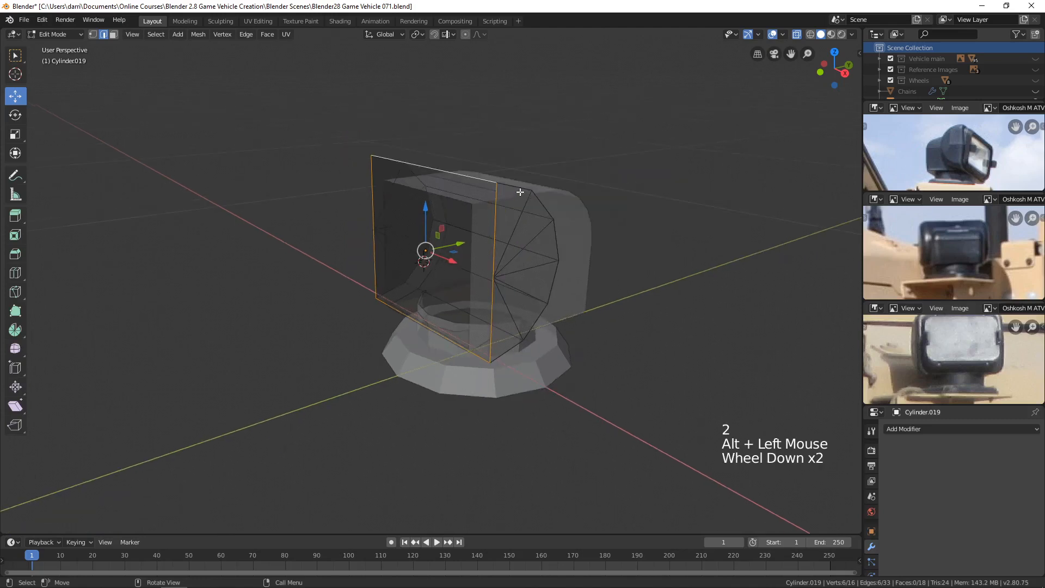
{"action": "key", "text": "alt+z"}
{"action": "middle_click_drag", "start_coordinate": [523, 204], "coordinate": [521, 248]}
{"action": "key", "text": "KP_3"}
{"action": "scroll", "coordinate": [533, 225], "scroll_direction": "up", "scroll_amount": 3}
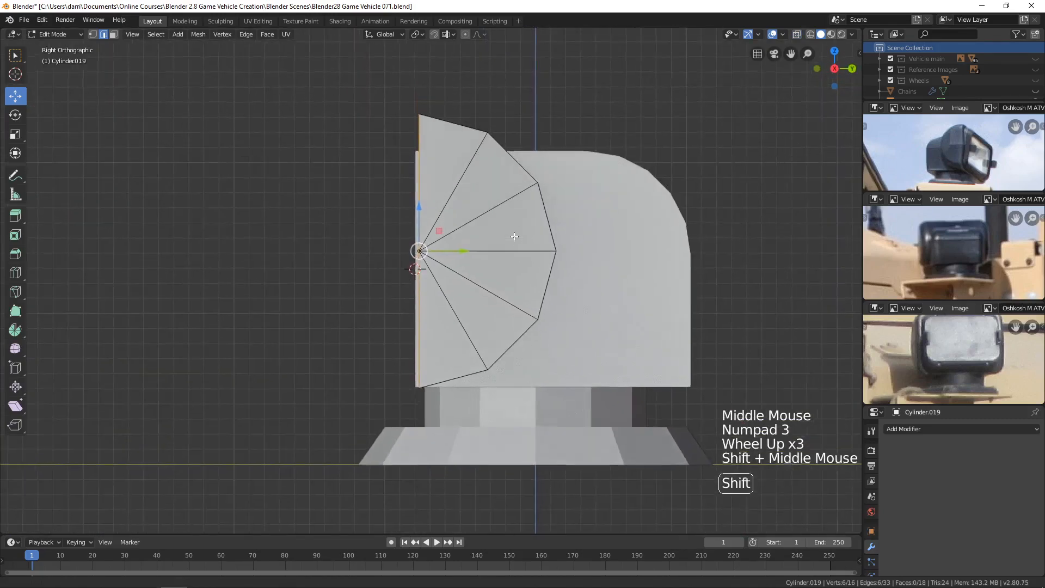
{"action": "key", "text": "e"}
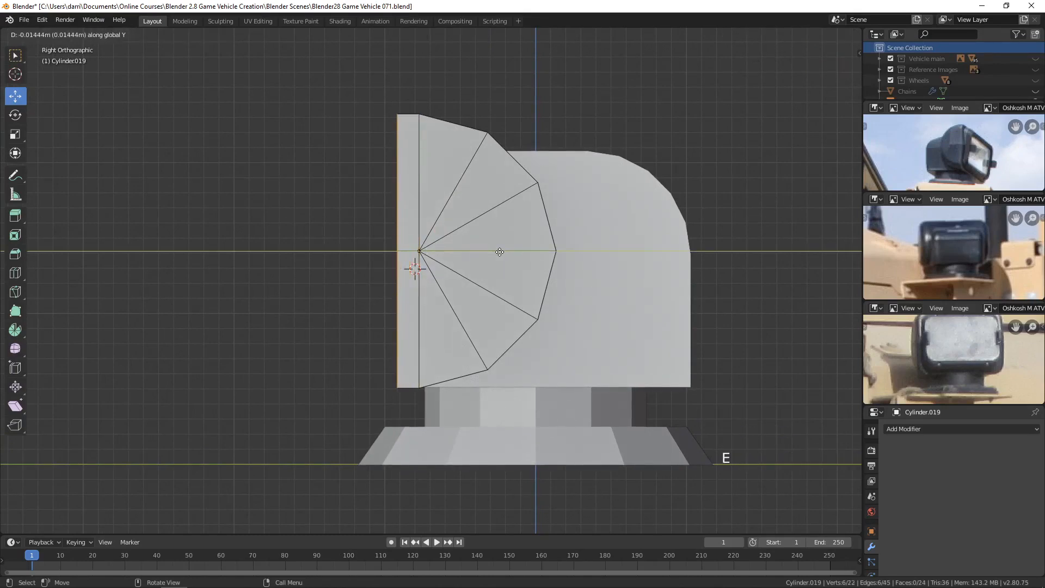
{"action": "left_click", "coordinate": [500, 252]}
Step: Extrude the housing's open front loop and scale it inward to about 0.876 to form a frame around the opening
{"action": "middle_click_drag", "start_coordinate": [482, 270], "coordinate": [585, 288]}
{"action": "scroll", "coordinate": [516, 282], "scroll_direction": "down", "scroll_amount": 2}
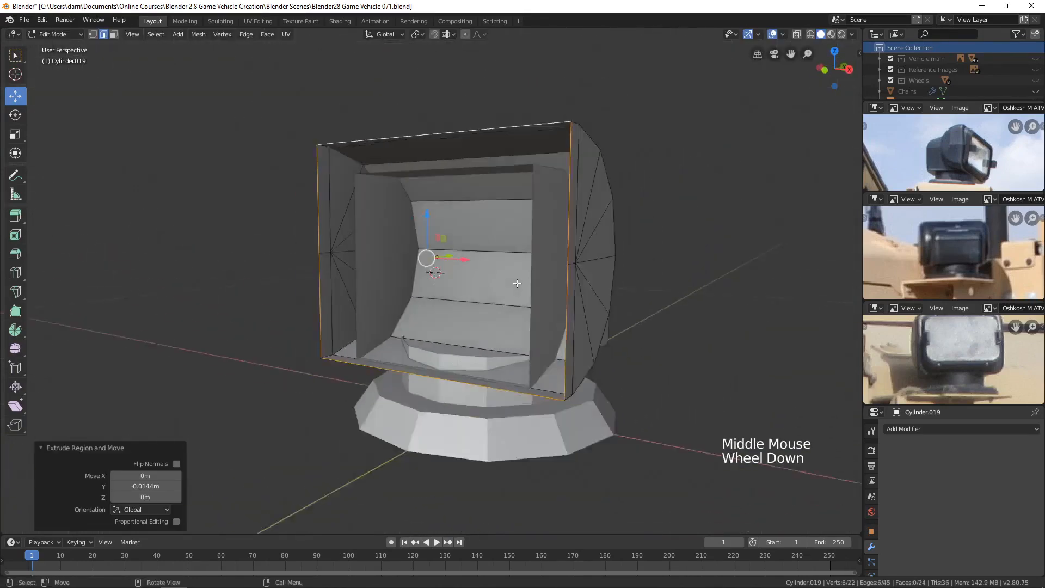
{"action": "middle_click_drag", "start_coordinate": [516, 282], "coordinate": [556, 310]}
{"action": "middle_click_drag", "start_coordinate": [614, 277], "coordinate": [648, 329]}
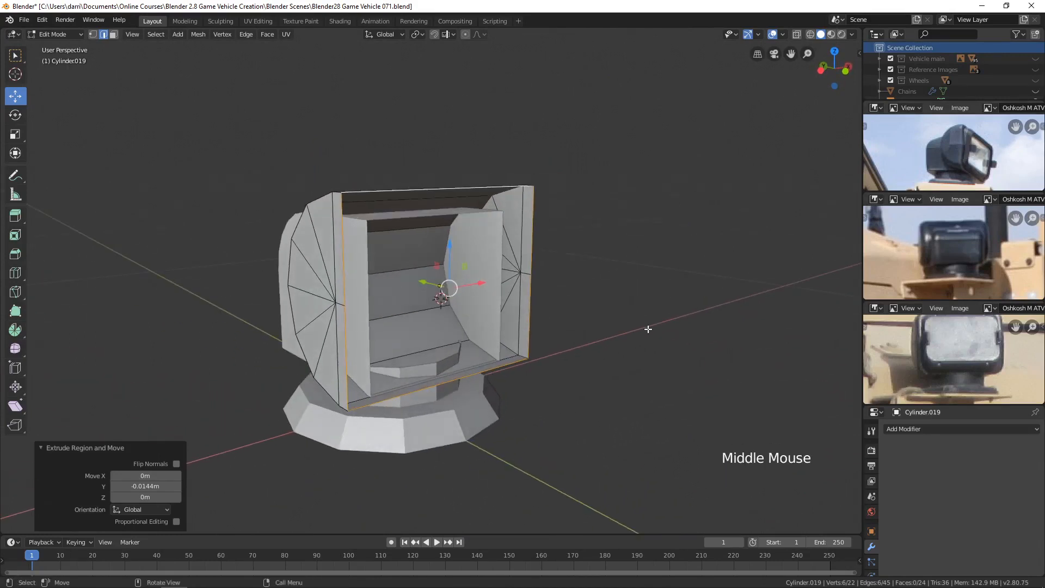
{"action": "key", "text": "e"}
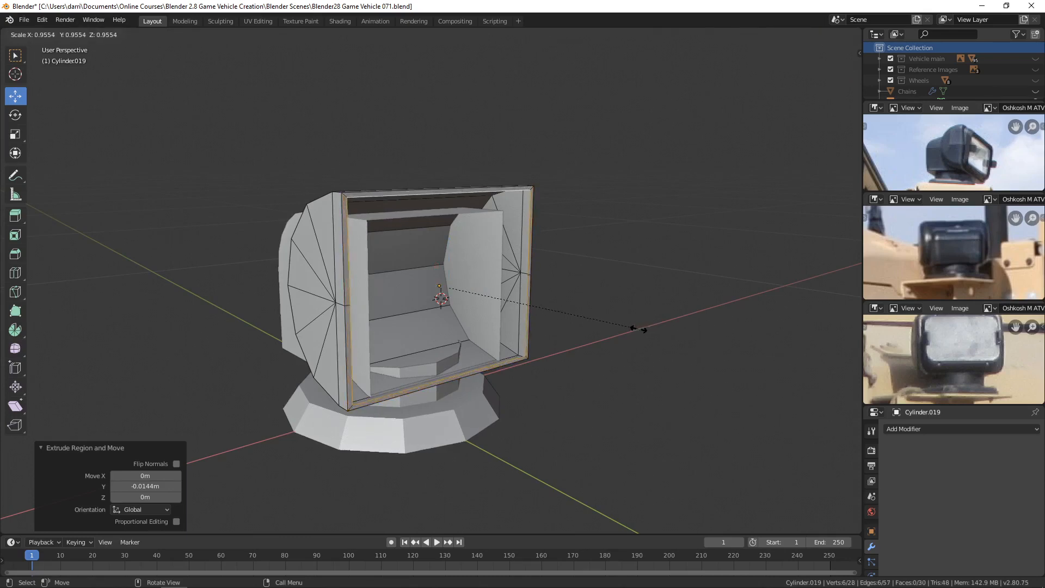
{"action": "left_click", "coordinate": [618, 325]}
Step: Extrude the frame's inner loop about 0.0114 m along positive Y and fill it with a face as the recessed glass
{"action": "middle_click_drag", "start_coordinate": [619, 325], "coordinate": [550, 315]}
{"action": "key", "text": "e"}
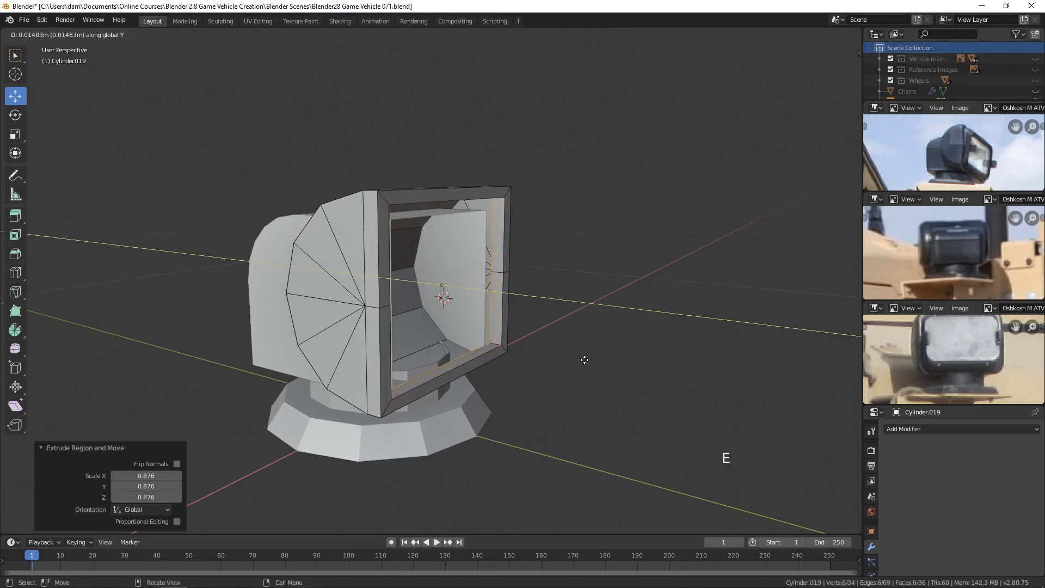
{"action": "left_click", "coordinate": [588, 363]}
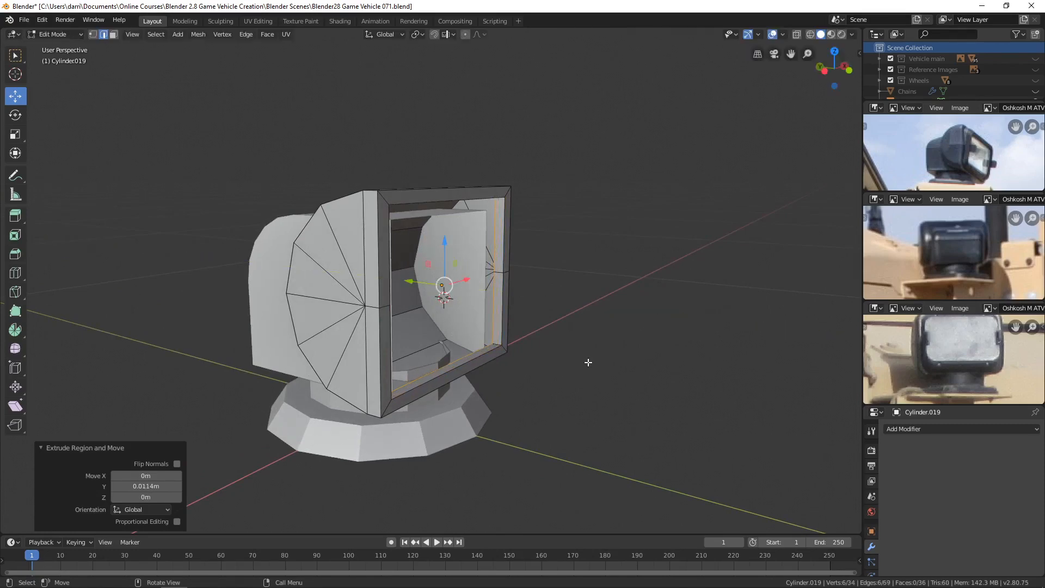
{"action": "middle_click_drag", "start_coordinate": [588, 362], "coordinate": [599, 354]}
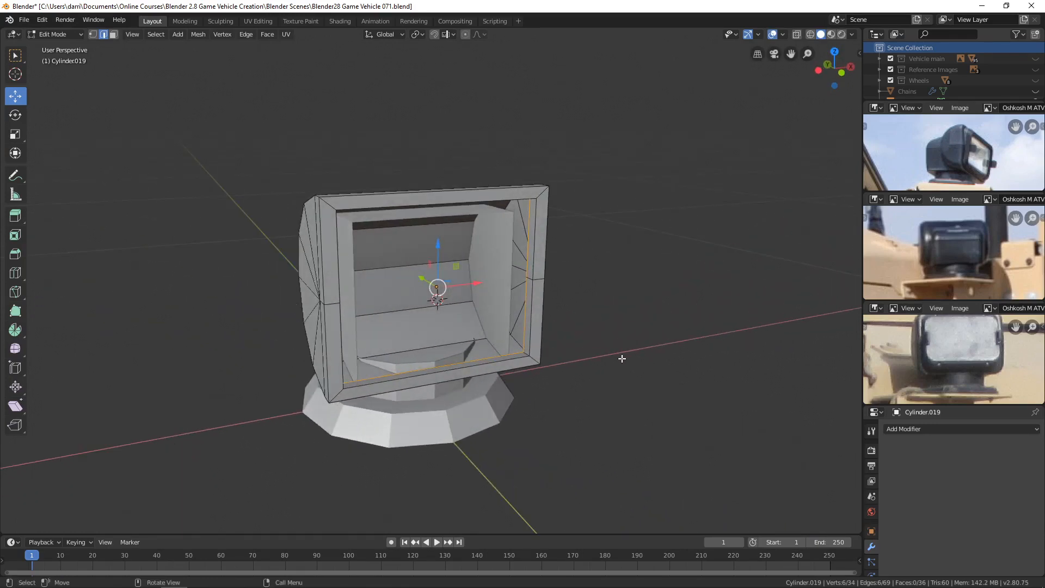
{"action": "key", "text": "f"}
{"action": "key", "text": "alt+a"}
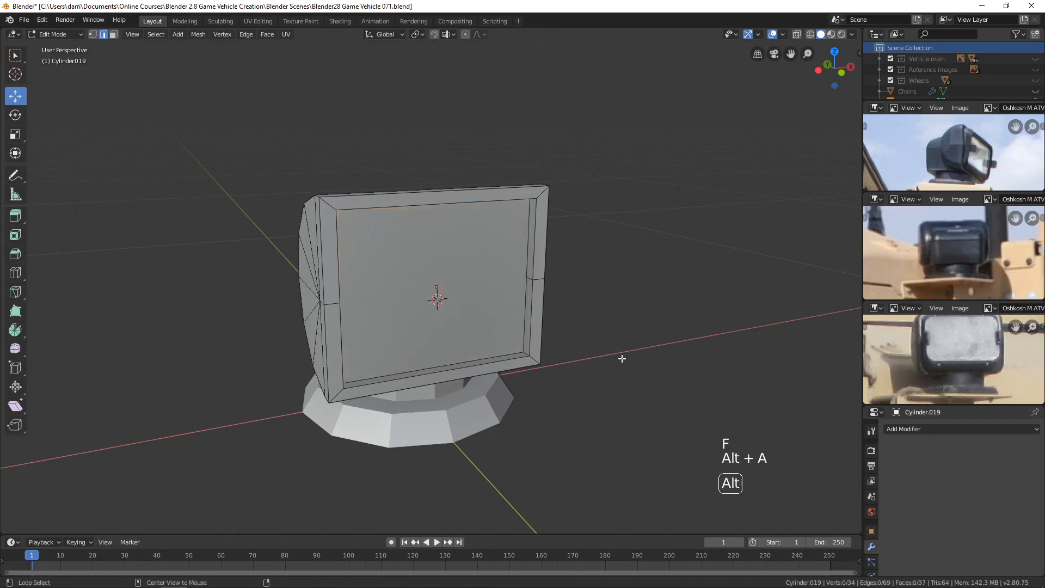
{"action": "key", "text": "Tab"}
Step: Bevel the curved top and rear vertical edges on both sides of the lamp body by about 0.205 m with three segments
{"action": "middle_click_drag", "start_coordinate": [560, 365], "coordinate": [477, 285]}
{"action": "left_click", "coordinate": [508, 328]}
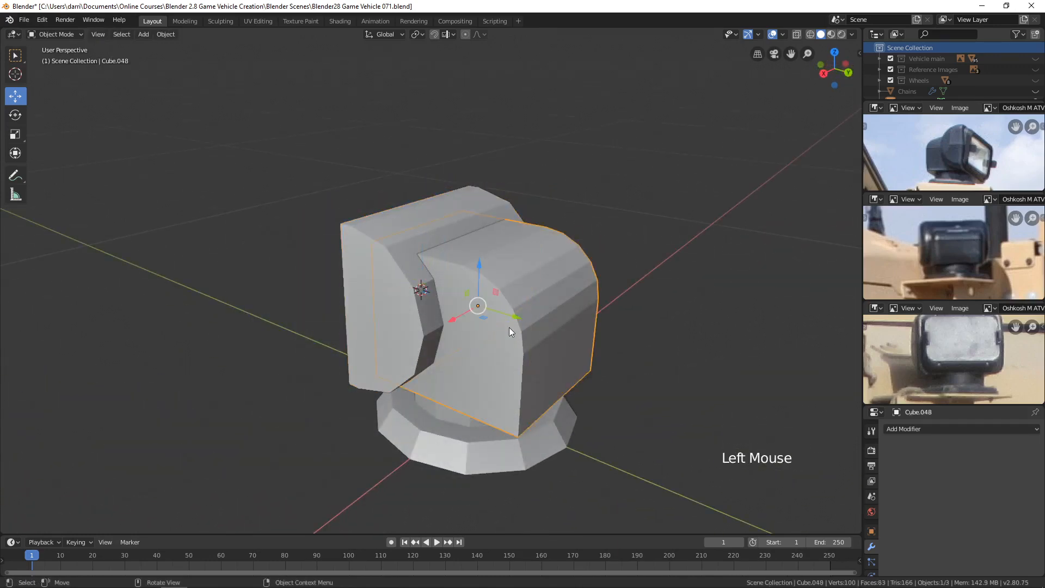
{"action": "key", "text": "Tab"}
{"action": "key", "text": "2"}
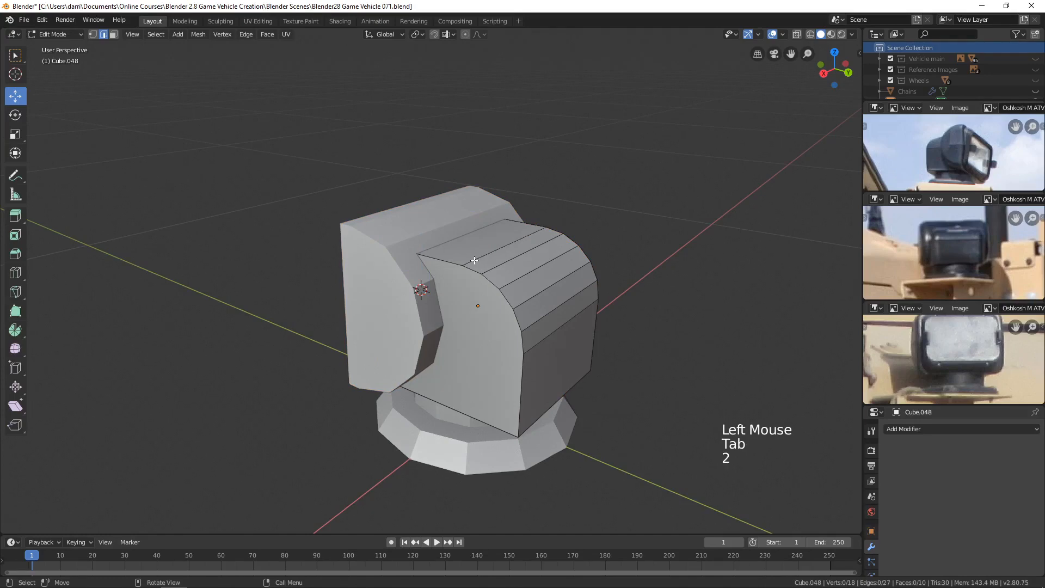
{"action": "left_click", "coordinate": [514, 315], "text": "alt"}
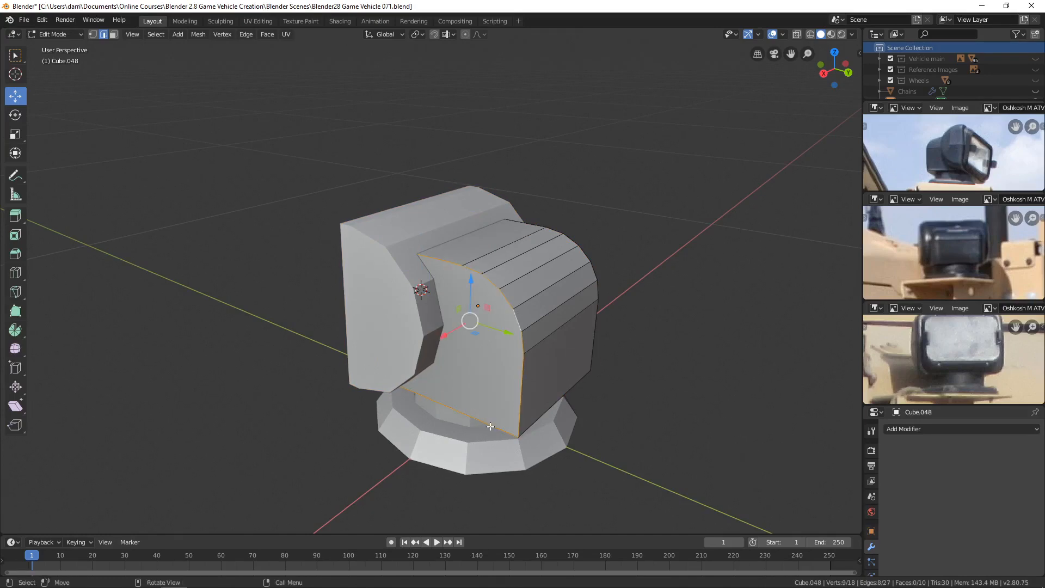
{"action": "middle_click_drag", "start_coordinate": [444, 416], "coordinate": [509, 377]}
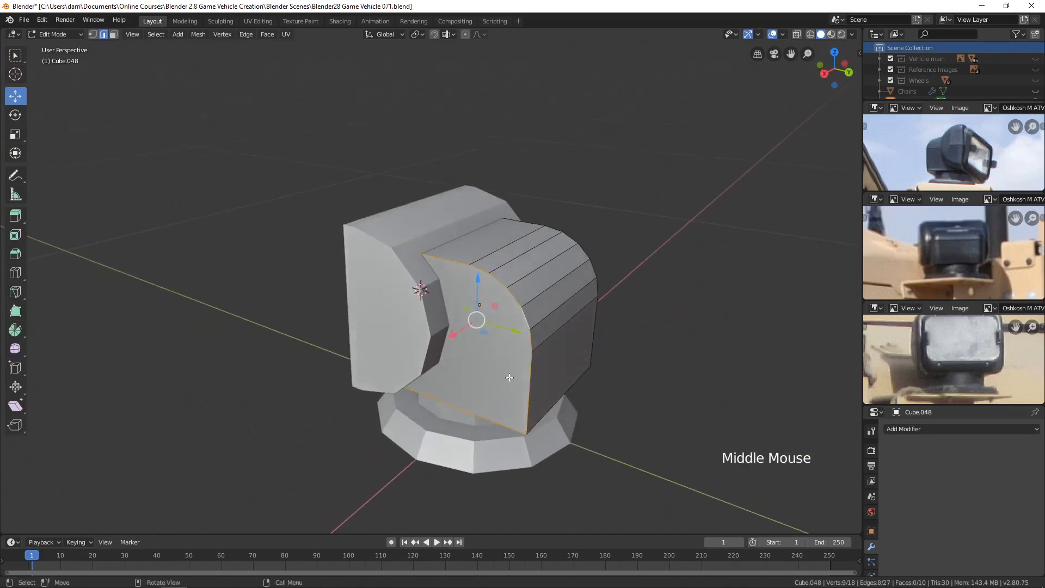
{"action": "mouse_move", "coordinate": [445, 265]}
{"action": "middle_mouse_down"}
{"action": "mouse_move", "coordinate": [506, 344]}
{"action": "mouse_move", "coordinate": [462, 257]}
{"action": "mouse_move", "coordinate": [436, 250]}
{"action": "middle_mouse_up"}
{"action": "left_click", "coordinate": [464, 293]}
{"action": "left_click", "coordinate": [497, 343], "text": "ctrl"}
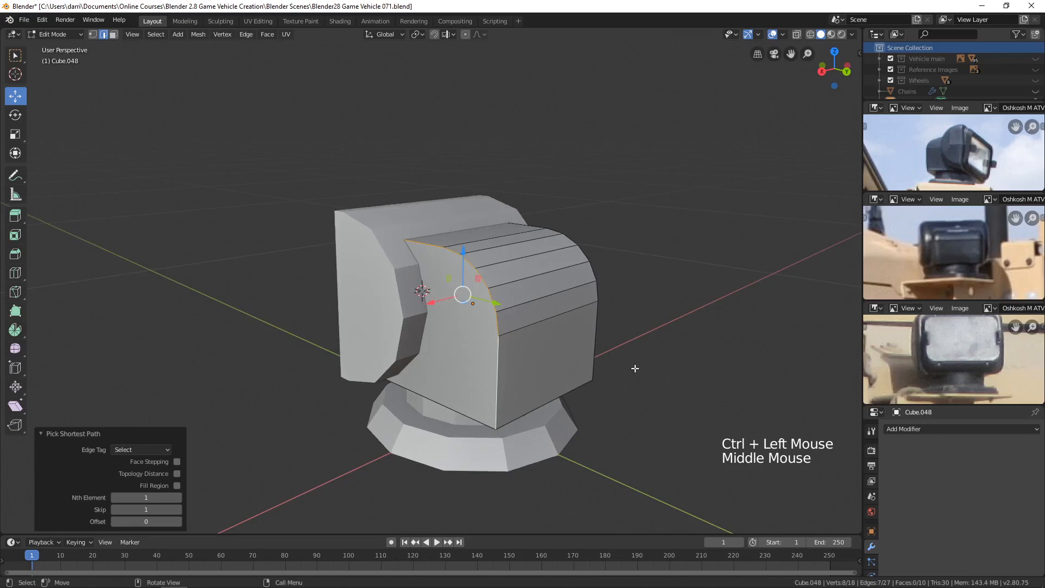
{"action": "middle_click_drag", "start_coordinate": [635, 368], "coordinate": [526, 359]}
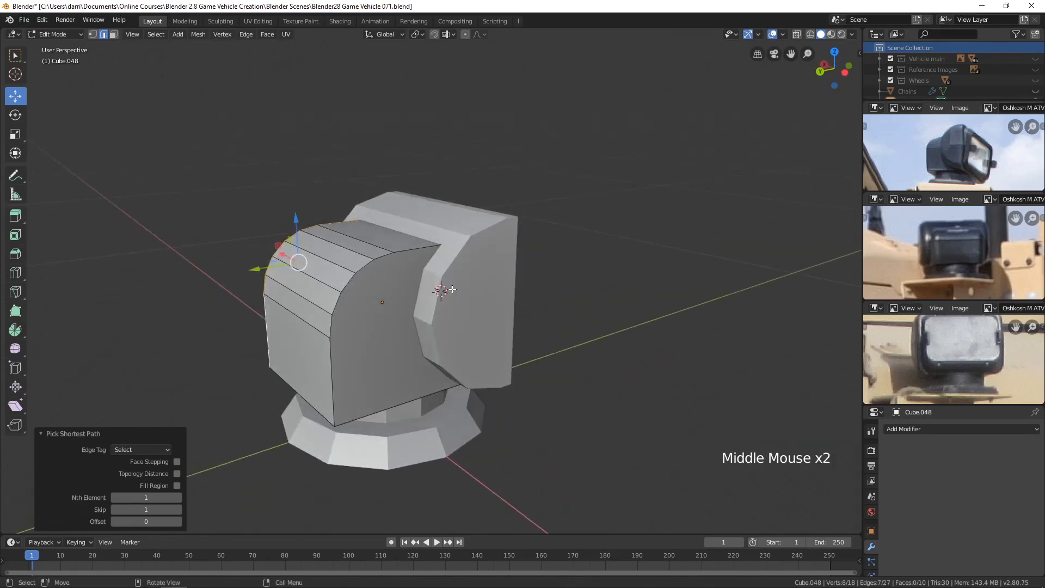
{"action": "left_click", "coordinate": [343, 430], "text": "shift"}
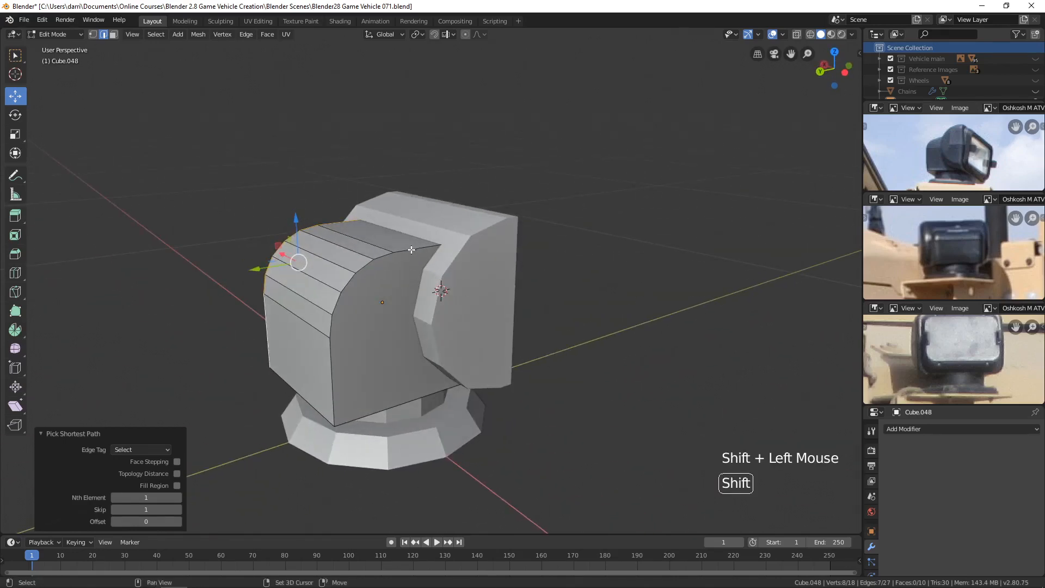
{"action": "left_click", "coordinate": [334, 398], "text": "ctrl"}
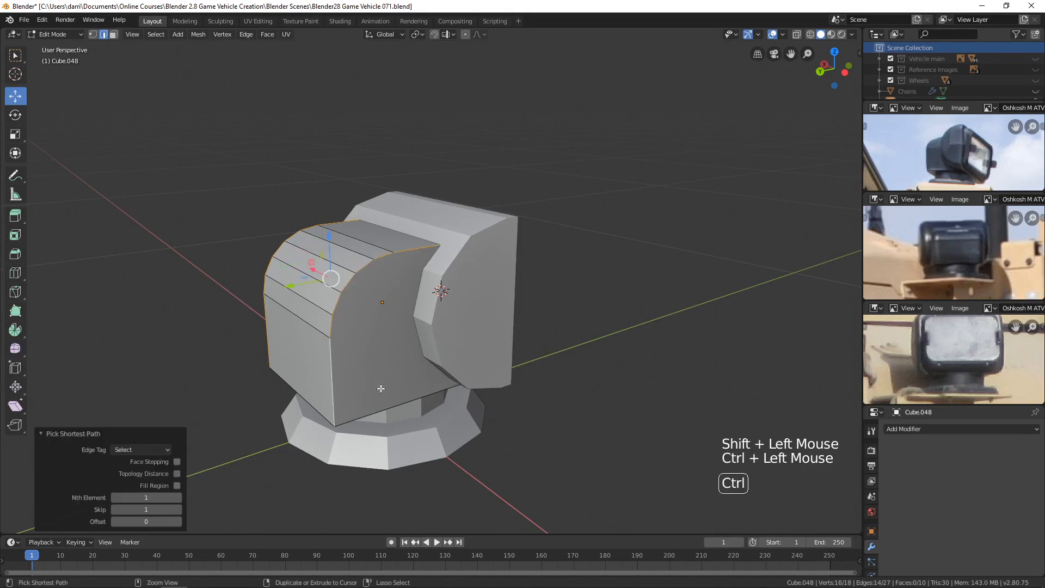
{"action": "middle_click_drag", "start_coordinate": [334, 397], "coordinate": [491, 375]}
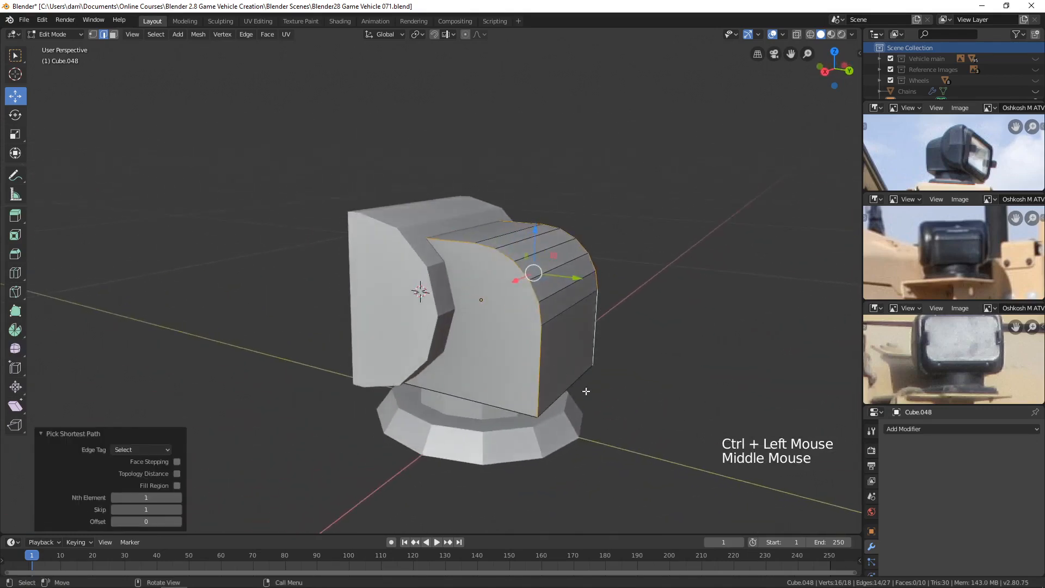
{"action": "key", "text": "ctrl+b"}
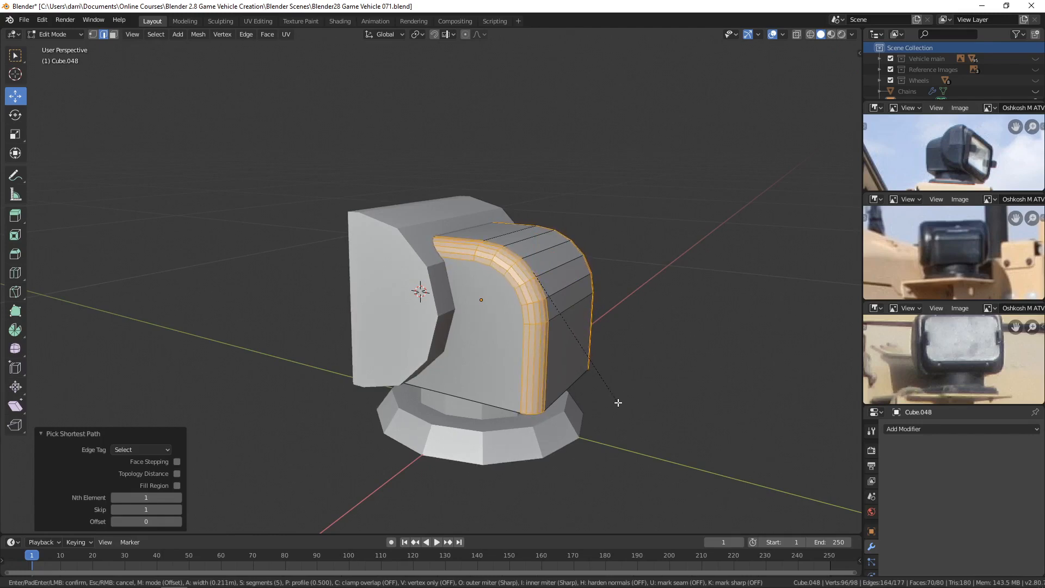
{"action": "scroll", "coordinate": [618, 403], "scroll_direction": "down", "scroll_amount": 2}
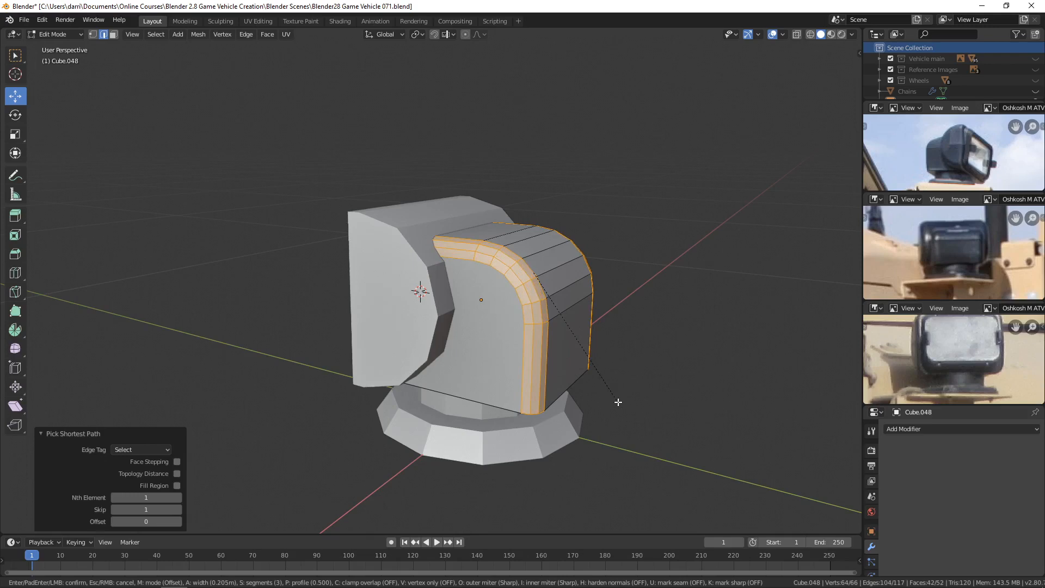
{"action": "scroll", "coordinate": [619, 403], "scroll_direction": "up", "scroll_amount": 1}
{"action": "scroll", "coordinate": [618, 402], "scroll_direction": "down", "scroll_amount": 1}
{"action": "left_click", "coordinate": [619, 403]}
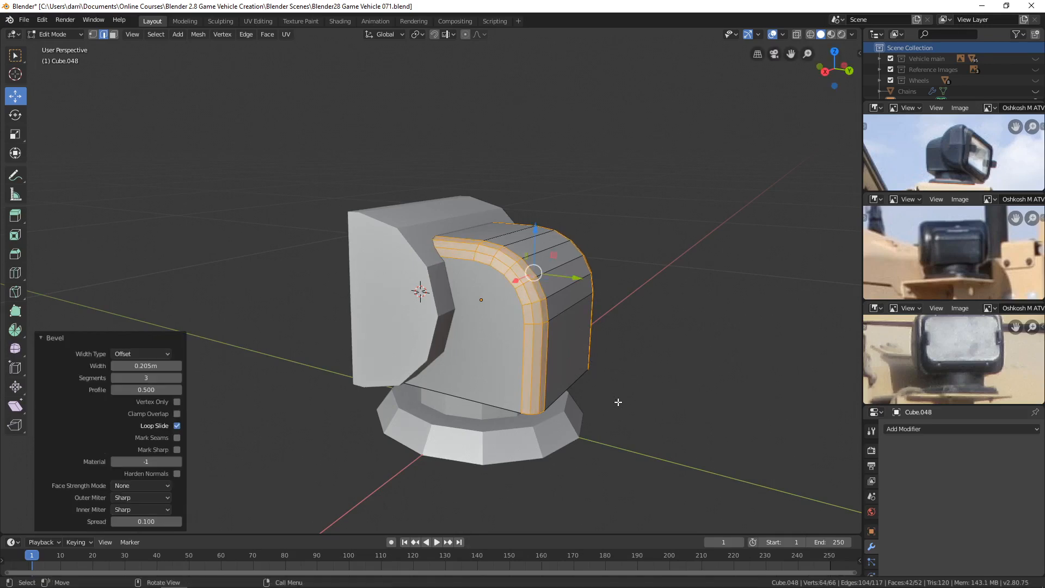
{"action": "key", "text": "alt+a"}
{"action": "key", "text": "Tab"}
Step: Select the front housing's two upper corner edge paths, from the recess across the frame and back along the housing
{"action": "scroll", "coordinate": [542, 409], "scroll_direction": "down", "scroll_amount": 2}
{"action": "mouse_move", "coordinate": [541, 410]}
{"action": "middle_mouse_down"}
{"action": "mouse_move", "coordinate": [500, 380]}
{"action": "mouse_move", "coordinate": [613, 382]}
{"action": "mouse_move", "coordinate": [533, 400]}
{"action": "middle_mouse_up"}
{"action": "scroll", "coordinate": [533, 398], "scroll_direction": "up", "scroll_amount": 2}
{"action": "middle_click_drag", "start_coordinate": [545, 342], "coordinate": [565, 249], "text": "shift"}
{"action": "left_click", "coordinate": [488, 365]}
{"action": "key", "text": "Tab"}
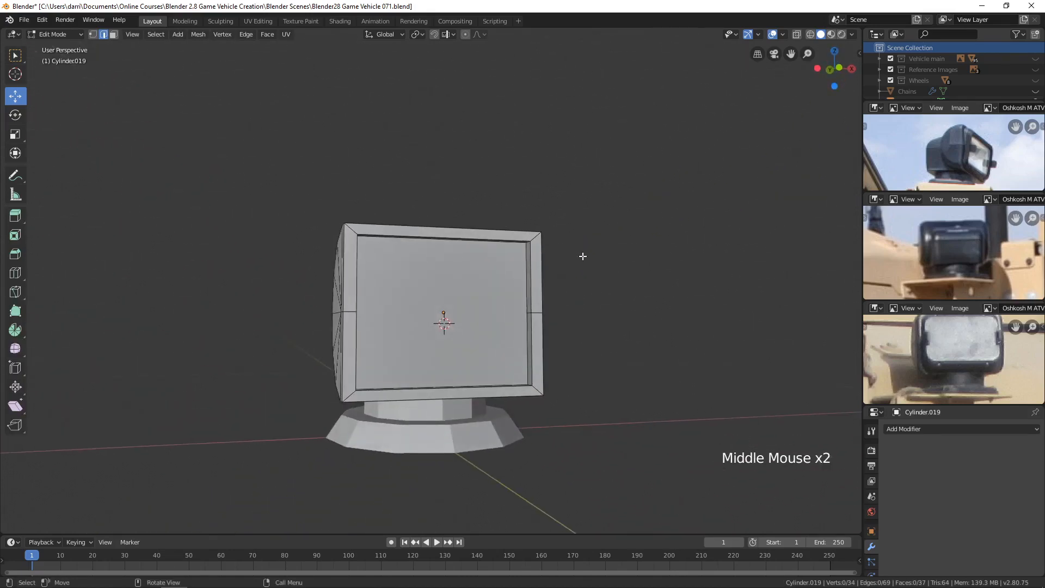
{"action": "middle_click_drag", "start_coordinate": [948, 338], "coordinate": [939, 354], "text": "shift"}
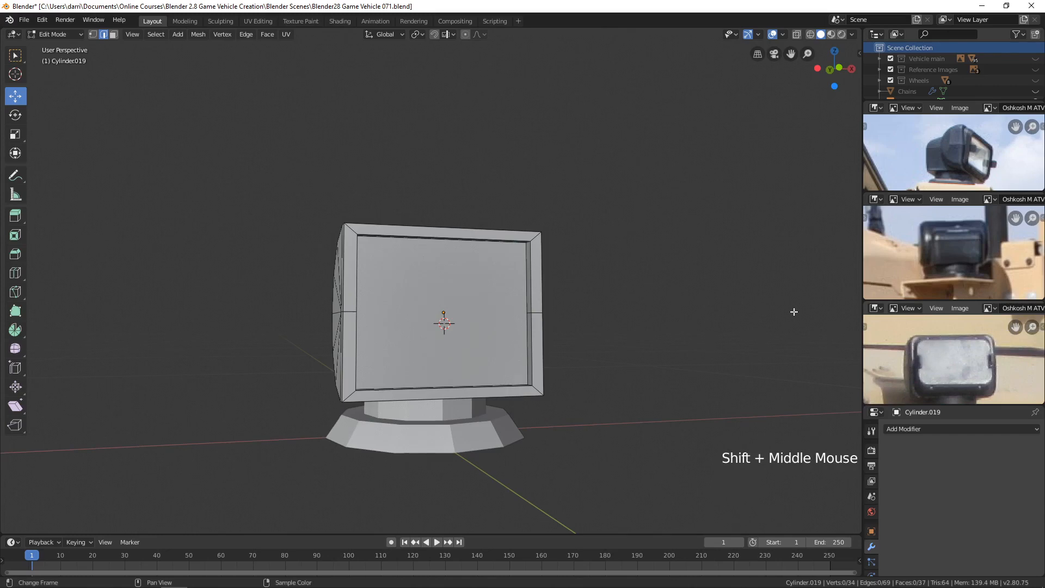
{"action": "scroll", "coordinate": [583, 224], "scroll_direction": "up", "scroll_amount": 1}
{"action": "middle_click_drag", "start_coordinate": [583, 224], "coordinate": [539, 256], "text": "shift"}
{"action": "scroll", "coordinate": [537, 257], "scroll_direction": "up", "scroll_amount": 1}
{"action": "middle_click_drag", "start_coordinate": [536, 257], "coordinate": [537, 257]}
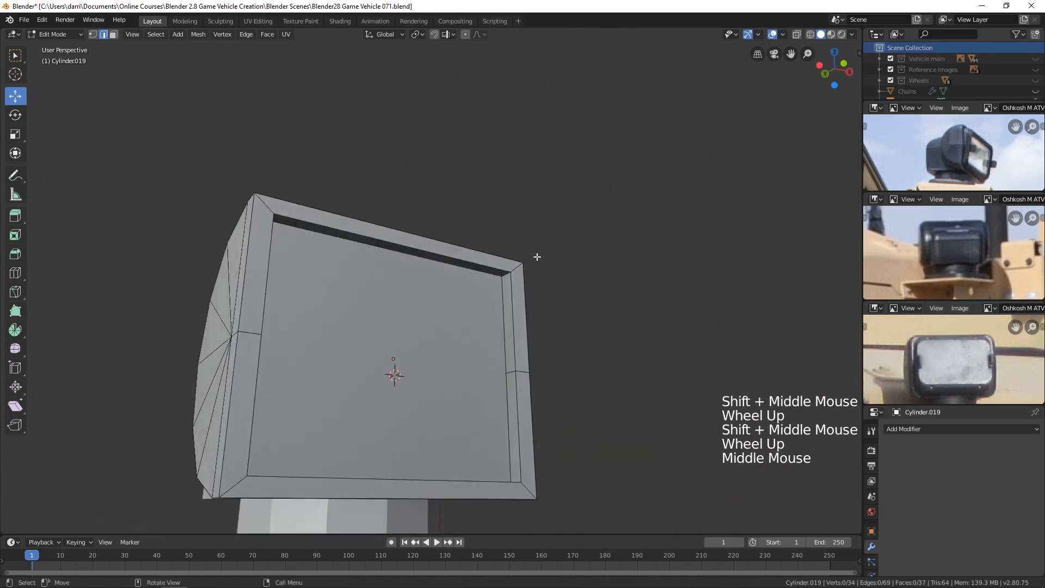
{"action": "key", "text": "2"}
{"action": "left_click", "coordinate": [507, 275]}
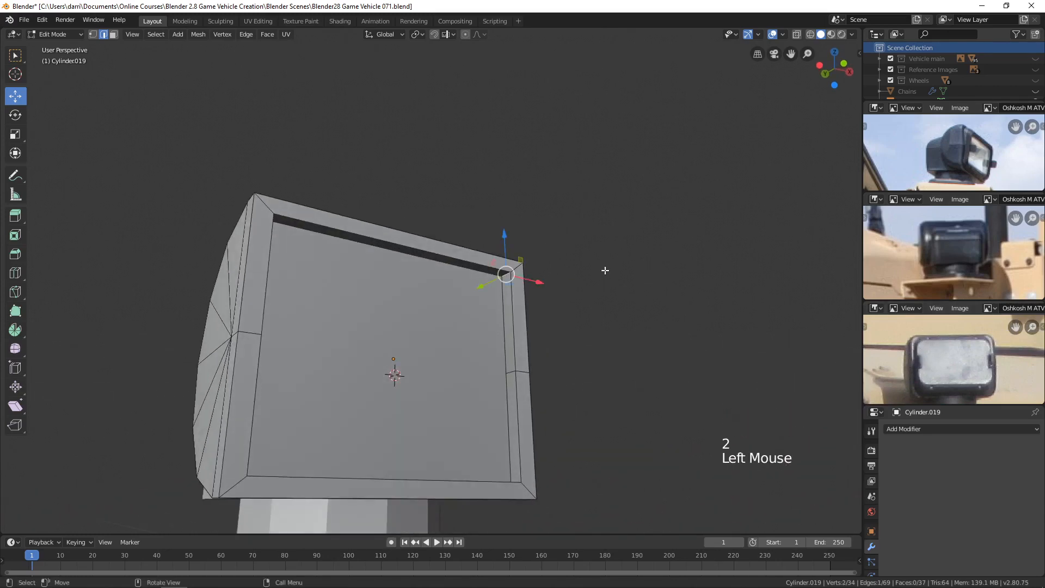
{"action": "middle_click_drag", "start_coordinate": [604, 273], "coordinate": [470, 347]}
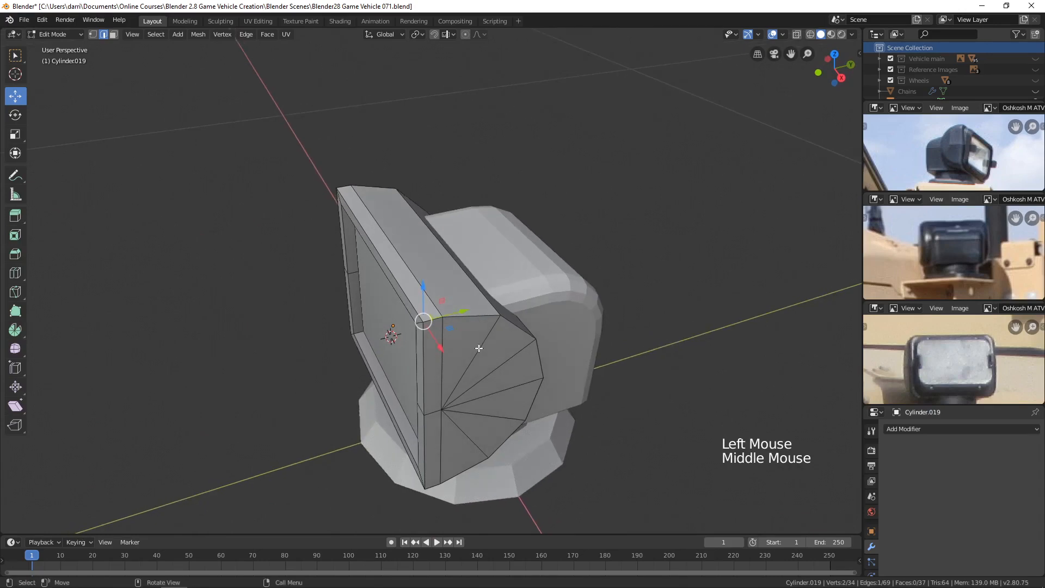
{"action": "left_click", "coordinate": [474, 319], "text": "ctrl"}
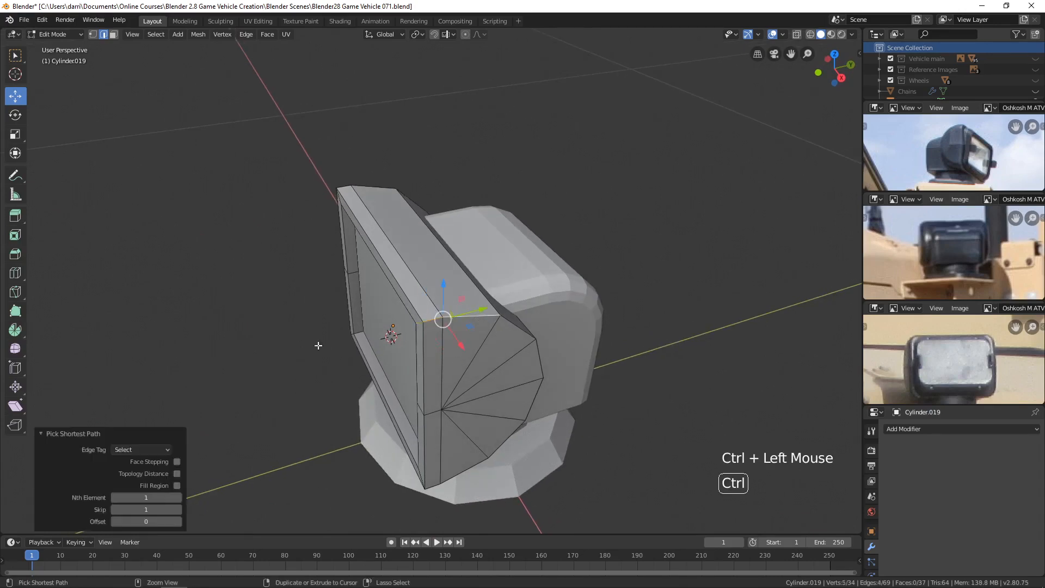
{"action": "middle_click_drag", "start_coordinate": [317, 345], "coordinate": [448, 373]}
{"action": "left_click", "coordinate": [282, 286], "text": "shift"}
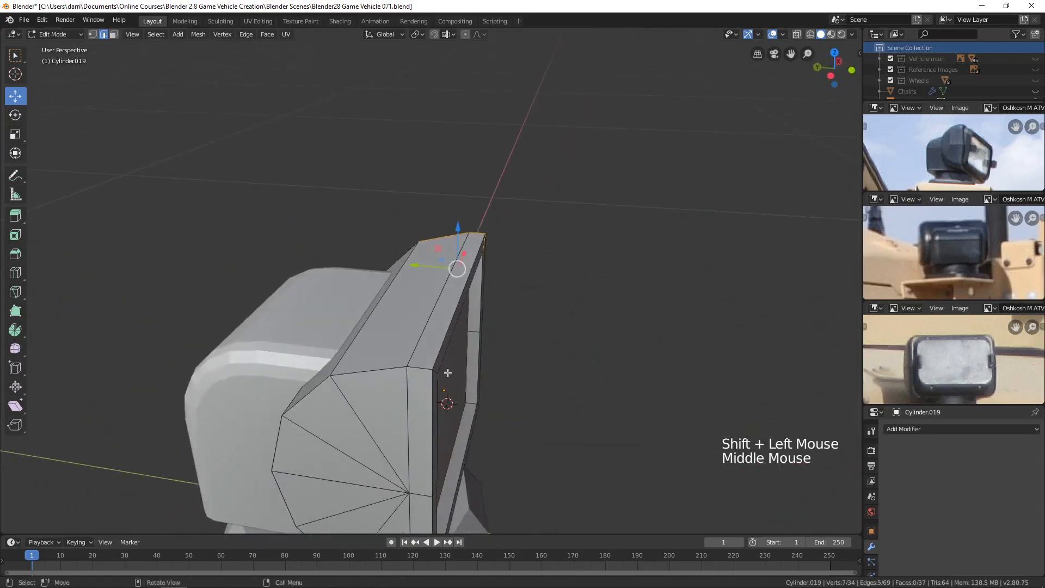
{"action": "left_click", "coordinate": [512, 384], "text": "ctrl"}
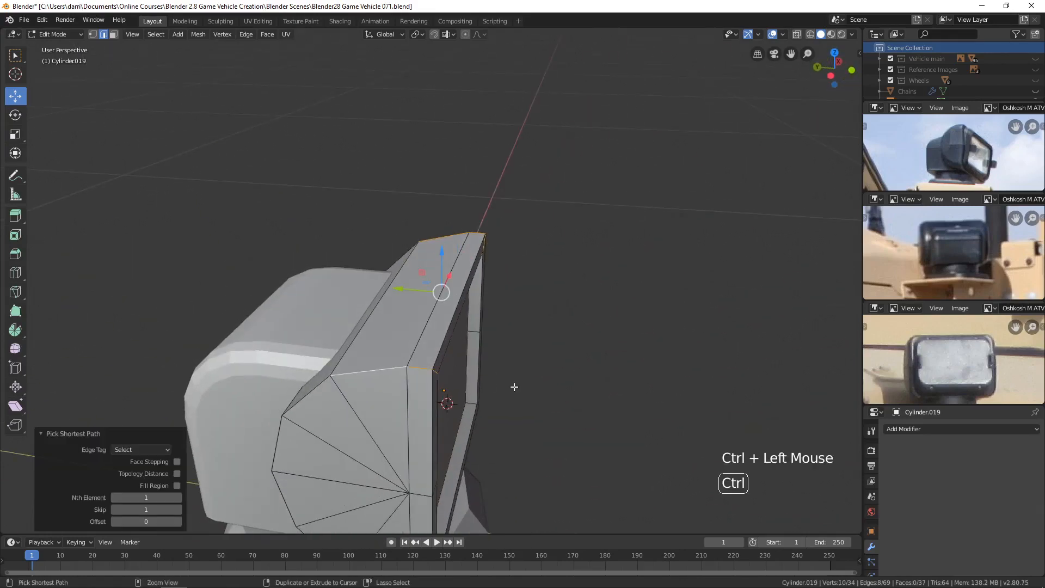
Step: Add the front housing's two lower corner edge paths, from the recess across the frame and back, to the selection
{"action": "middle_click_drag", "start_coordinate": [512, 384], "coordinate": [490, 392]}
{"action": "middle_click_drag", "start_coordinate": [550, 409], "coordinate": [479, 354], "text": "shift"}
{"action": "middle_click_drag", "start_coordinate": [414, 359], "coordinate": [212, 432]}
{"action": "left_click", "coordinate": [436, 383], "text": "shift"}
{"action": "left_click", "coordinate": [473, 400], "text": "ctrl"}
{"action": "left_click", "coordinate": [220, 360], "text": "shift"}
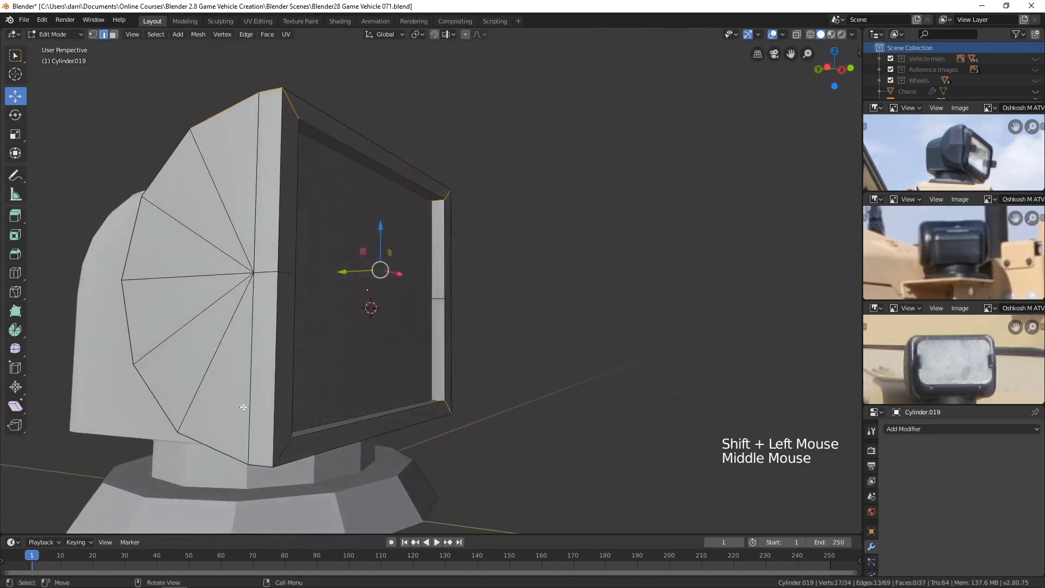
{"action": "left_click", "coordinate": [211, 433], "text": "ctrl"}
{"action": "scroll", "coordinate": [518, 325], "scroll_direction": "down", "scroll_amount": 2}
{"action": "mouse_move", "coordinate": [518, 324]}
{"action": "middle_mouse_down"}
{"action": "mouse_move", "coordinate": [483, 392]}
{"action": "mouse_move", "coordinate": [371, 370]}
{"action": "mouse_move", "coordinate": [518, 342]}
{"action": "middle_mouse_up"}
{"action": "scroll", "coordinate": [371, 370], "scroll_direction": "up", "scroll_amount": 2}
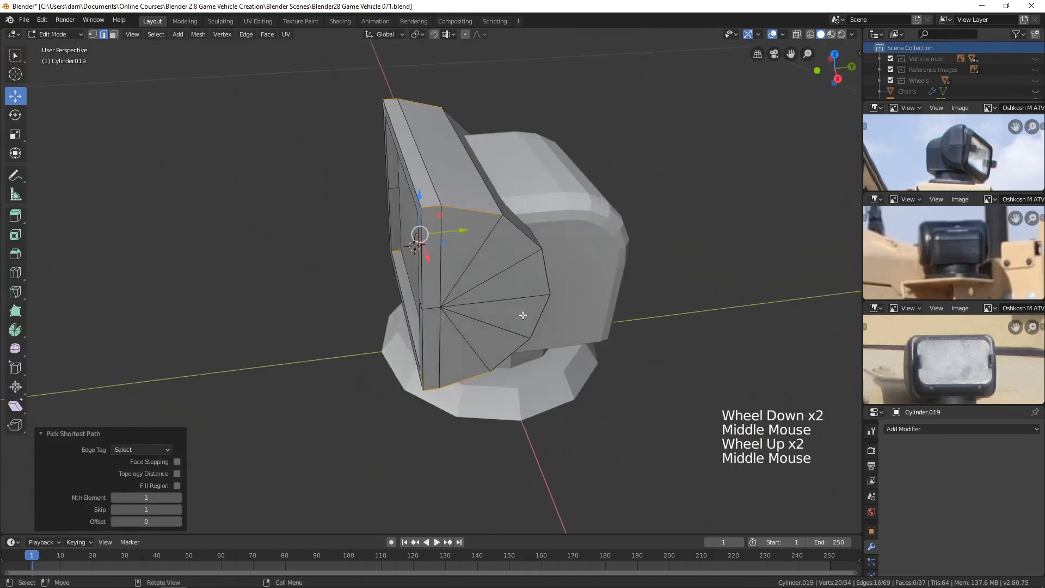
Step: Try a three-segment bevel on only the four corner edge paths of the front housing
{"action": "key", "text": "ctrl+b"}
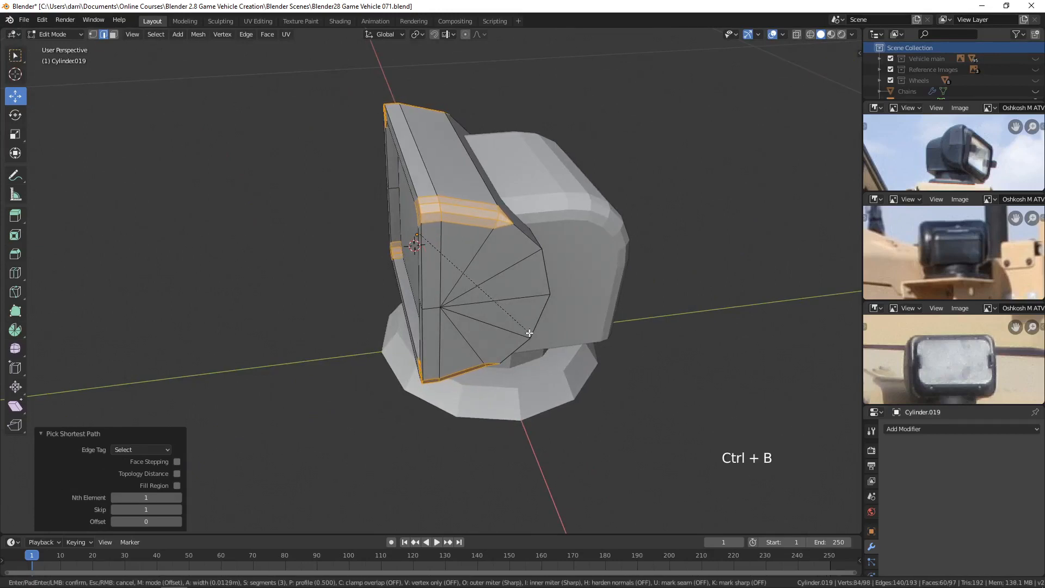
{"action": "left_click", "coordinate": [528, 327]}
{"action": "middle_click_drag", "start_coordinate": [528, 327], "coordinate": [528, 346]}
{"action": "scroll", "coordinate": [528, 346], "scroll_direction": "down", "scroll_amount": 3}
{"action": "key", "text": "alt+a"}
{"action": "key", "text": "Tab"}
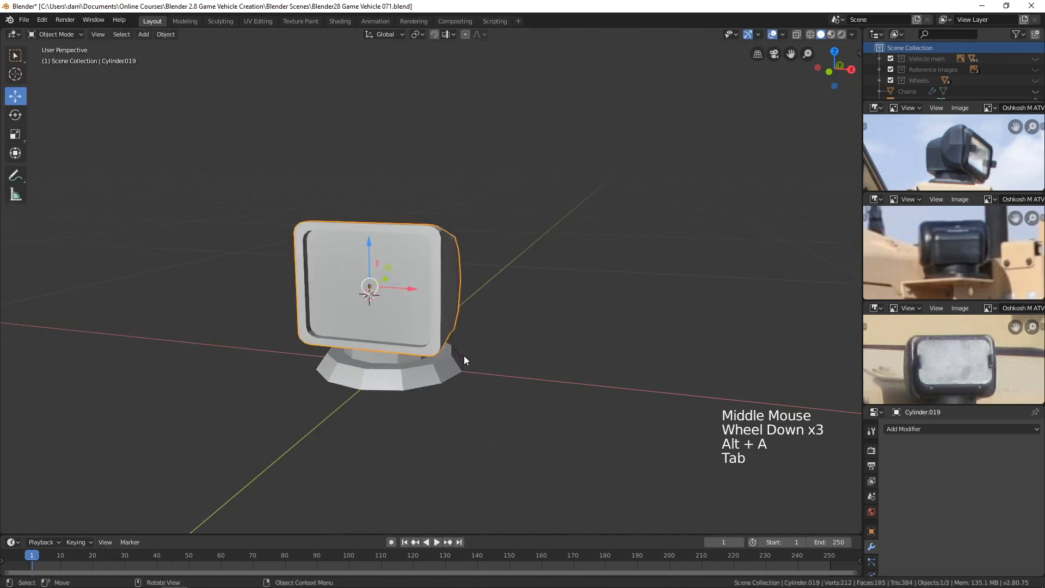
Step: Inspect the housing's rounded corners from the side and rear, and undo the bevel back to the corner edge selection
{"action": "middle_click_drag", "start_coordinate": [464, 355], "coordinate": [576, 364]}
{"action": "scroll", "coordinate": [574, 367], "scroll_direction": "up", "scroll_amount": 1}
{"action": "middle_click_drag", "start_coordinate": [482, 290], "coordinate": [521, 202]}
{"action": "scroll", "coordinate": [547, 280], "scroll_direction": "up", "scroll_amount": 1}
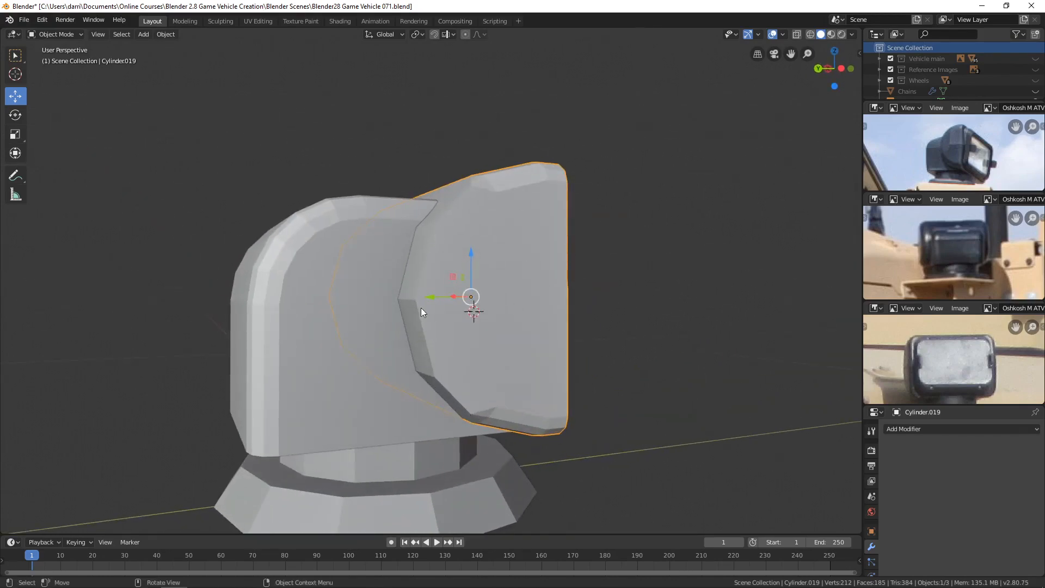
{"action": "middle_click_drag", "start_coordinate": [446, 269], "coordinate": [515, 338]}
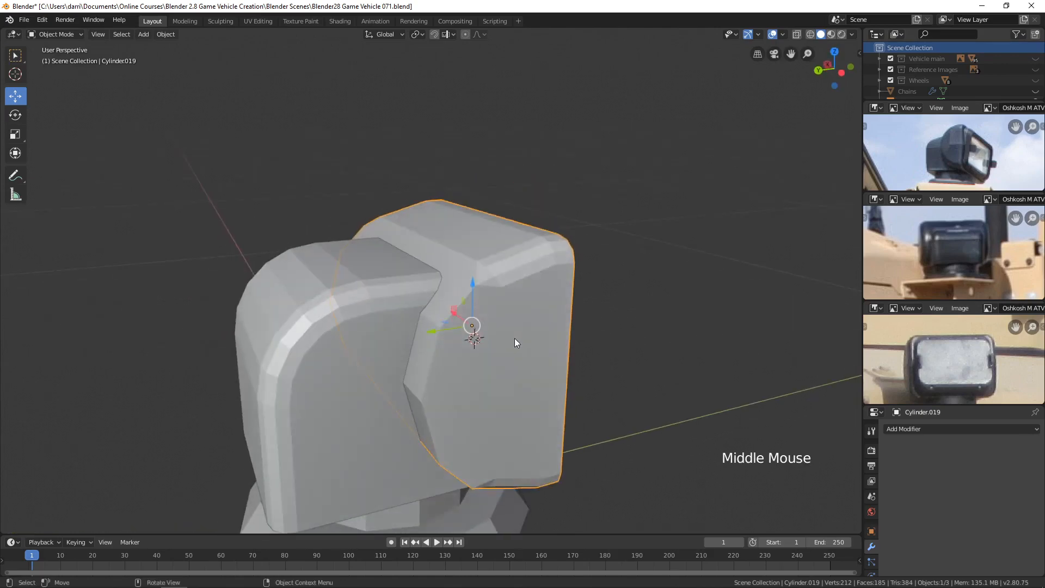
{"action": "key", "text": "ctrl+z"}
{"action": "key", "text": "ctrl+z"}
{"action": "key", "text": "ctrl+z"}
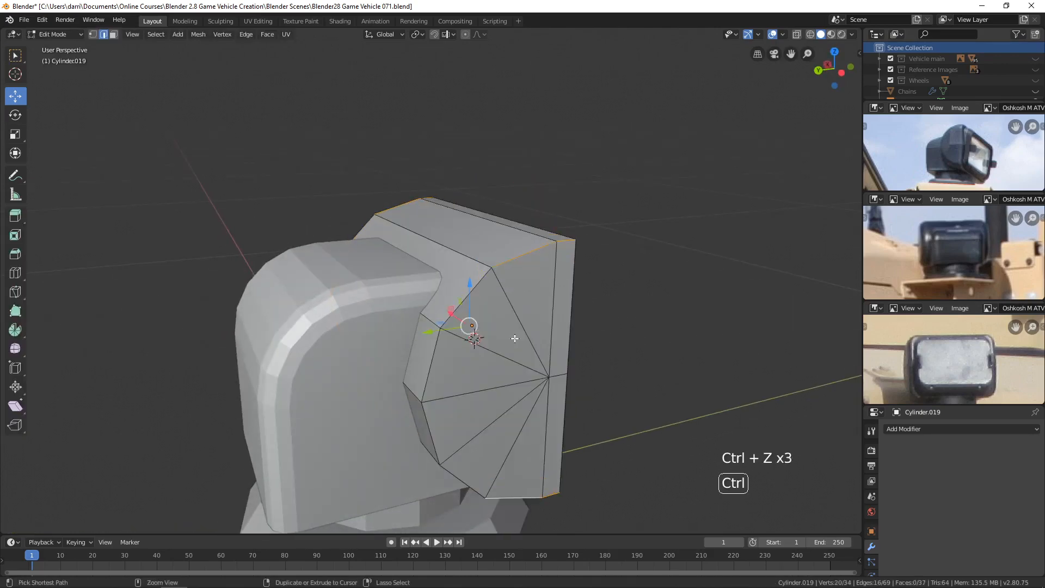
Step: Add the curved outline edges of both housing ends to the selected corner paths and bevel them all about 0.0144 m with three segments
{"action": "left_click", "coordinate": [484, 280], "text": "shift"}
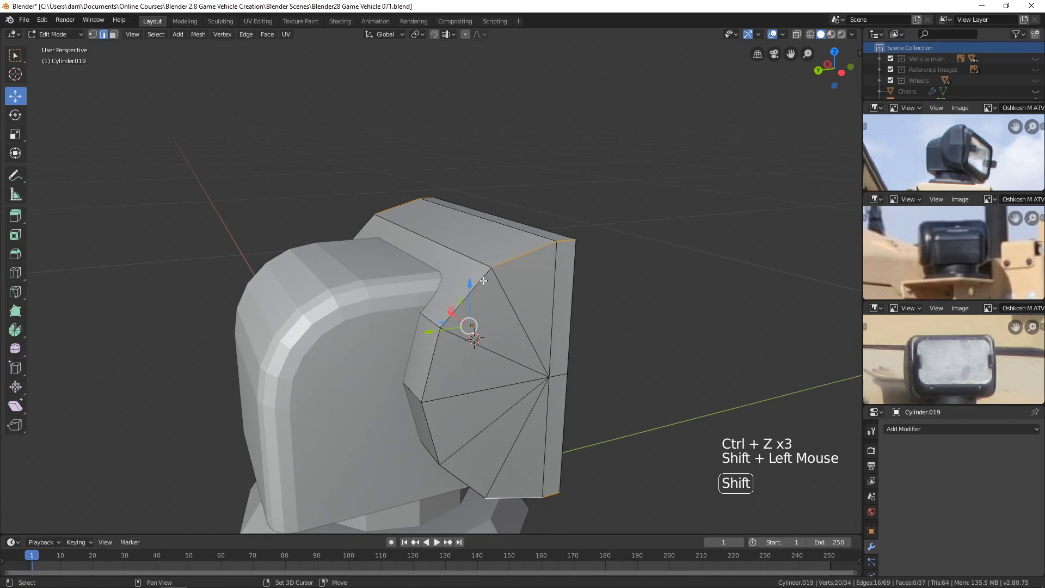
{"action": "left_click", "coordinate": [432, 373], "text": "shift"}
{"action": "left_click", "coordinate": [445, 450], "text": "shift"}
{"action": "middle_click_drag", "start_coordinate": [469, 430], "coordinate": [490, 283]}
{"action": "left_click", "coordinate": [496, 287], "text": "shift"}
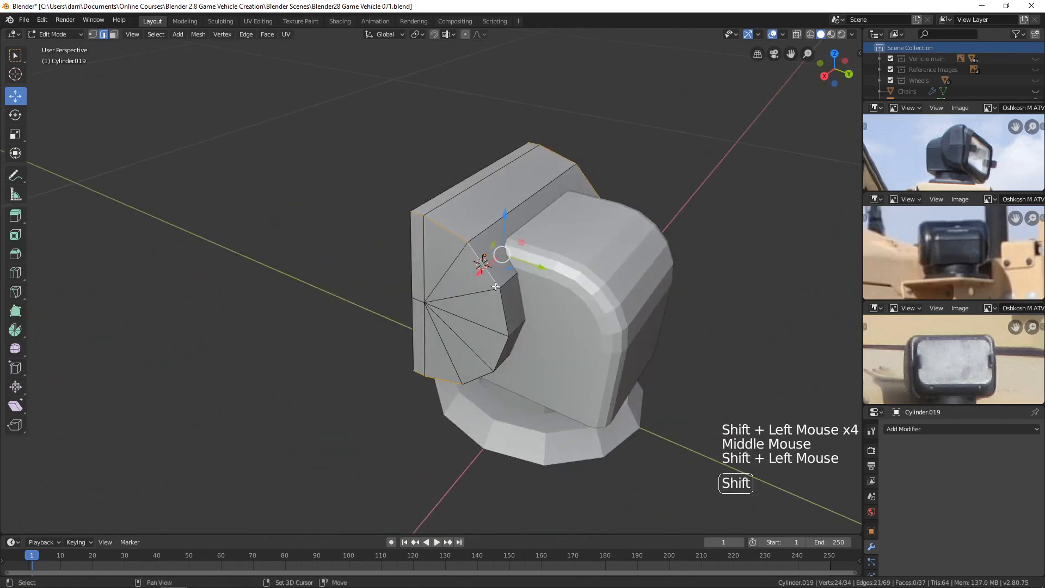
{"action": "left_click", "coordinate": [502, 316], "text": "shift"}
{"action": "left_click", "coordinate": [473, 373], "text": "shift"}
{"action": "middle_click_drag", "start_coordinate": [474, 374], "coordinate": [590, 341]}
{"action": "key", "text": "ctrl+b"}
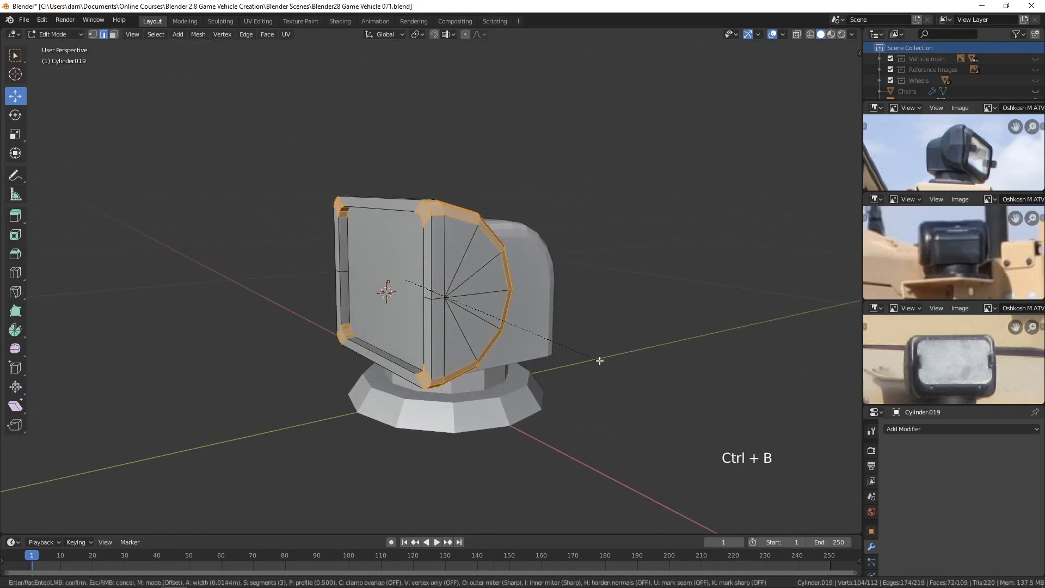
{"action": "left_click", "coordinate": [600, 361]}
{"action": "key", "text": "alt+a"}
{"action": "key", "text": "Tab"}
{"action": "scroll", "coordinate": [595, 348], "scroll_direction": "down", "scroll_amount": 3}
{"action": "mouse_move", "coordinate": [595, 308]}
{"action": "middle_mouse_down"}
{"action": "mouse_move", "coordinate": [505, 330]}
{"action": "mouse_move", "coordinate": [527, 313]}
{"action": "mouse_move", "coordinate": [599, 316]}
{"action": "middle_mouse_up"}
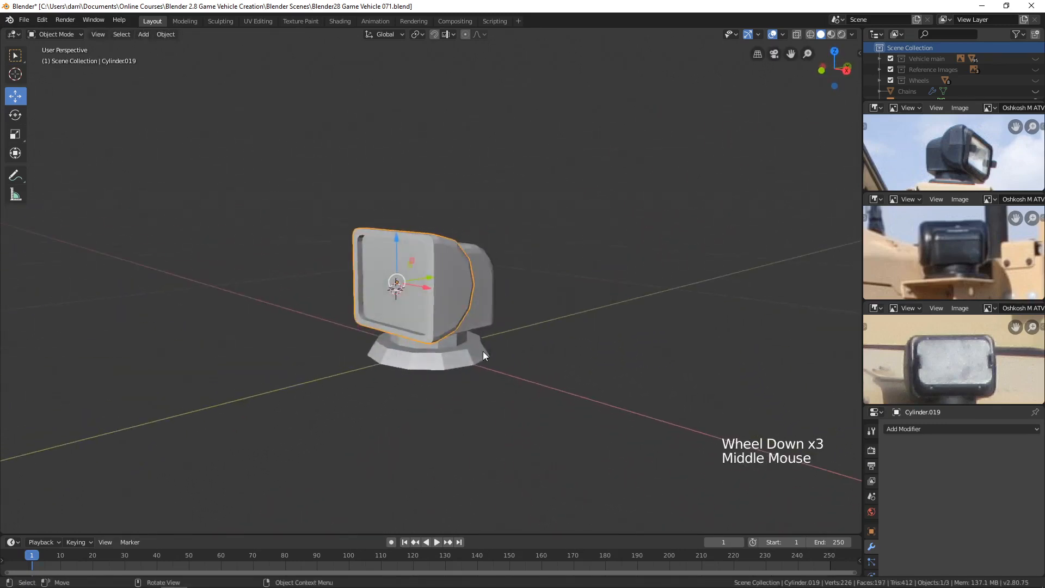
{"action": "middle_click_drag", "start_coordinate": [483, 351], "coordinate": [501, 351], "text": "shift"}
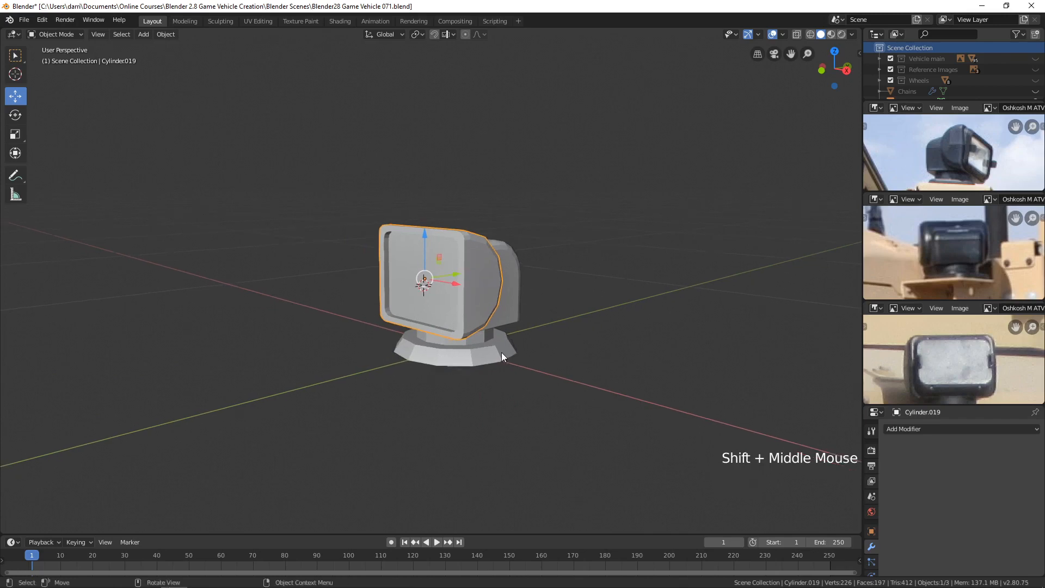